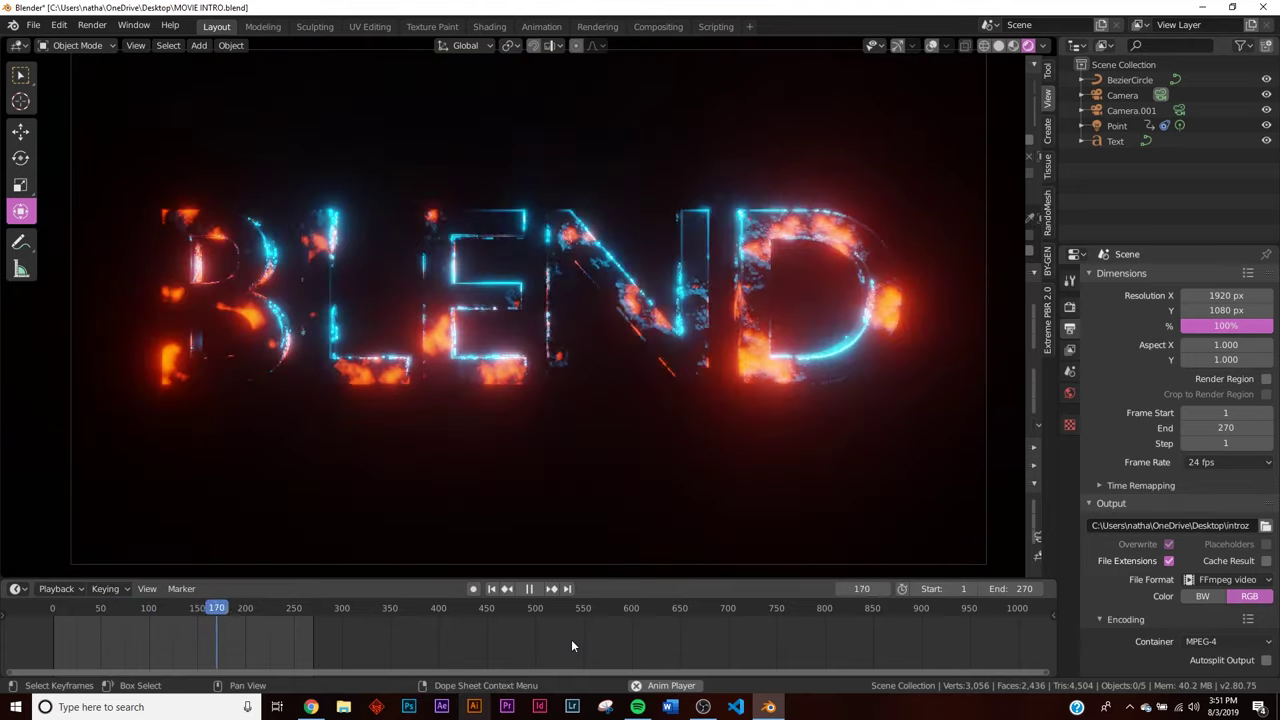
# - Stop the animation playback, switch to Chrome and play the BLEND clip in the Instagram post, closing the post when done
pyautogui.click(529, 589)
pyautogui.click(1201, 7)
pyautogui.click(311, 707)
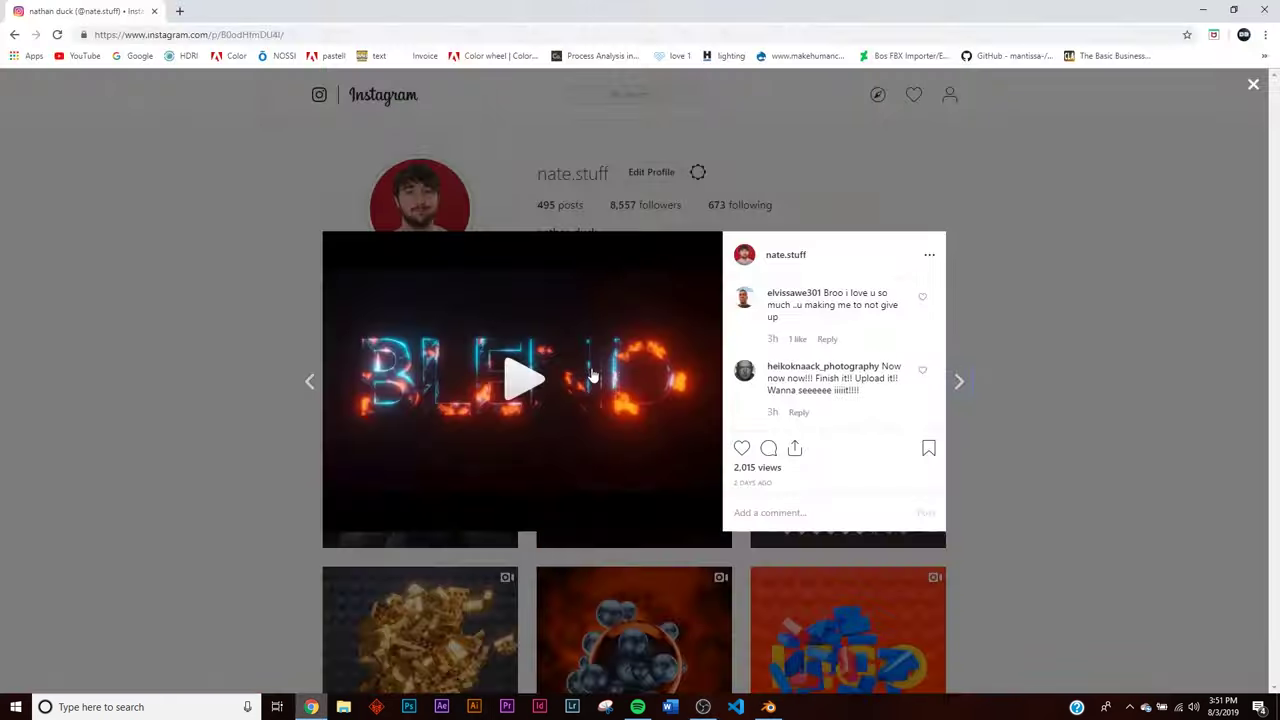
pyautogui.click(558, 383)
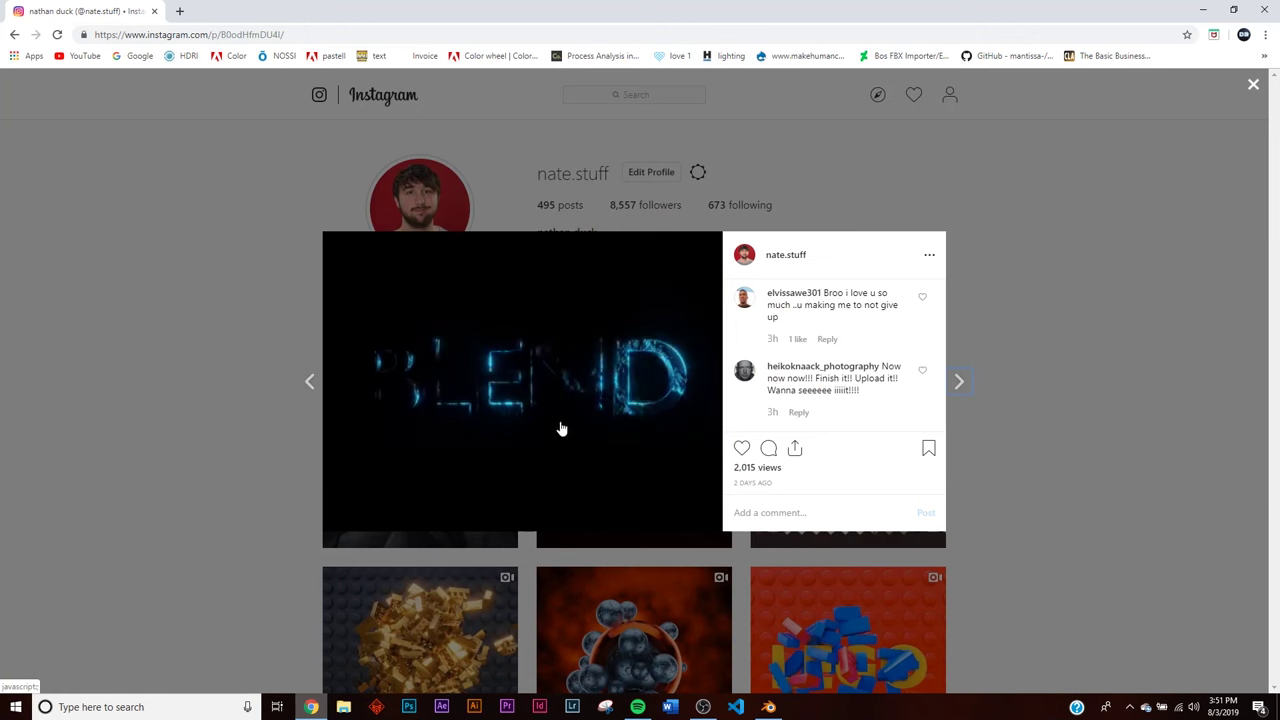
pyautogui.click(1143, 301)
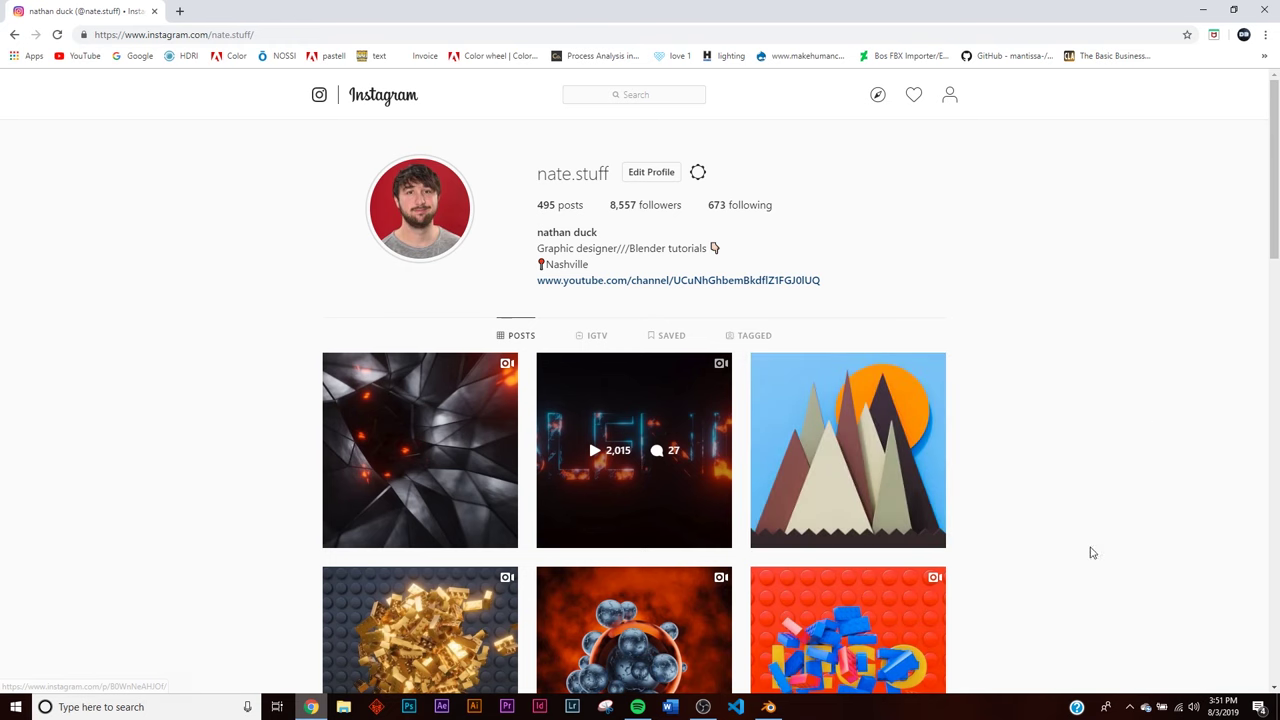
# - Return to Blender and examine the finished BLEND text scene in solid shading with overlays and gizmos shown
pyautogui.click(768, 707)
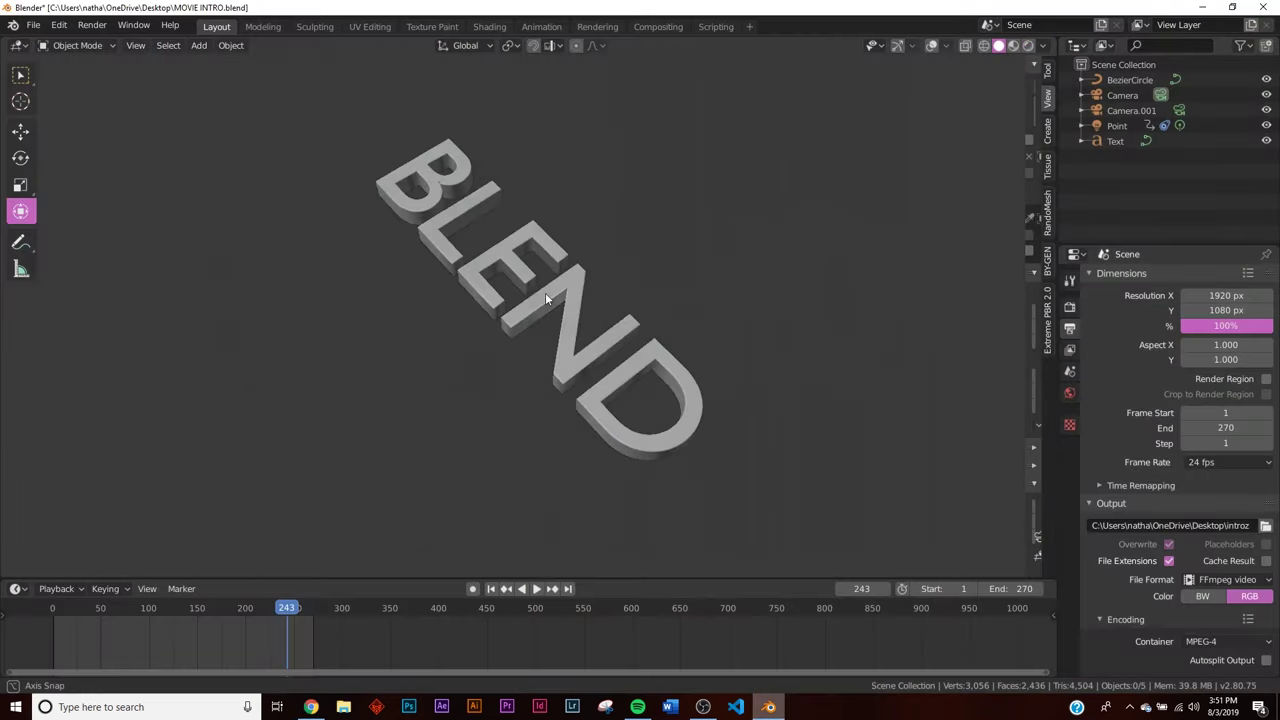
pyautogui.press('z')
pyautogui.click(734, 277)
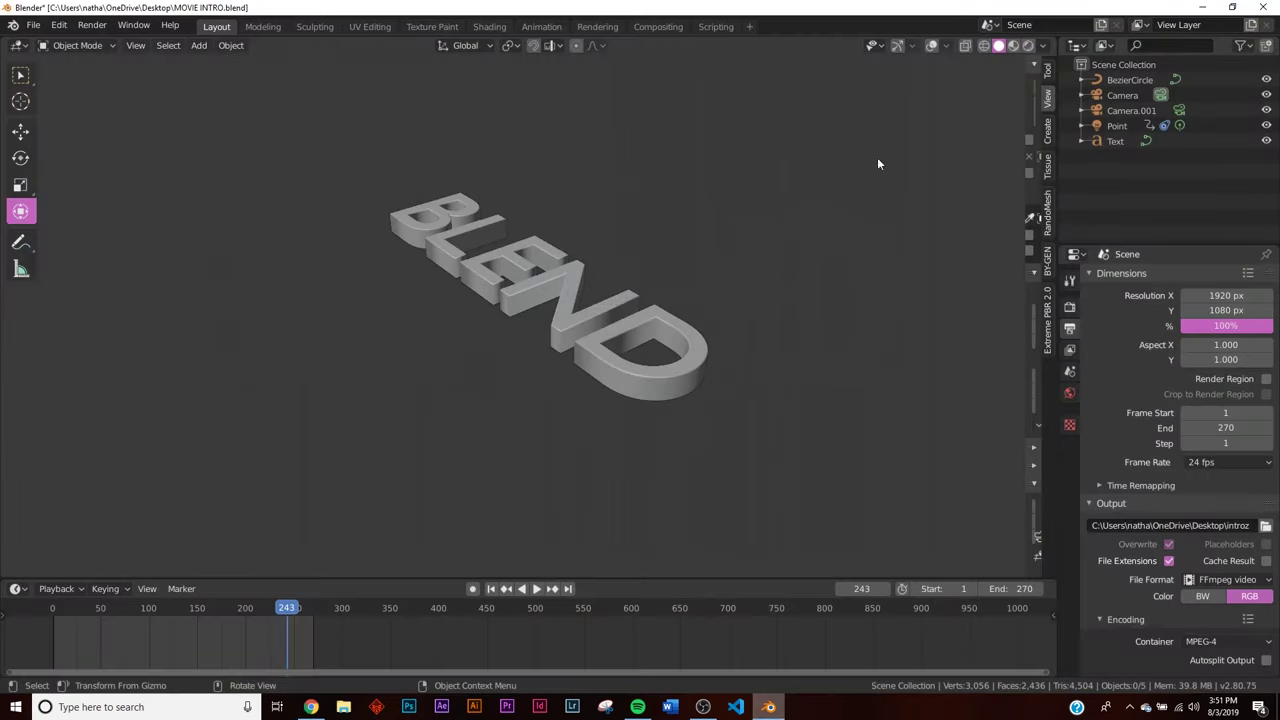
pyautogui.click(932, 46)
pyautogui.click(898, 46)
pyautogui.moveTo(650, 280); pyautogui.dragTo(601, 400, button='middle')
pyautogui.scroll(5, 662, 348)
pyautogui.scroll(-6, 601, 400)
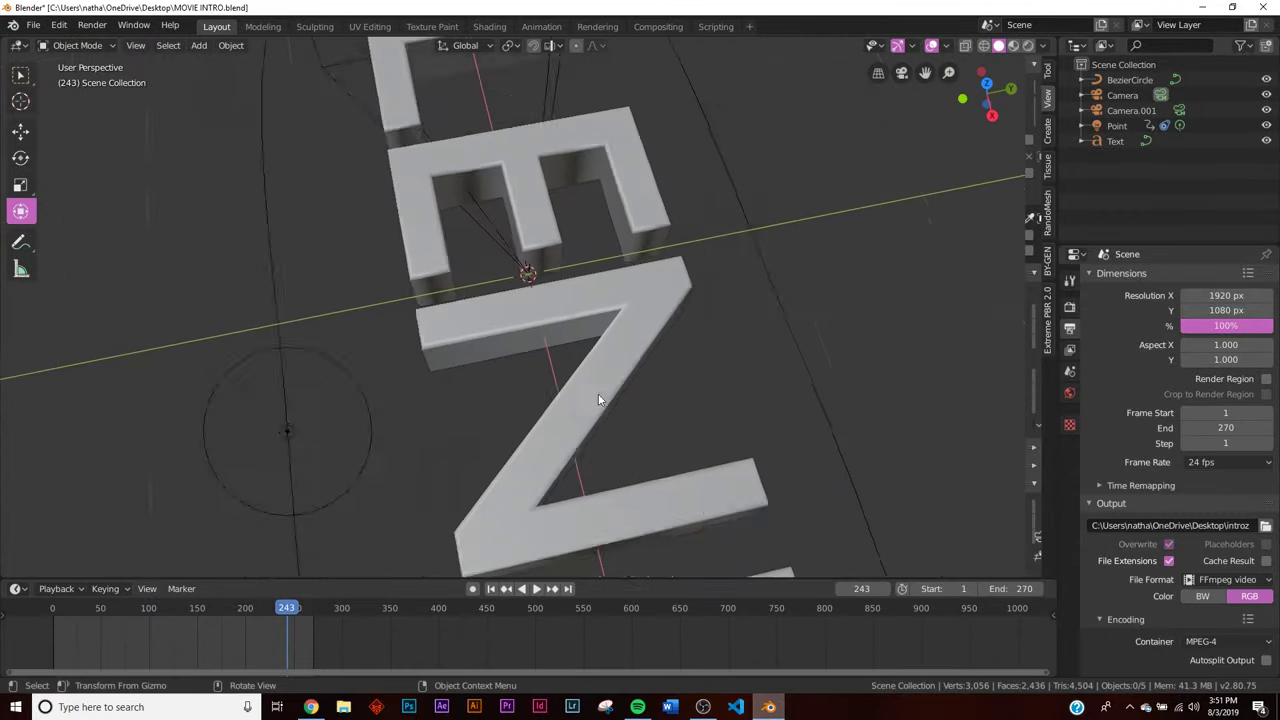
pyautogui.moveTo(460, 249); pyautogui.dragTo(456, 272, button='middle')
# - Create a new file, discarding the unsaved changes in the finished intro scene
pyautogui.click(33, 25)
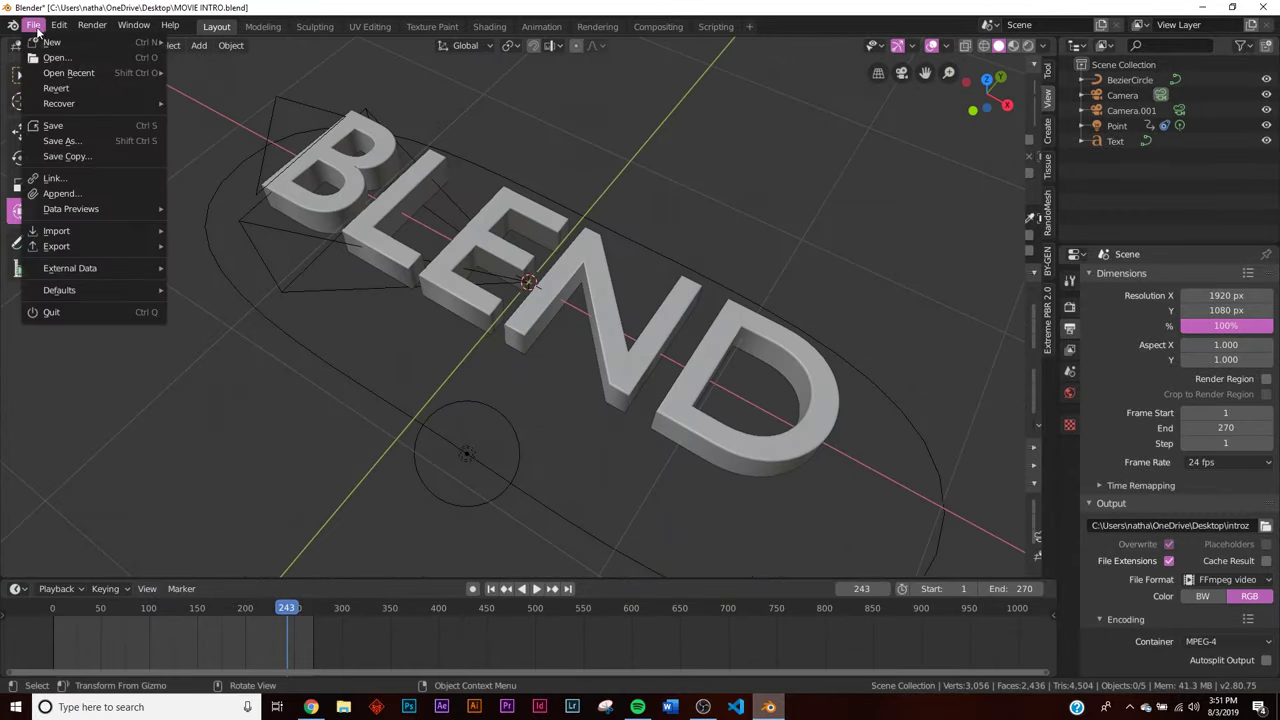
pyautogui.moveTo(45, 40)
pyautogui.click(215, 50)
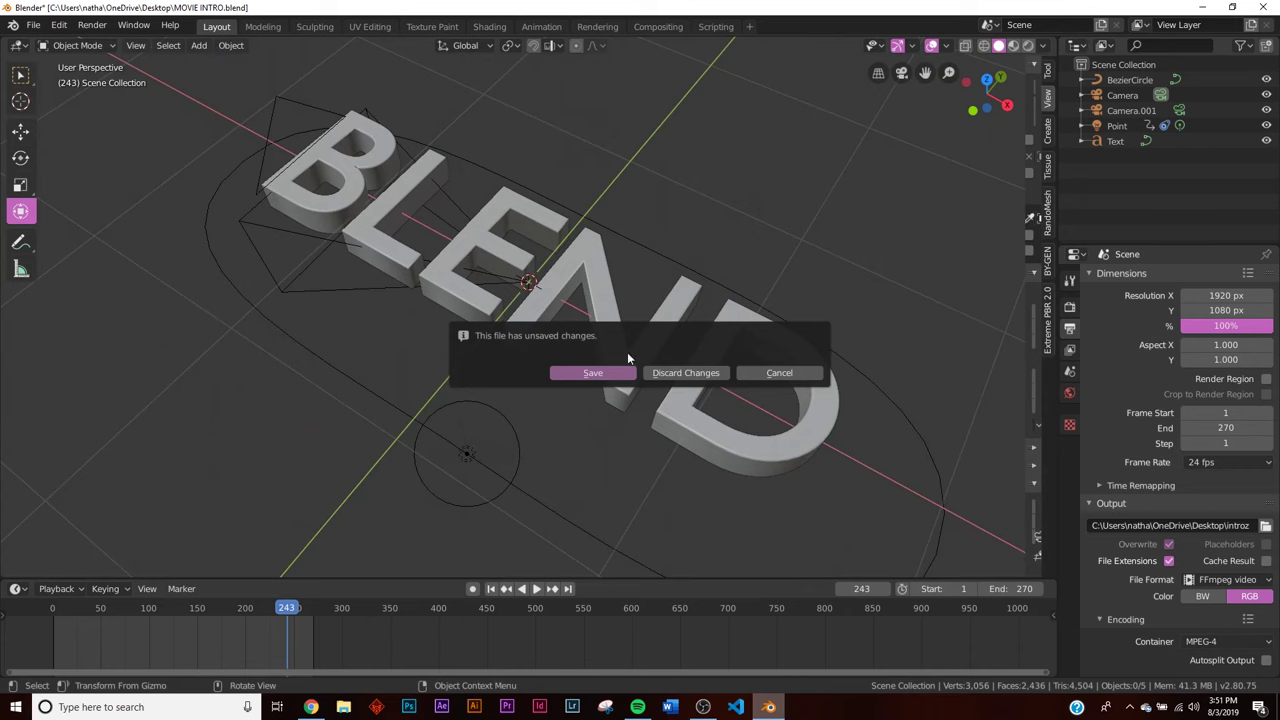
pyautogui.click(673, 377)
# - Add a text object at the world origin and view it the right way round
pyautogui.hotkey('shift', 'a')
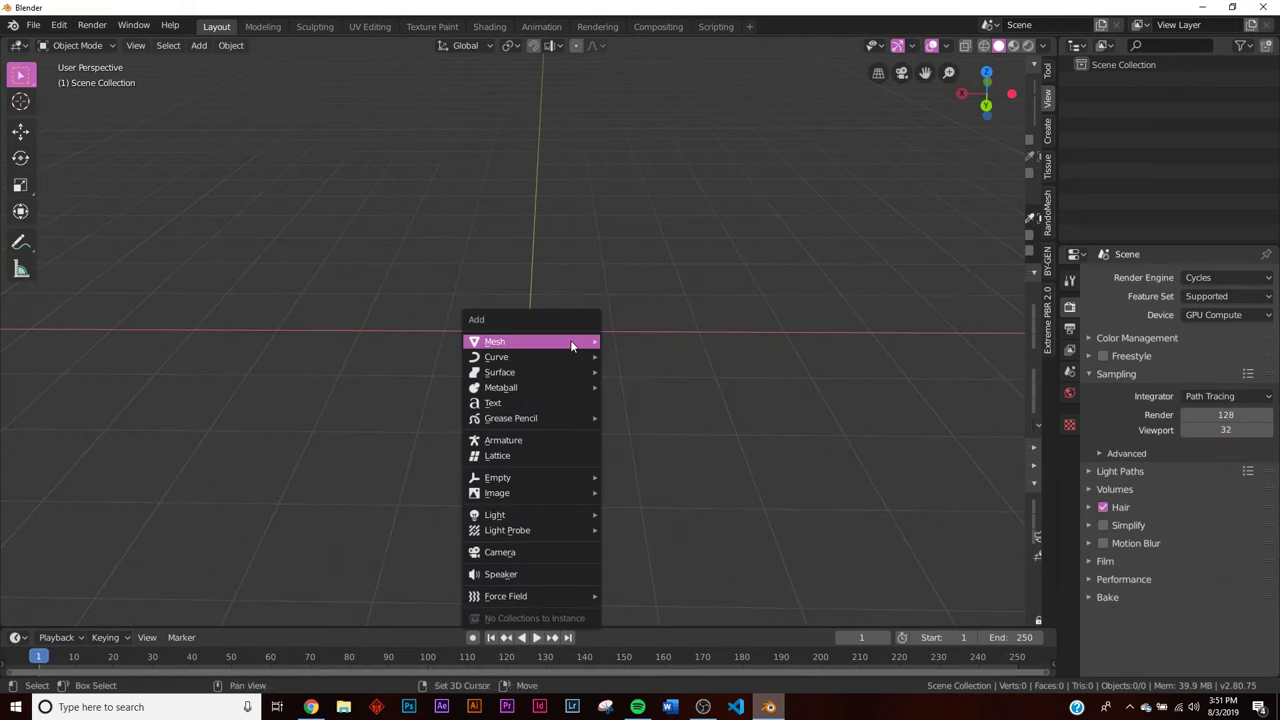
pyautogui.moveTo(573, 345)
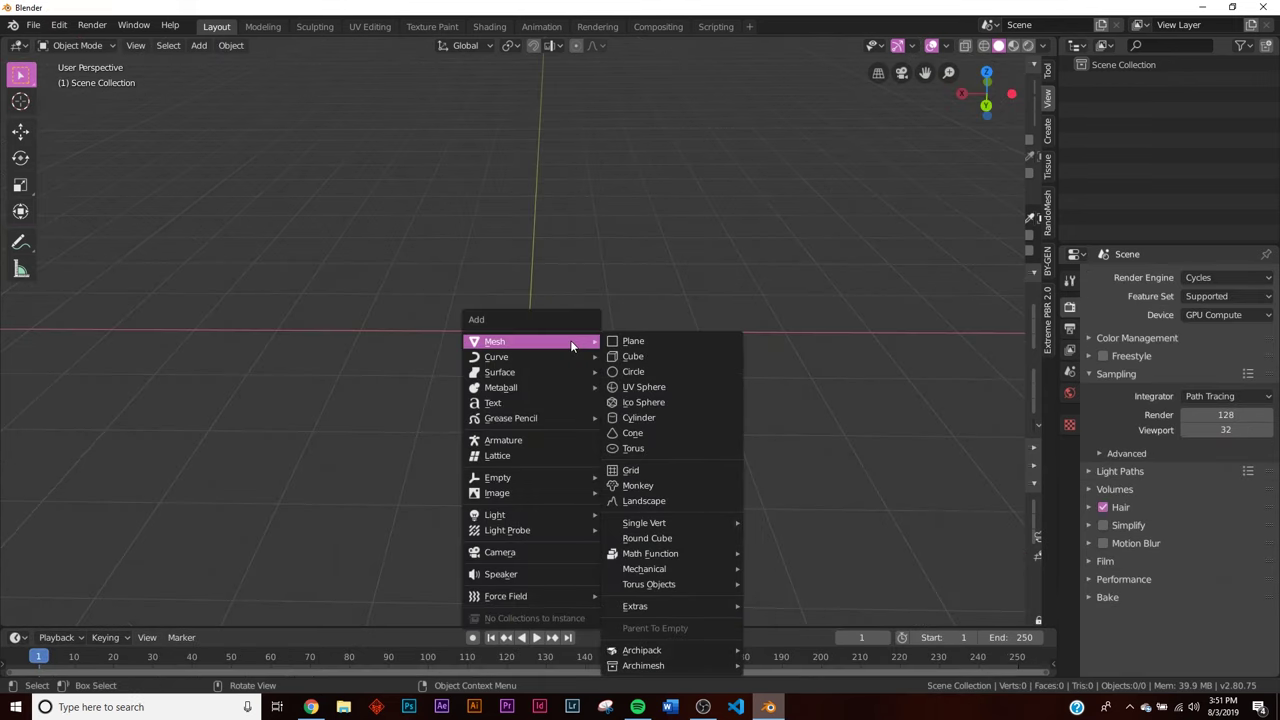
pyautogui.click(522, 403)
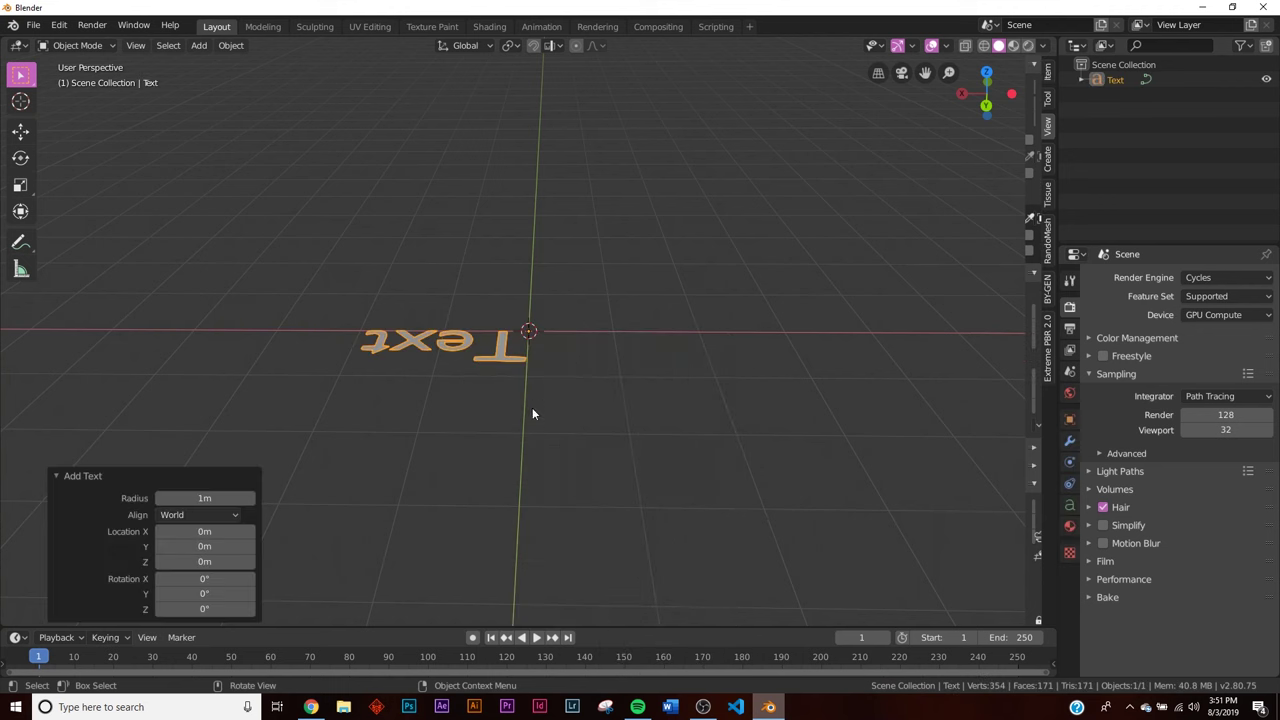
pyautogui.moveTo(697, 430); pyautogui.dragTo(435, 445, button='middle')
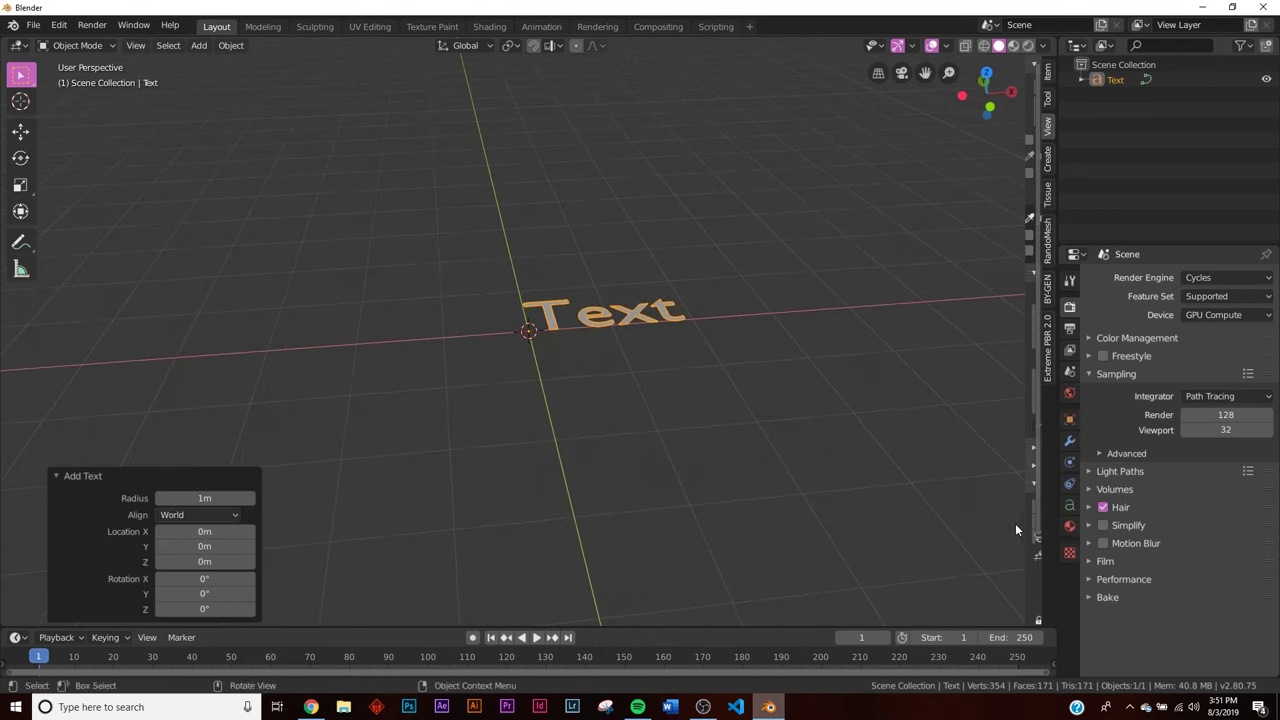
# - Set the text object's horizontal and vertical paragraph alignment to Center
pyautogui.click(1069, 505)
pyautogui.click(1212, 519)
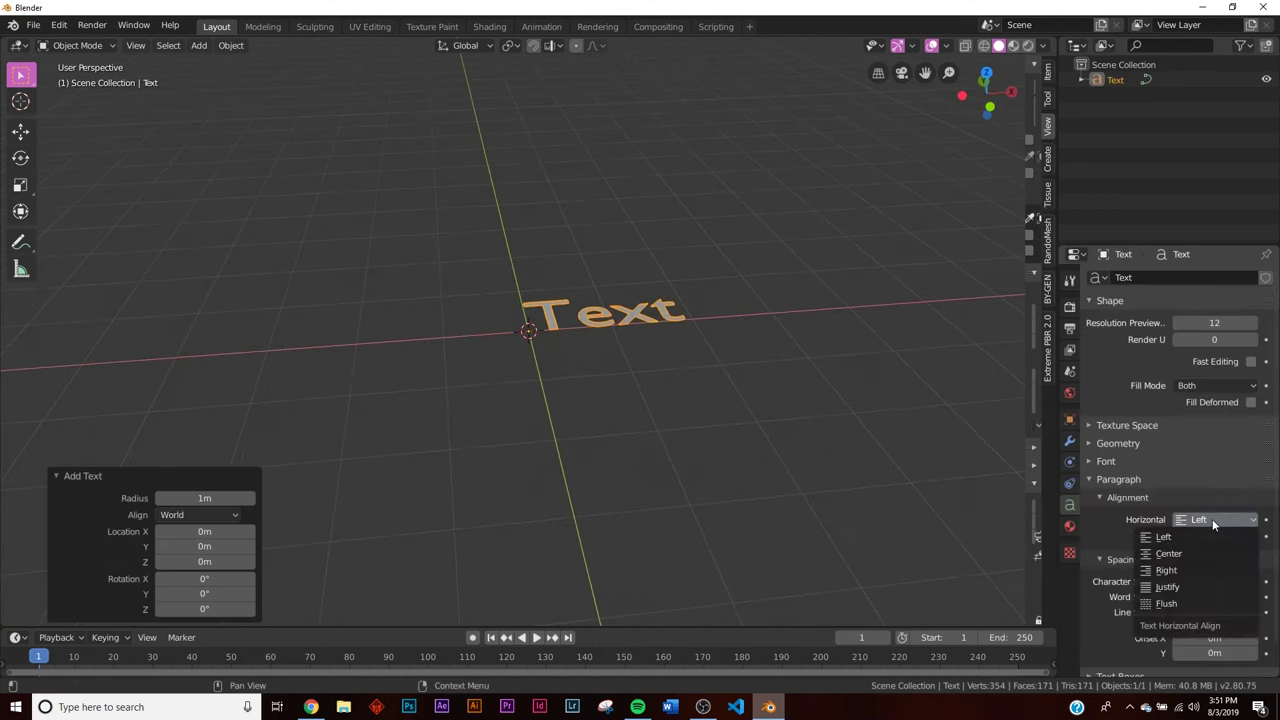
pyautogui.click(1180, 554)
pyautogui.click(1218, 536)
pyautogui.click(1180, 586)
# - Replace the text object's default wording with BLEND
pyautogui.moveTo(640, 480); pyautogui.dragTo(554, 486, button='middle')
pyautogui.scroll(3, 557, 484)
pyautogui.press('Tab')
pyautogui.press('BackSpace')
pyautogui.press('BackSpace')
pyautogui.press('BackSpace')
pyautogui.press('BackSpace')
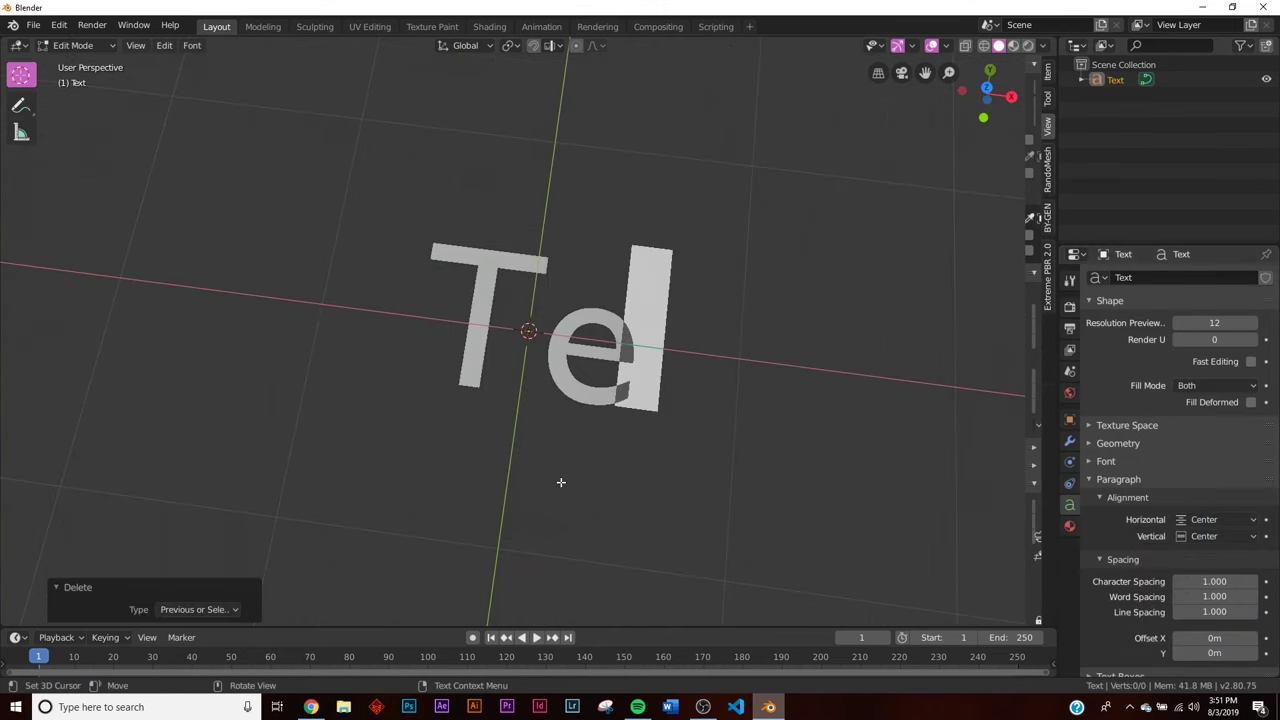
pyautogui.write('BLEND')
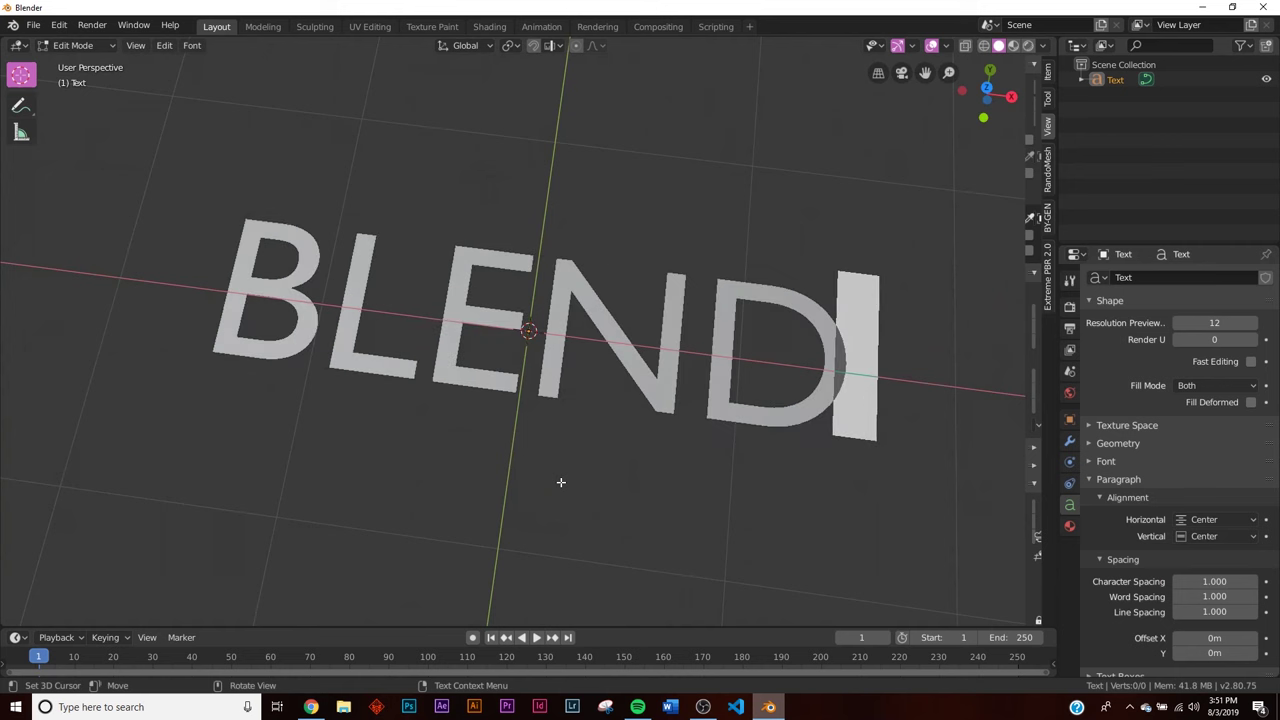
pyautogui.press('Tab')
# - Give the BLEND text thickness by setting its geometry Extrude to 0.053 m
pyautogui.moveTo(561, 487); pyautogui.dragTo(522, 360, button='middle')
pyautogui.click(1126, 444)
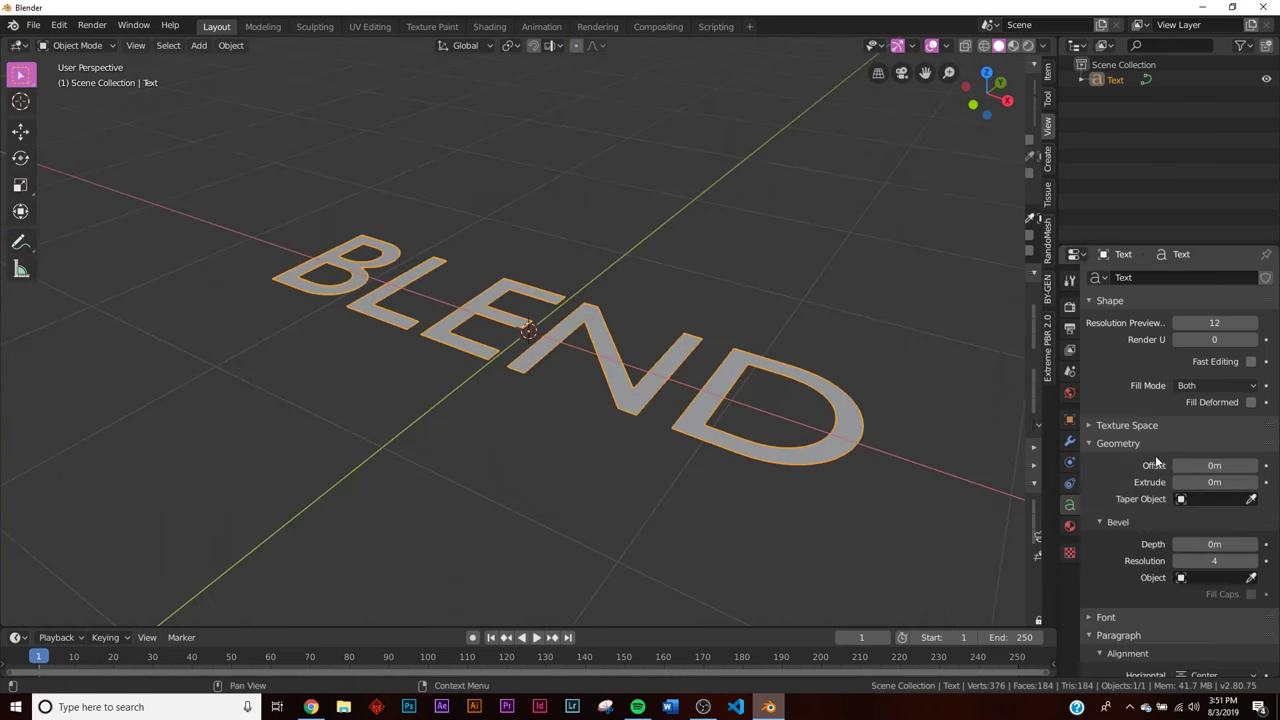
pyautogui.moveTo(1214, 482)
pyautogui.mouseDown()
pyautogui.moveTo(1232, 482)
pyautogui.moveTo(1213, 482)
pyautogui.mouseUp()
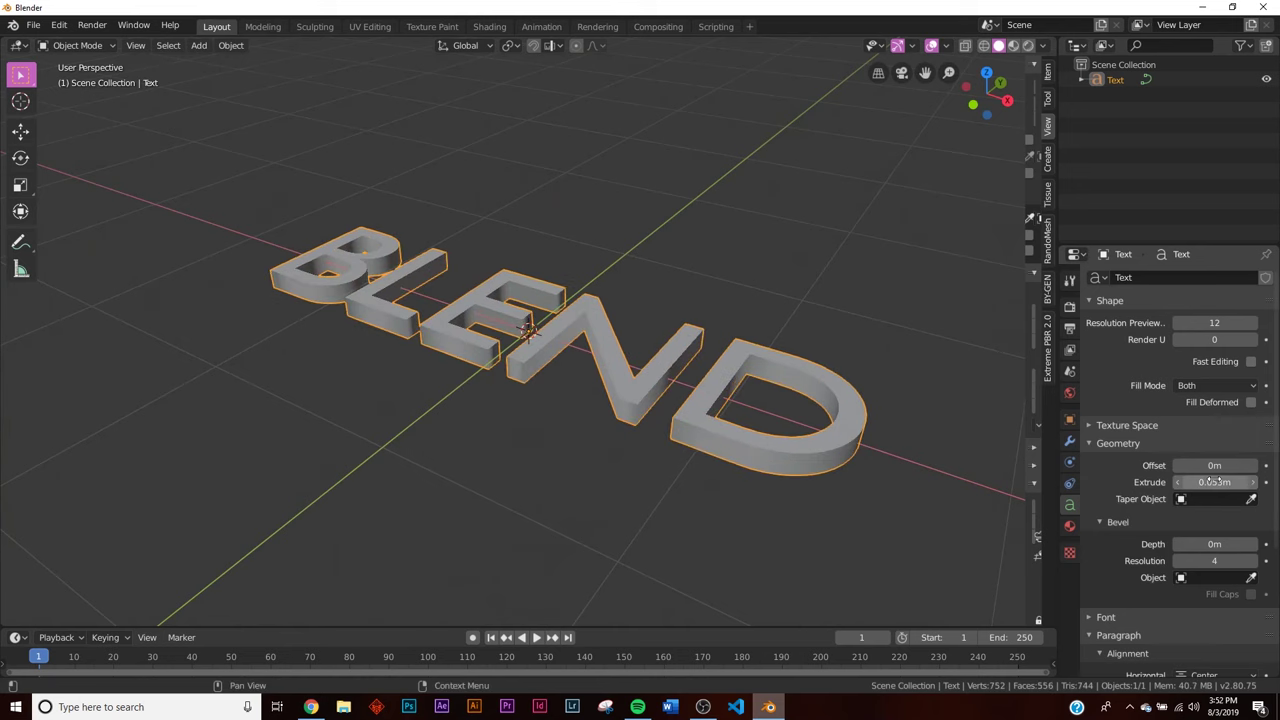
pyautogui.moveTo(947, 477); pyautogui.dragTo(760, 450, button='middle')
pyautogui.scroll(6, 677, 444)
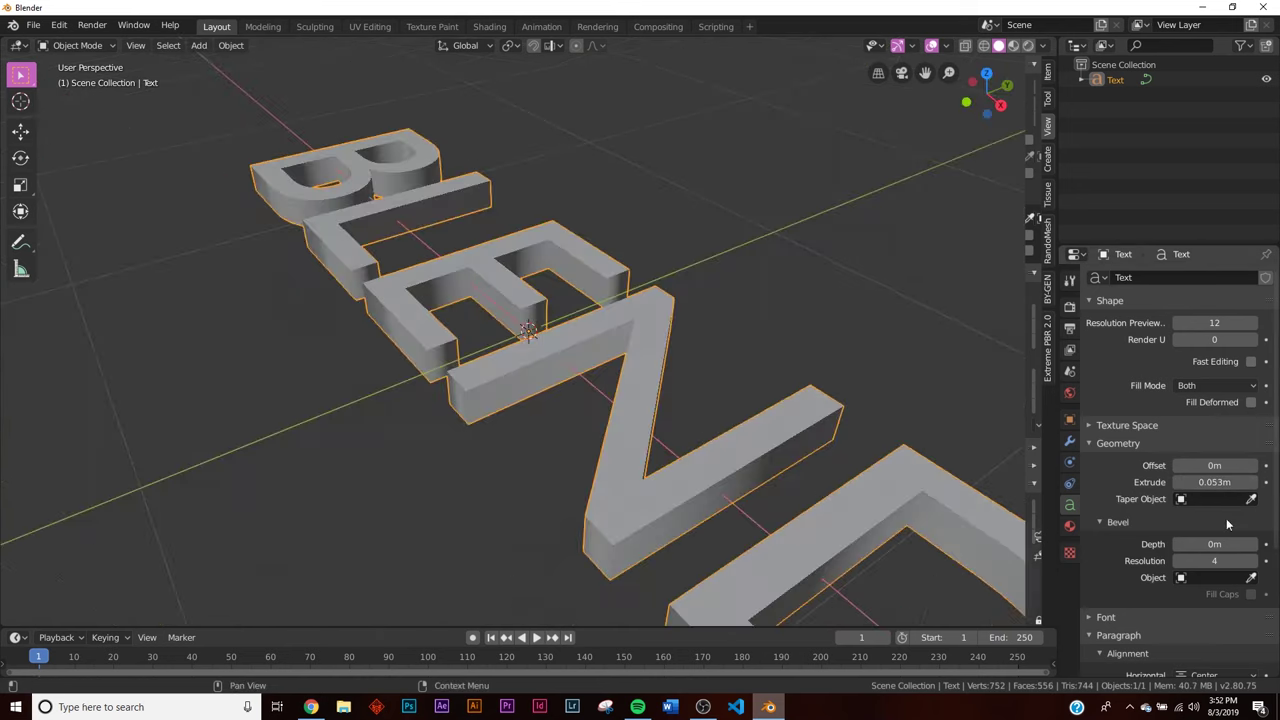
# - Set the BLEND text's bevel depth to 0.01 m and inspect the rounded edges of the letters
pyautogui.click(1255, 545)
pyautogui.moveTo(499, 383); pyautogui.dragTo(443, 237, button='middle')
pyautogui.scroll(4, 459, 381)
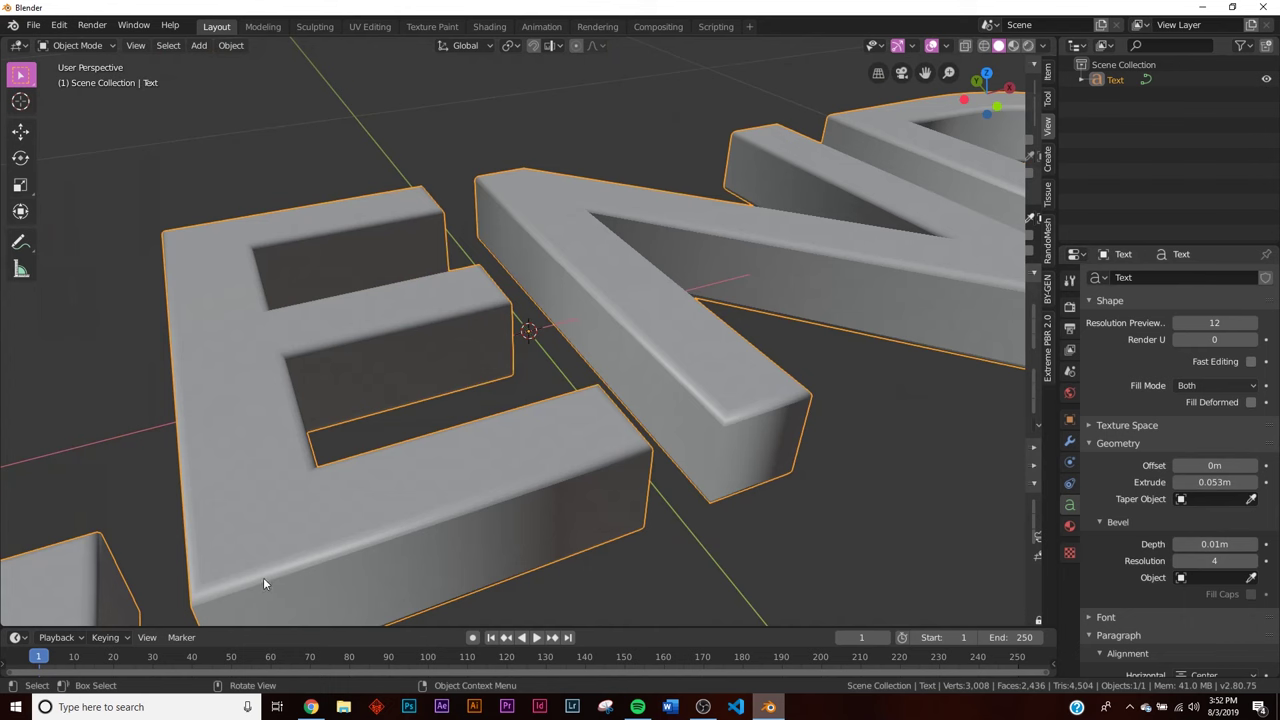
pyautogui.moveTo(713, 293); pyautogui.dragTo(952, 465, button='middle')
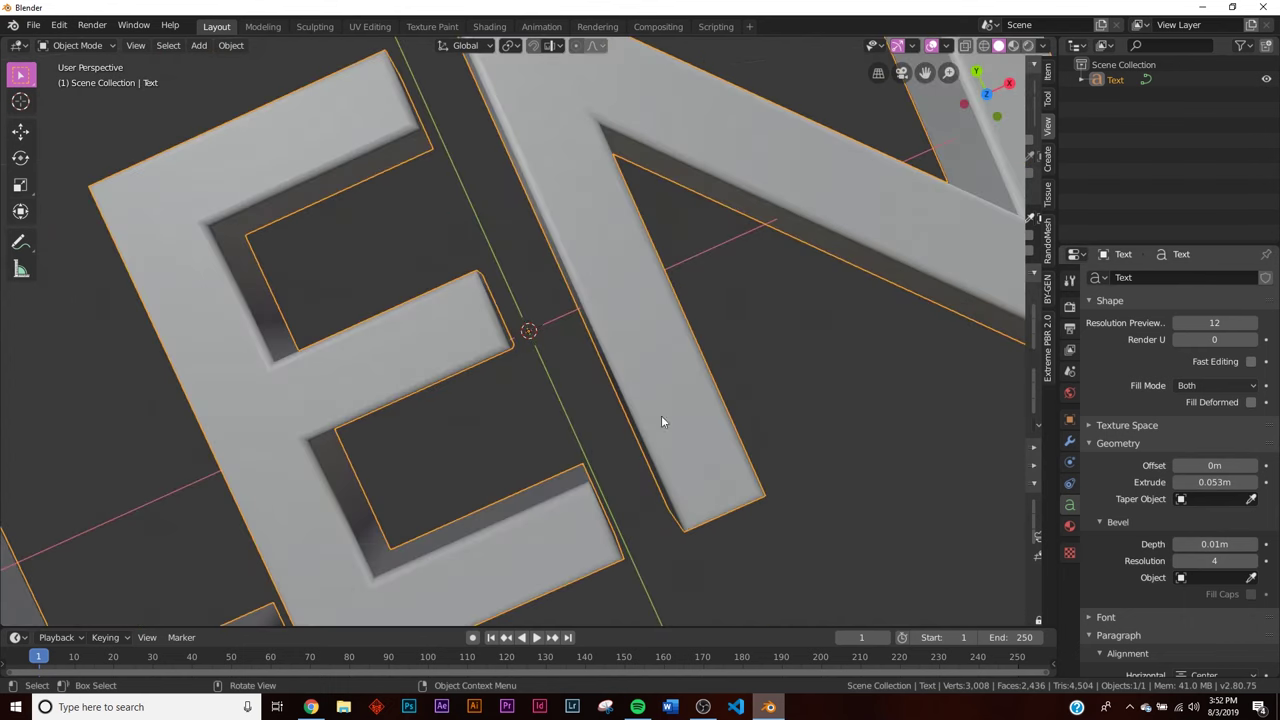
pyautogui.moveTo(617, 337); pyautogui.dragTo(533, 294, button='middle')
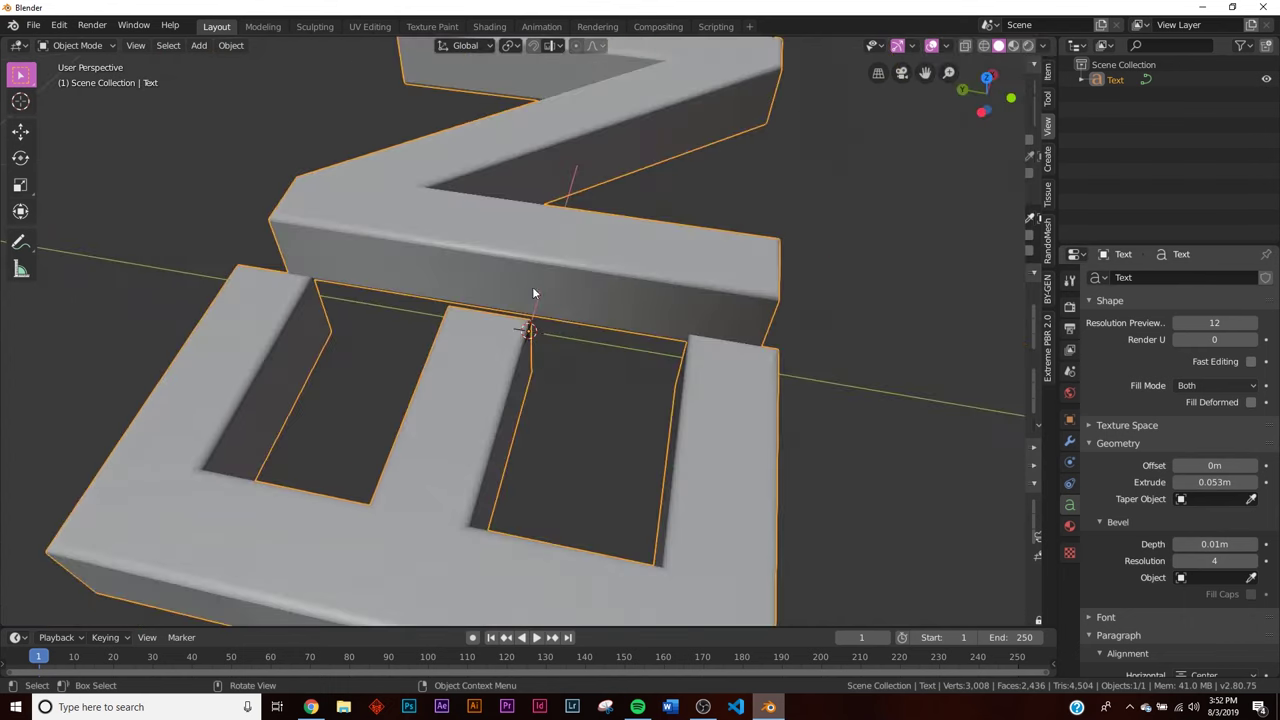
pyautogui.moveTo(474, 463); pyautogui.dragTo(634, 294, button='middle')
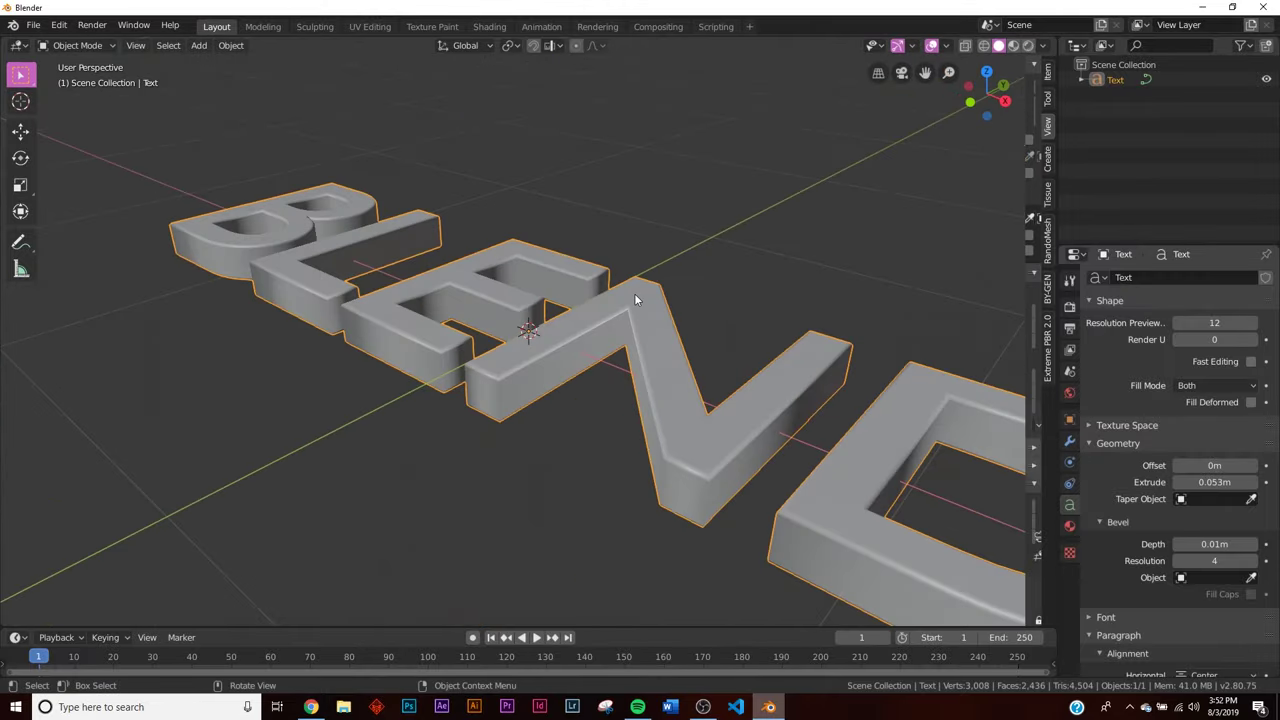
# - Add a camera aligned straight down over the BLEND text from the top view and look through it
pyautogui.press('`')
pyautogui.click(633, 212)
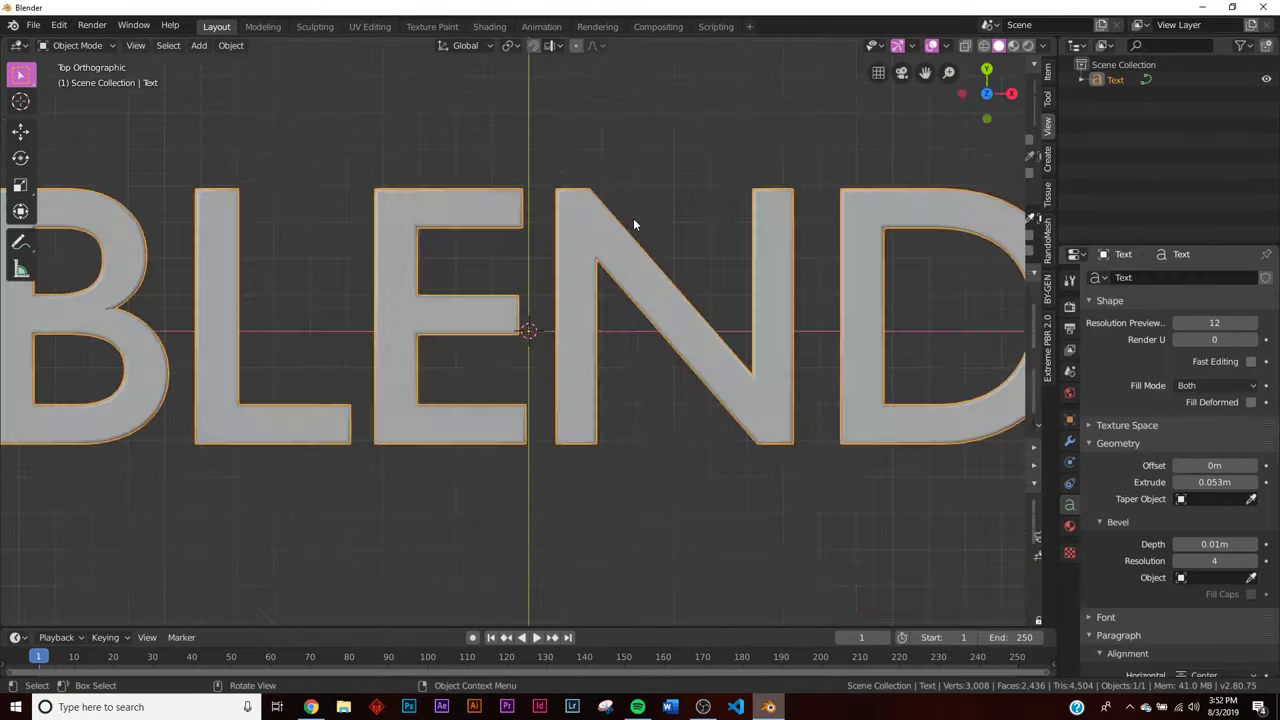
pyautogui.scroll(-5, 638, 292)
pyautogui.hotkey('shift', 'a')
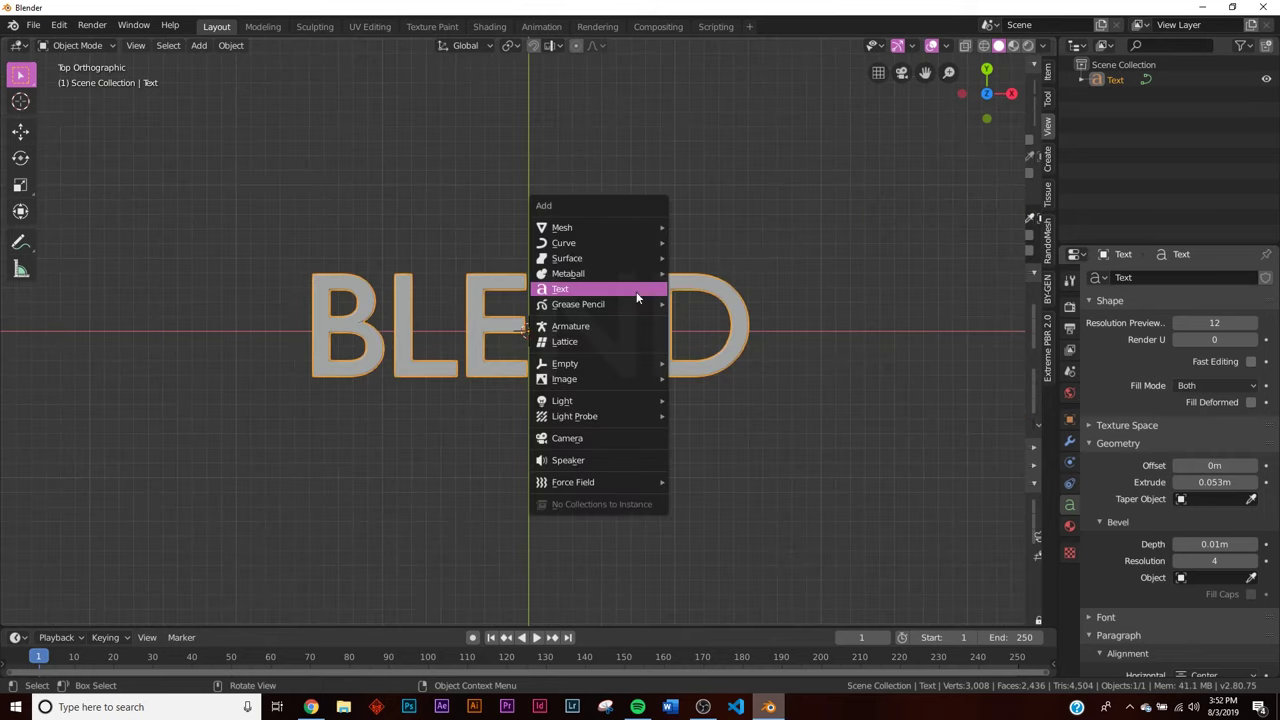
pyautogui.click(570, 441)
pyautogui.press('KP_0')
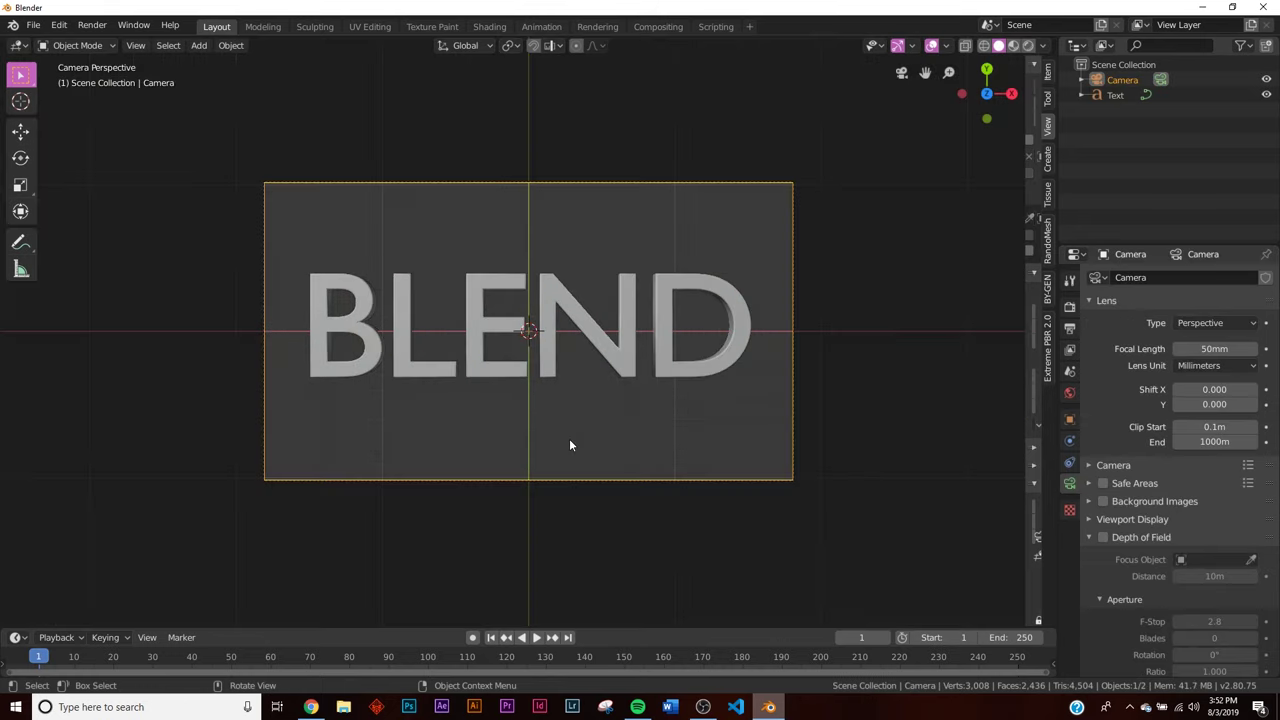
pyautogui.click(723, 256)
pyautogui.scroll(3, 723, 256)
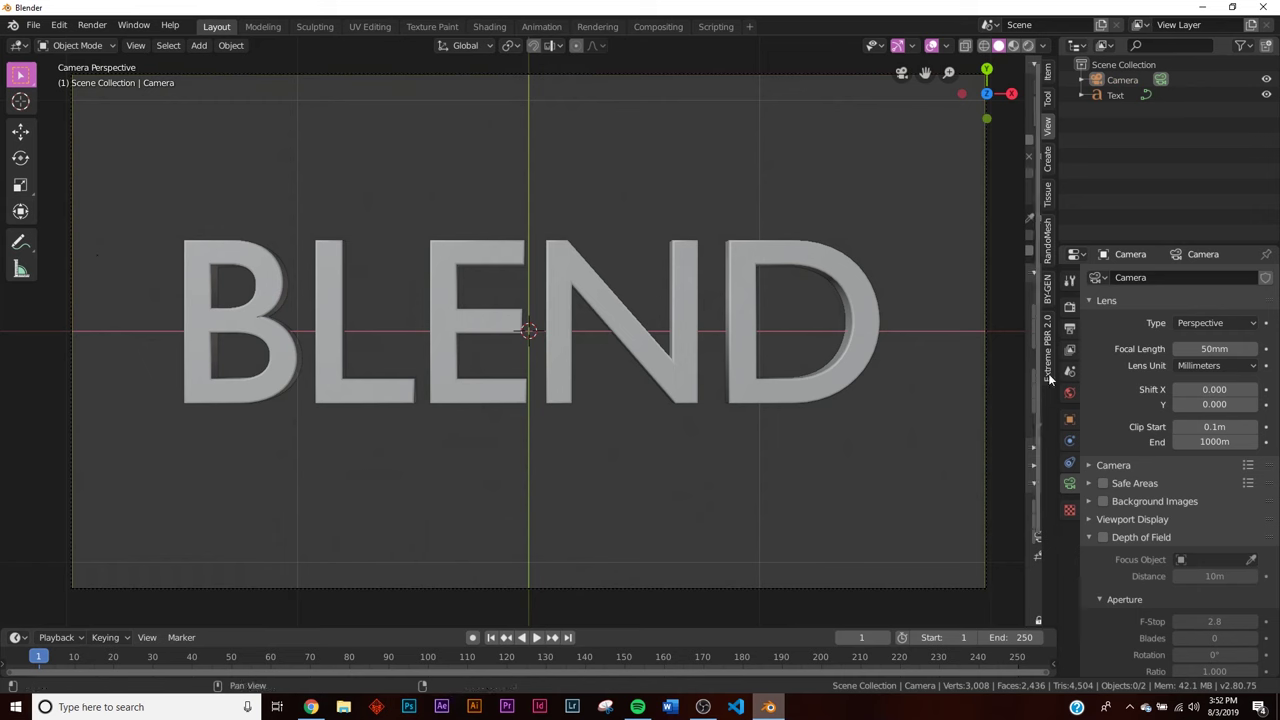
pyautogui.moveTo(590, 526); pyautogui.dragTo(346, 332, button='middle')
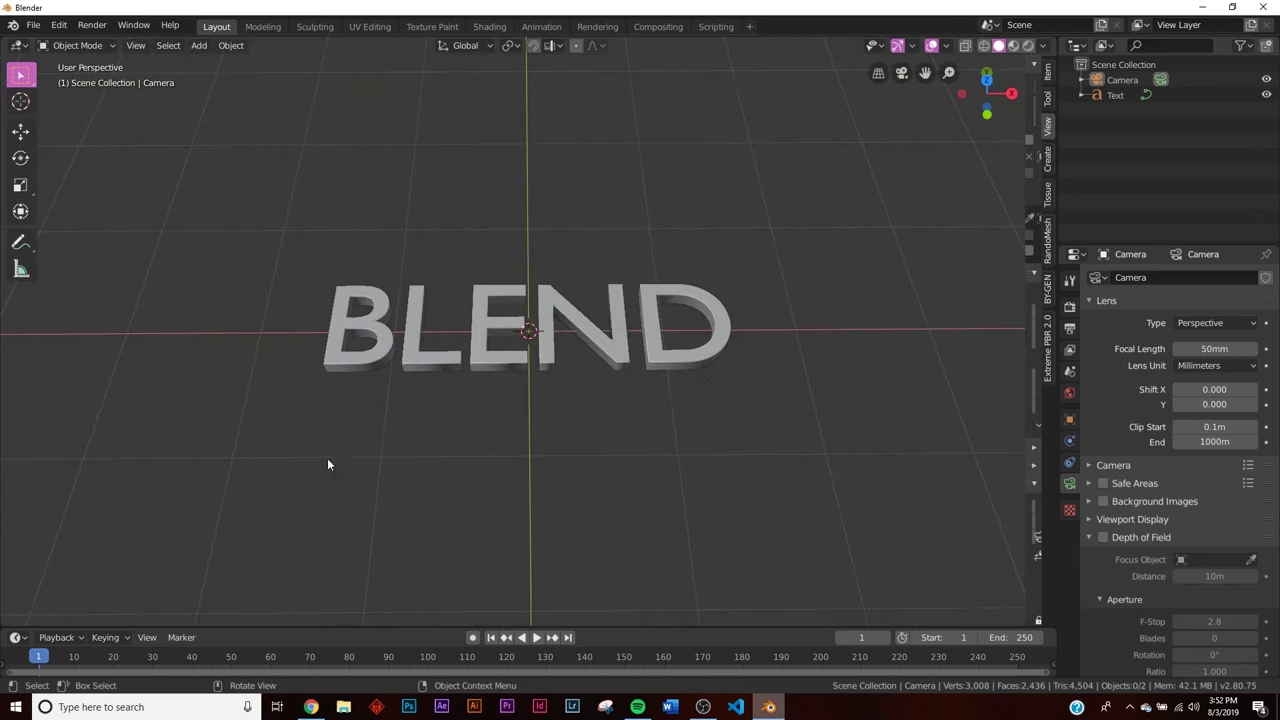
pyautogui.press('KP_0')
# - Add a Bezier circle with a 1 m radius at the world origin, around the BLEND text
pyautogui.hotkey('shift', 'a')
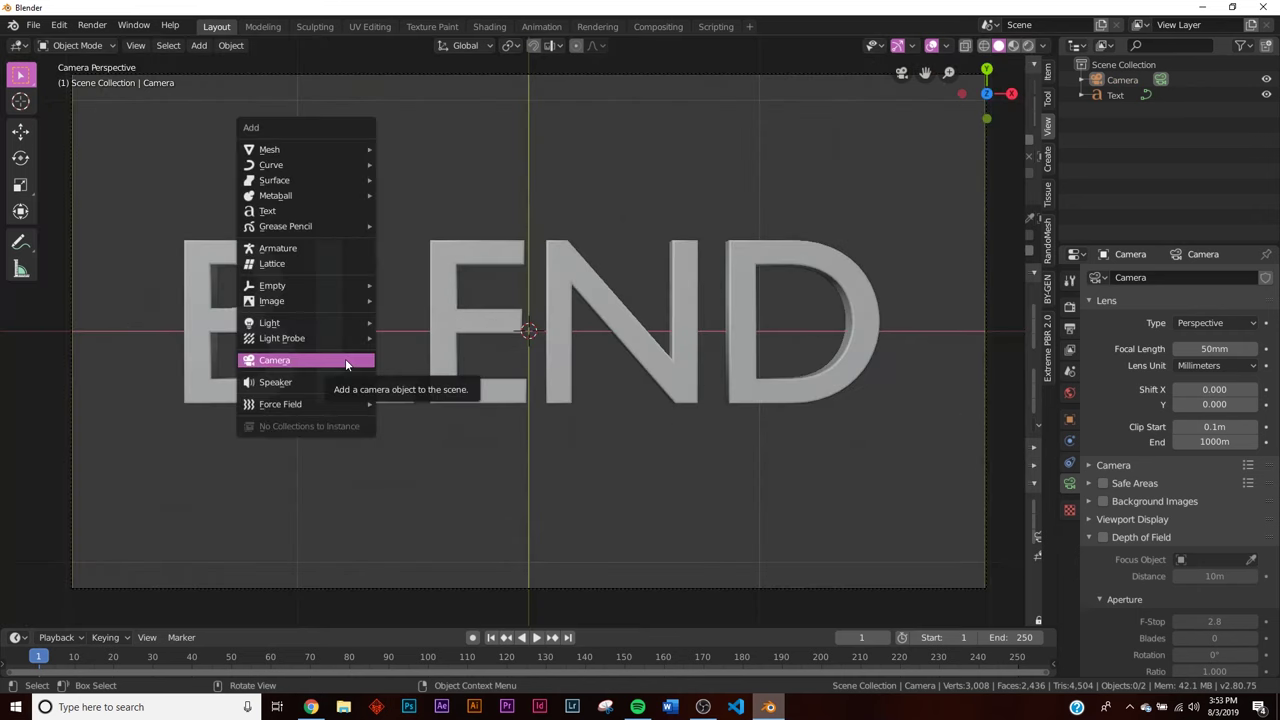
pyautogui.moveTo(286, 180)
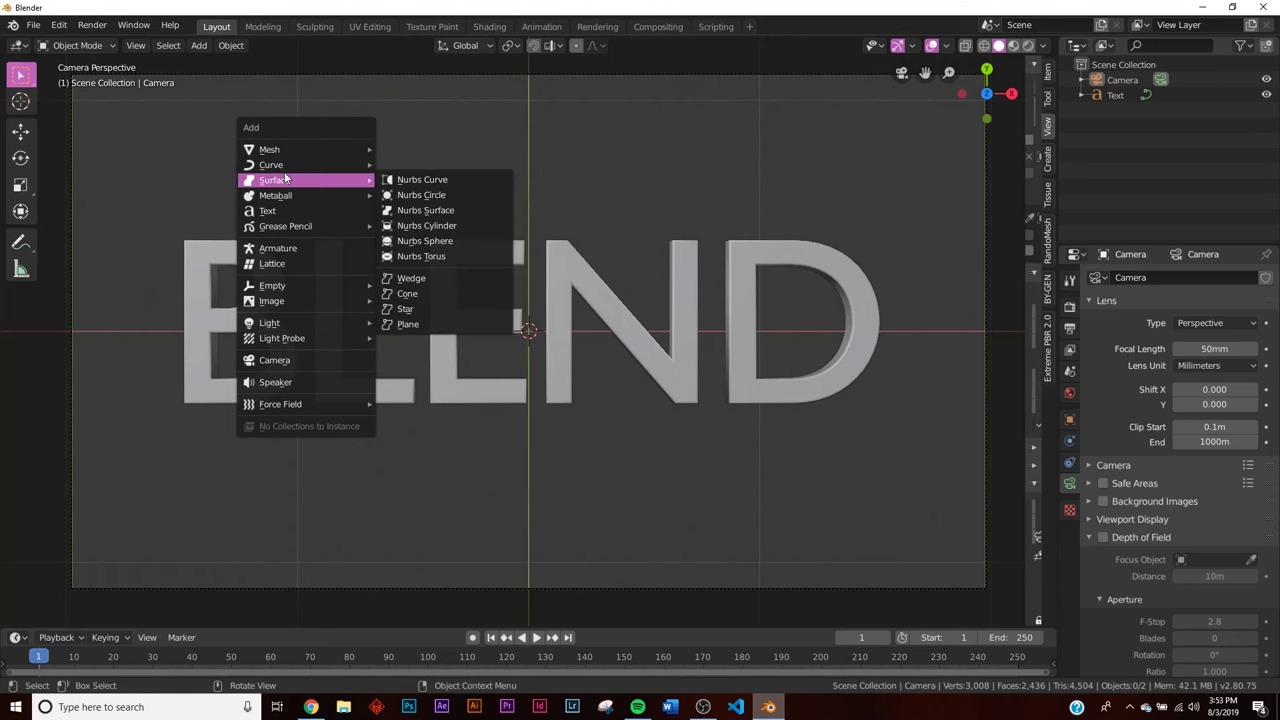
pyautogui.click(414, 180)
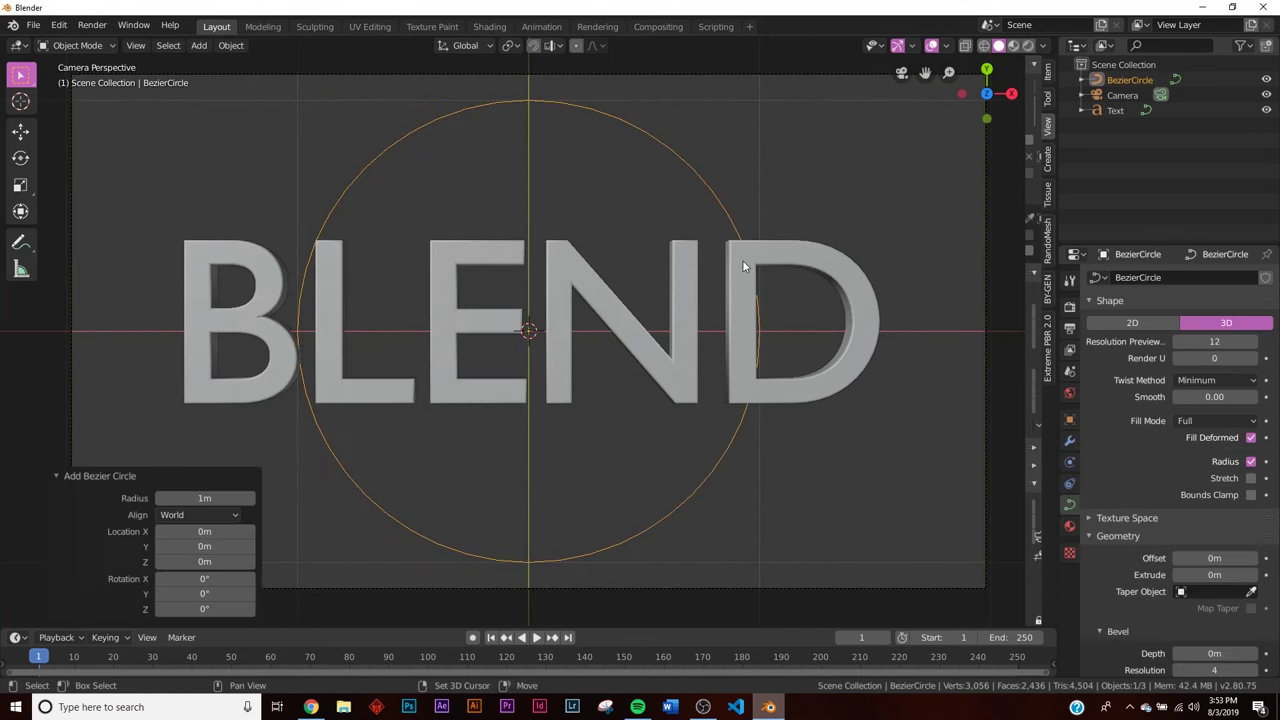
# - Add a point light at the world origin
pyautogui.hotkey('shift', 'a')
pyautogui.moveTo(694, 420)
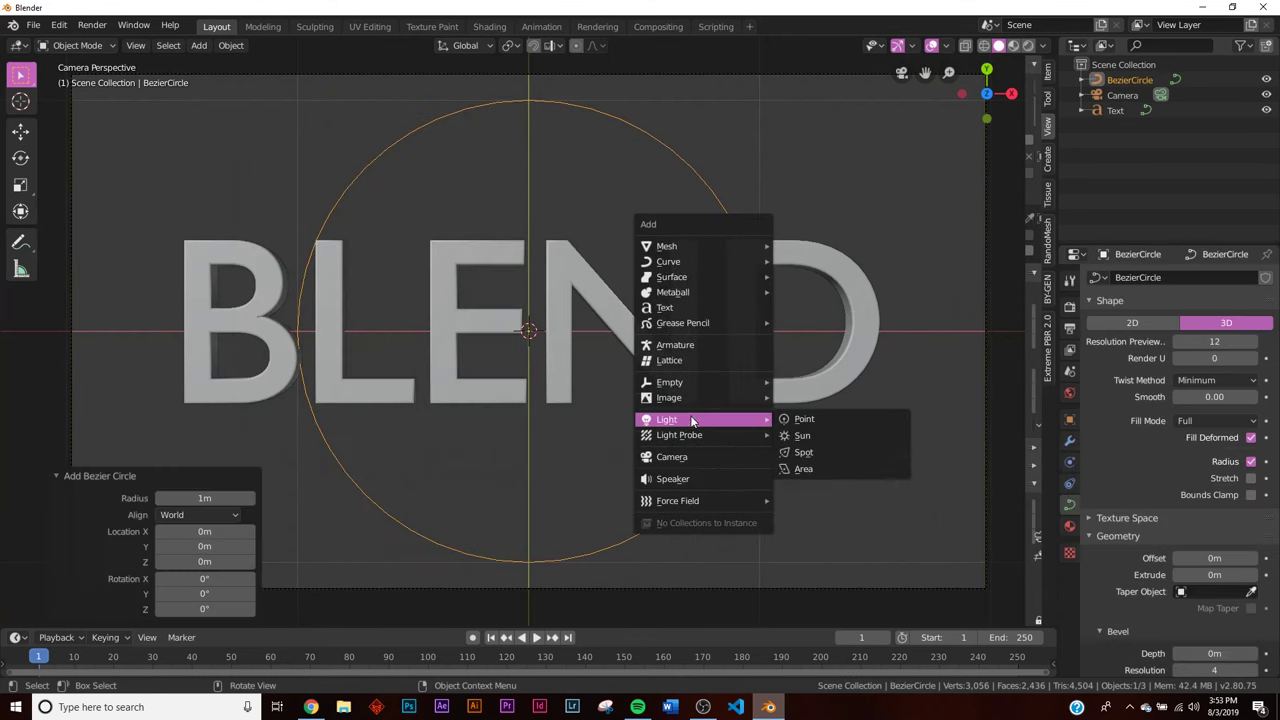
pyautogui.click(821, 421)
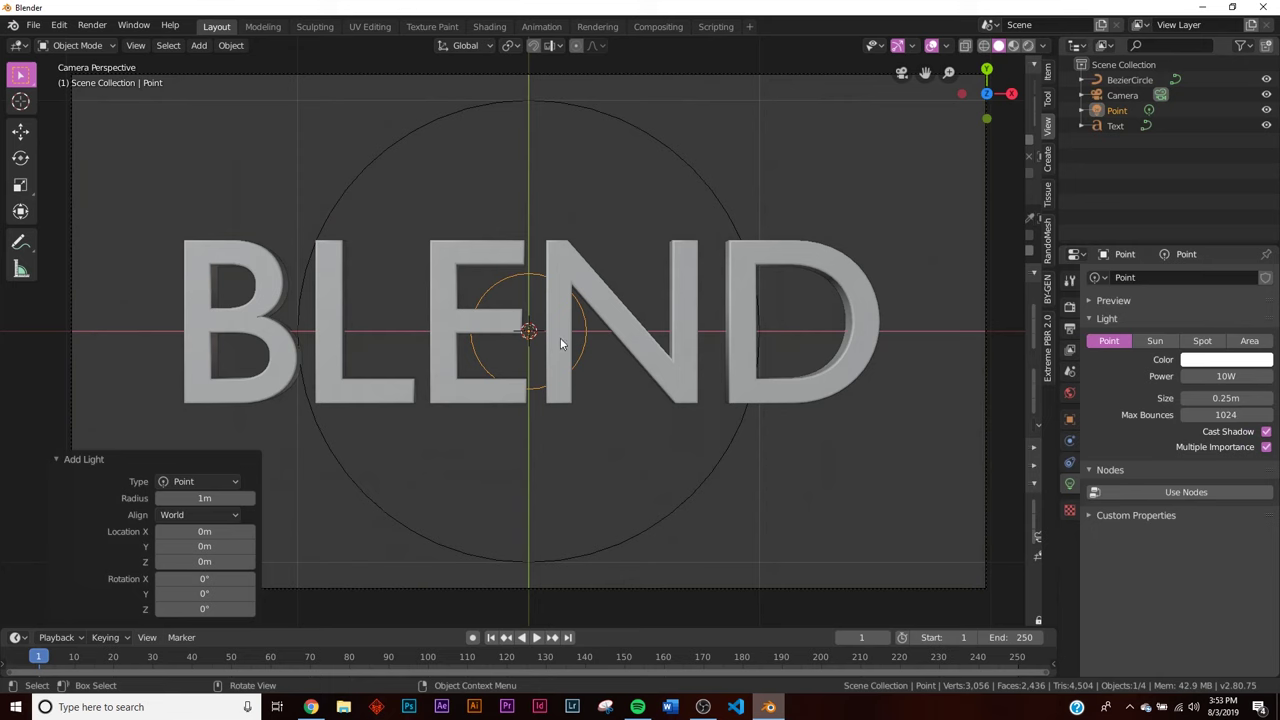
# - Give the point light a Follow Path constraint that targets BezierCircle
pyautogui.click(1069, 464)
pyautogui.click(1162, 283)
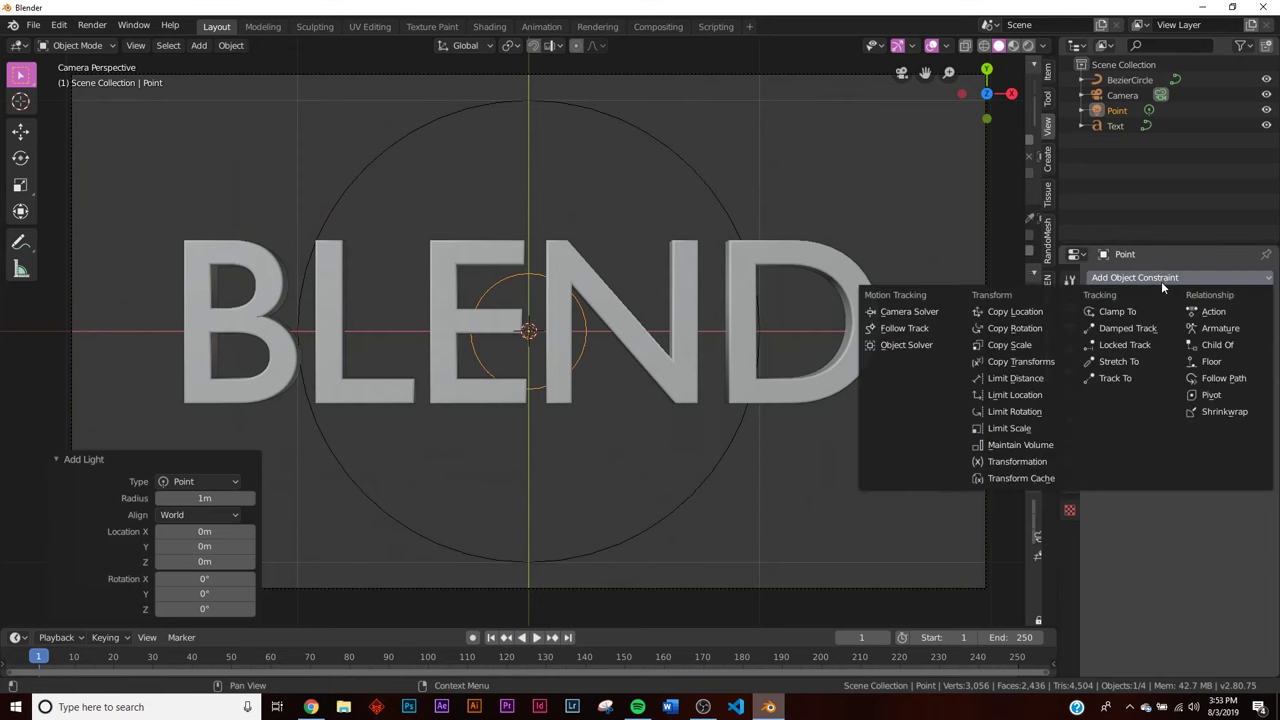
pyautogui.click(1223, 378)
pyautogui.click(1192, 329)
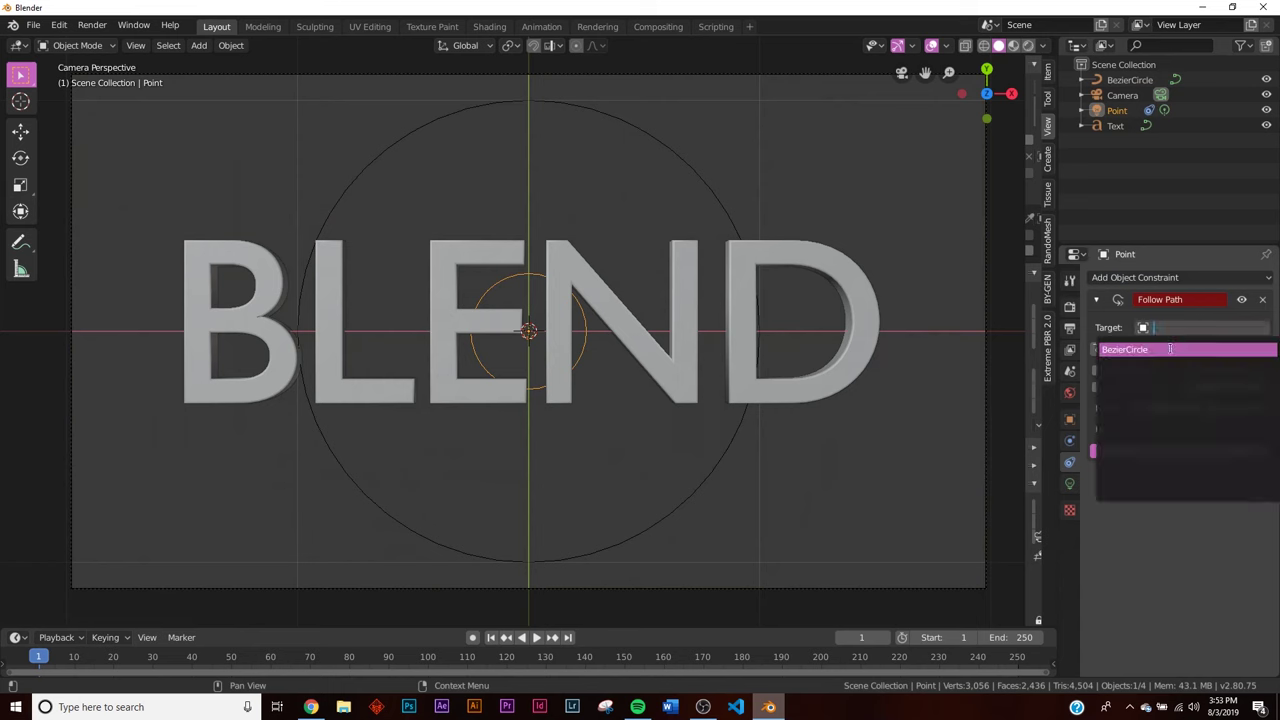
pyautogui.click(1150, 351)
# - Scale the Bezier circle up to about 1.81 times its size so it surrounds the BLEND text
pyautogui.click(697, 490)
pyautogui.scroll(-3, 697, 490)
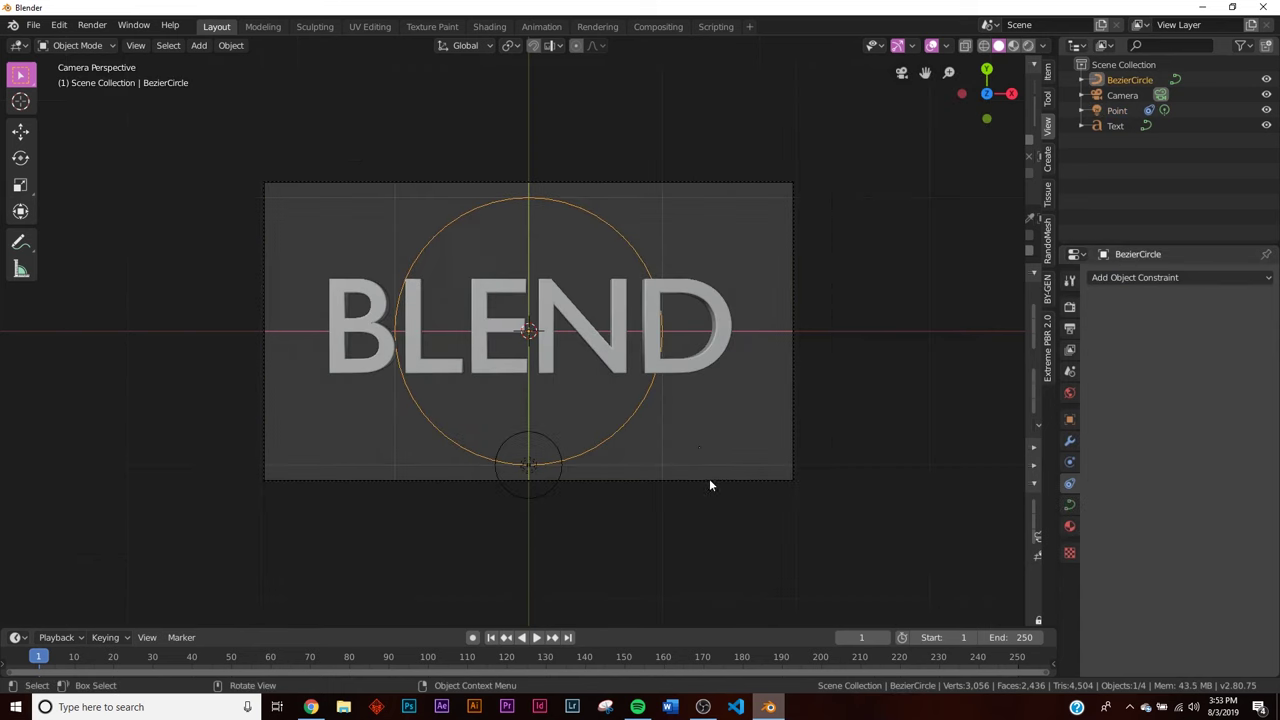
pyautogui.press('s')
pyautogui.click(887, 437)
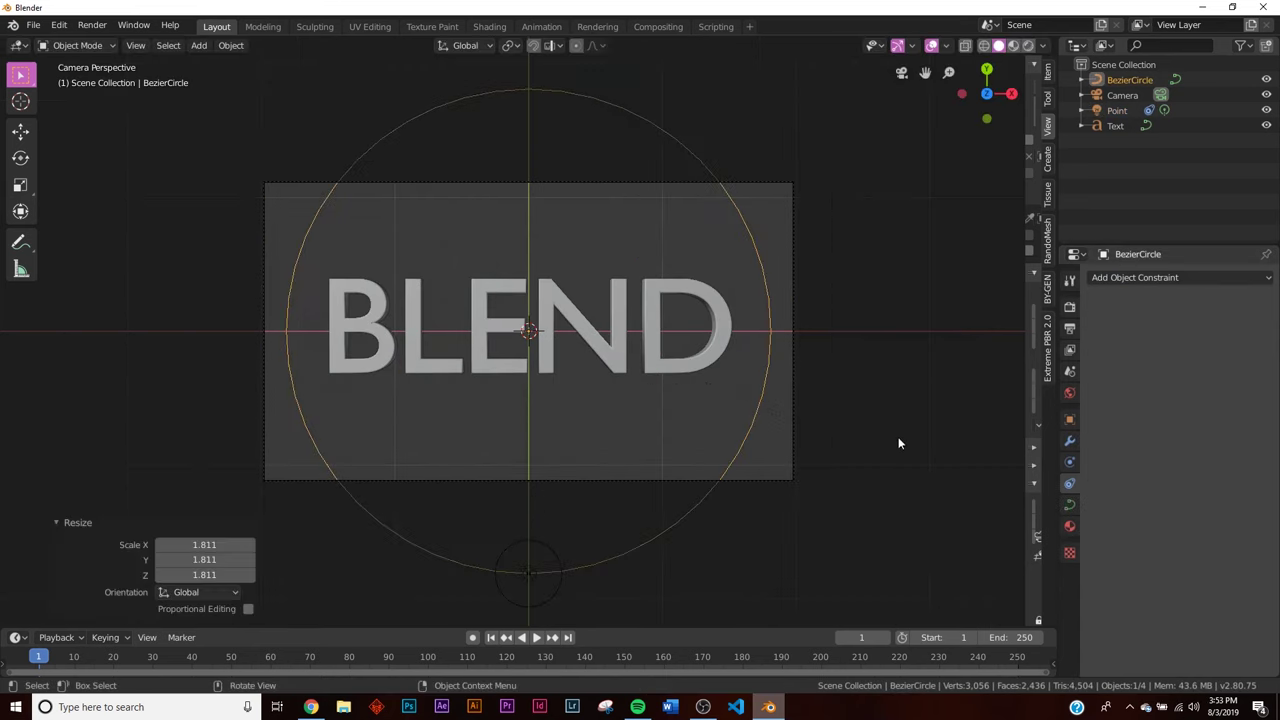
# - Move the Bezier circle's upper control point down along Y to just inside the camera frame, above the text
pyautogui.press('Tab')
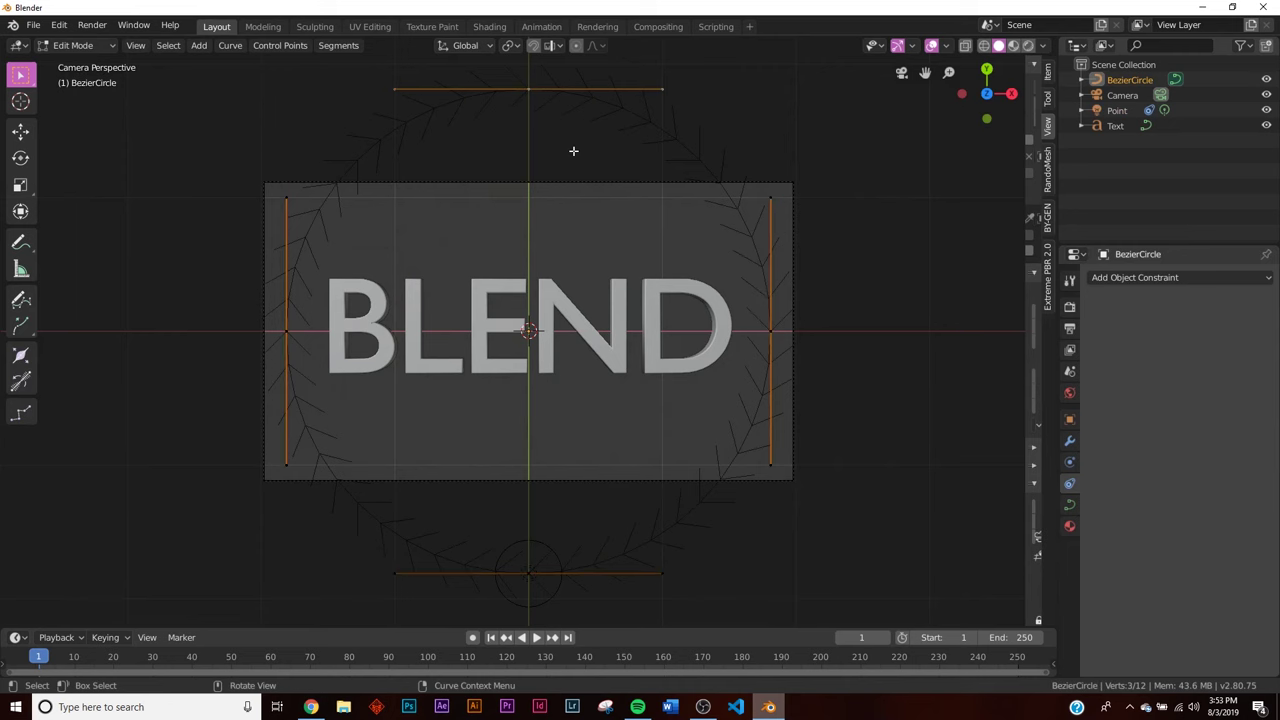
pyautogui.scroll(-3, 571, 149)
pyautogui.click(20, 131)
pyautogui.moveTo(629, 209); pyautogui.dragTo(521, 102, button='middle')
pyautogui.press('KP_0')
pyautogui.moveTo(533, 128); pyautogui.dragTo(531, 200)
pyautogui.press('Tab')
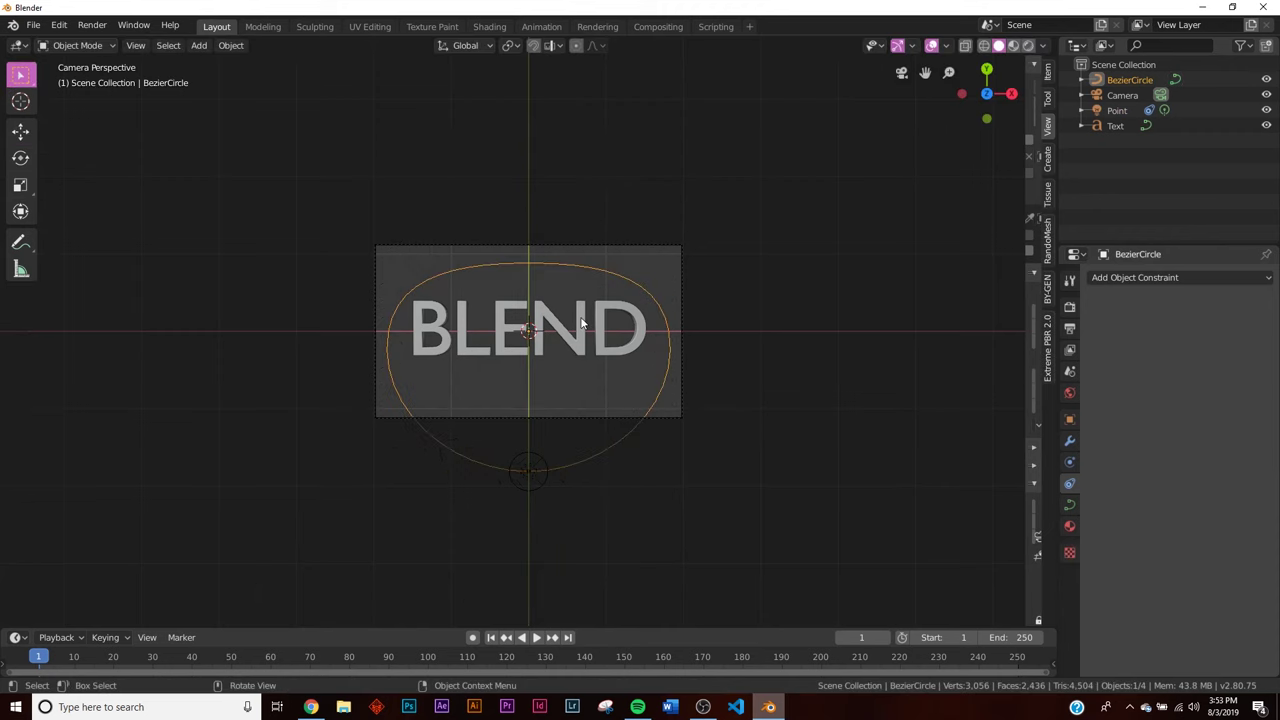
# - Move the Bezier circle's lower control point up along Y to just below the text, forming a wide oval path
pyautogui.press('Tab')
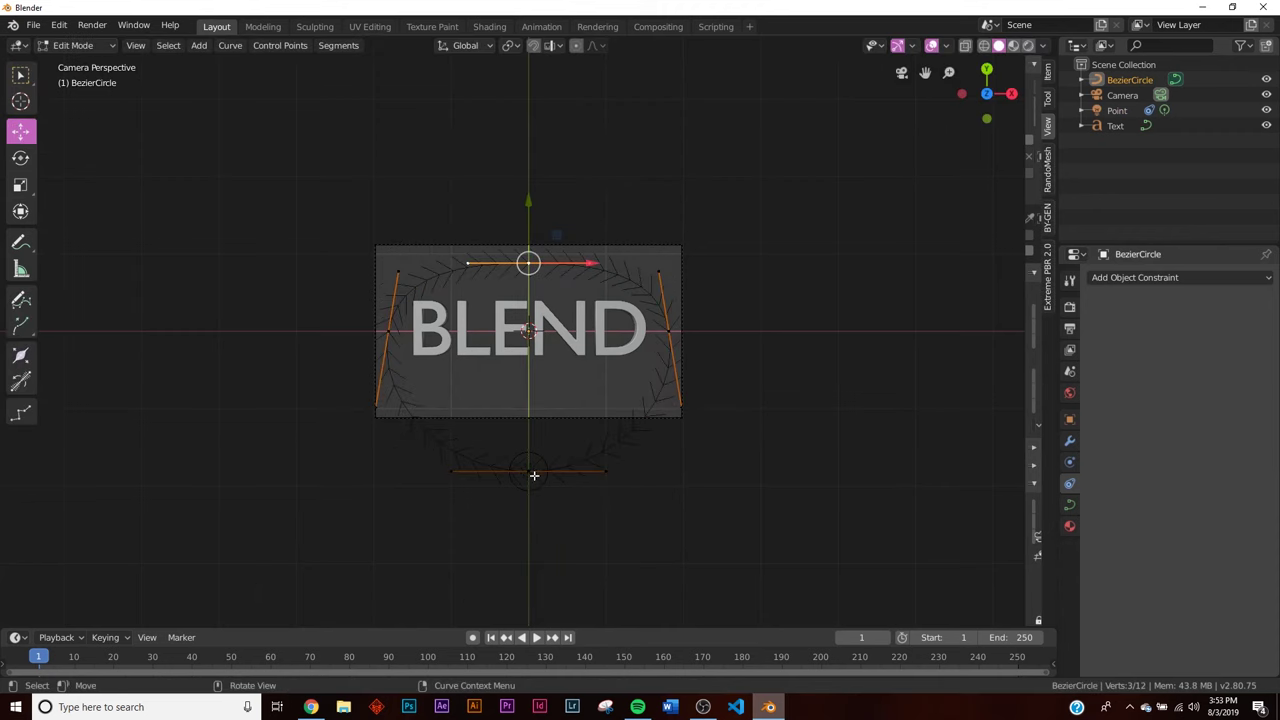
pyautogui.moveTo(535, 460); pyautogui.dragTo(530, 376)
pyautogui.press('Tab')
pyautogui.scroll(1, 595, 436)
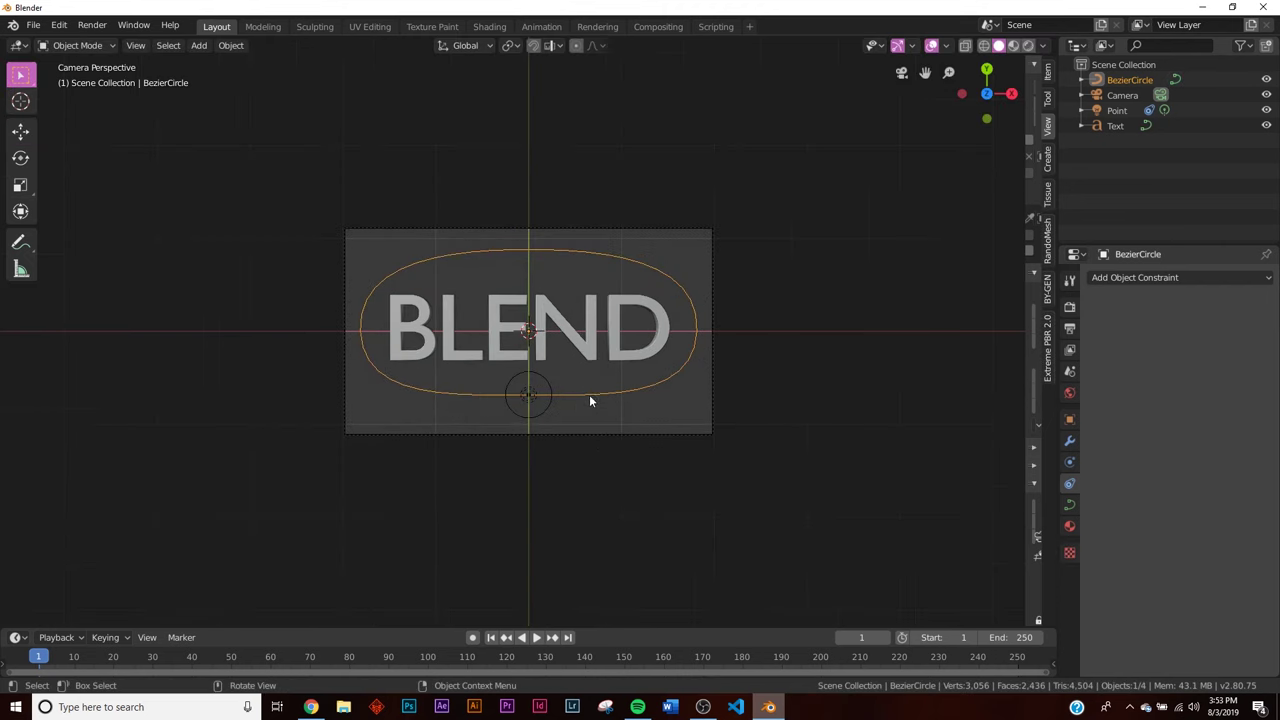
# - Try out the point light's Follow Path offset along the curve and reset it to 0
pyautogui.click(540, 418)
pyautogui.moveTo(1208, 387); pyautogui.dragTo(1250, 387)
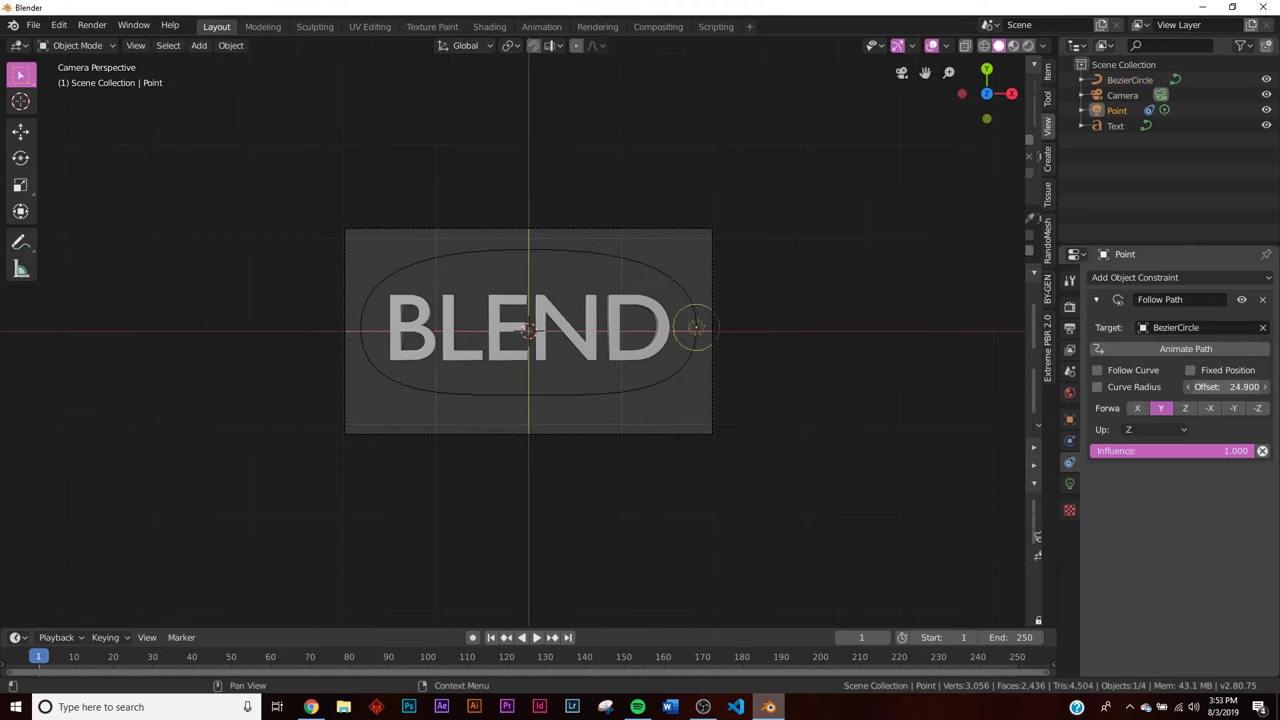
pyautogui.press('Return')
# - Set the animation's end frame to 120
pyautogui.scroll(3, 605, 428)
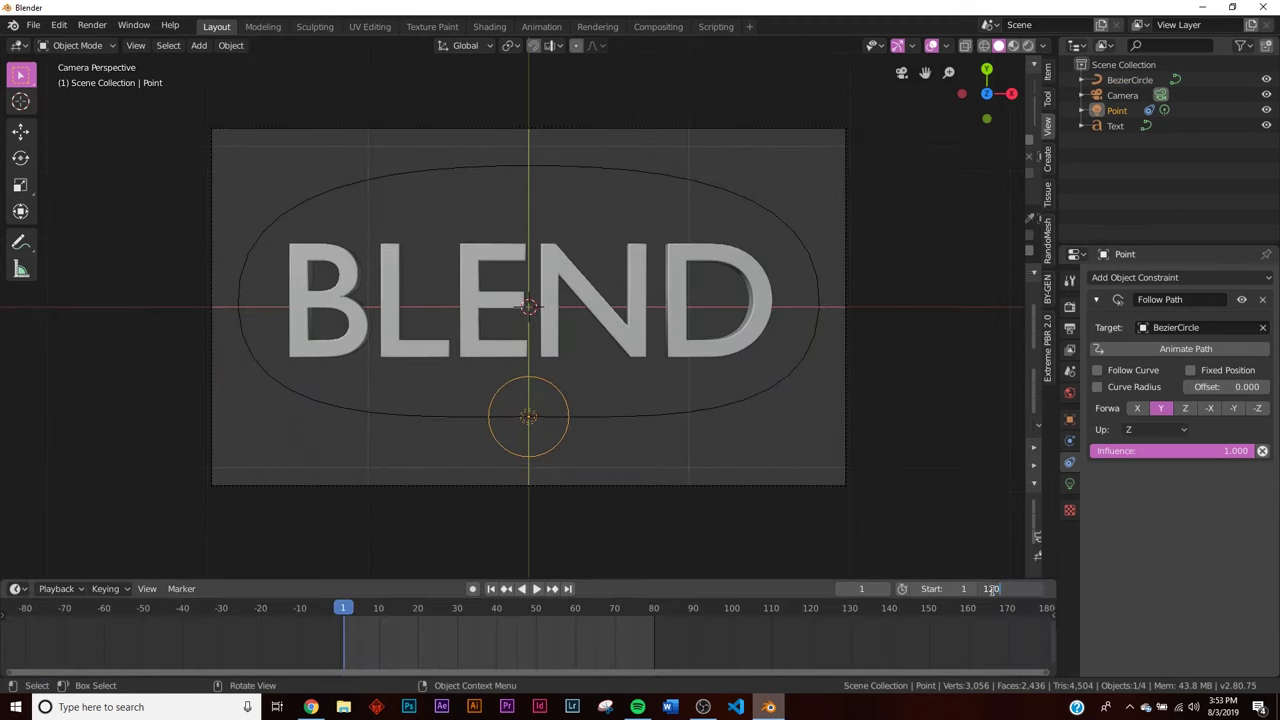
pyautogui.press('Return')
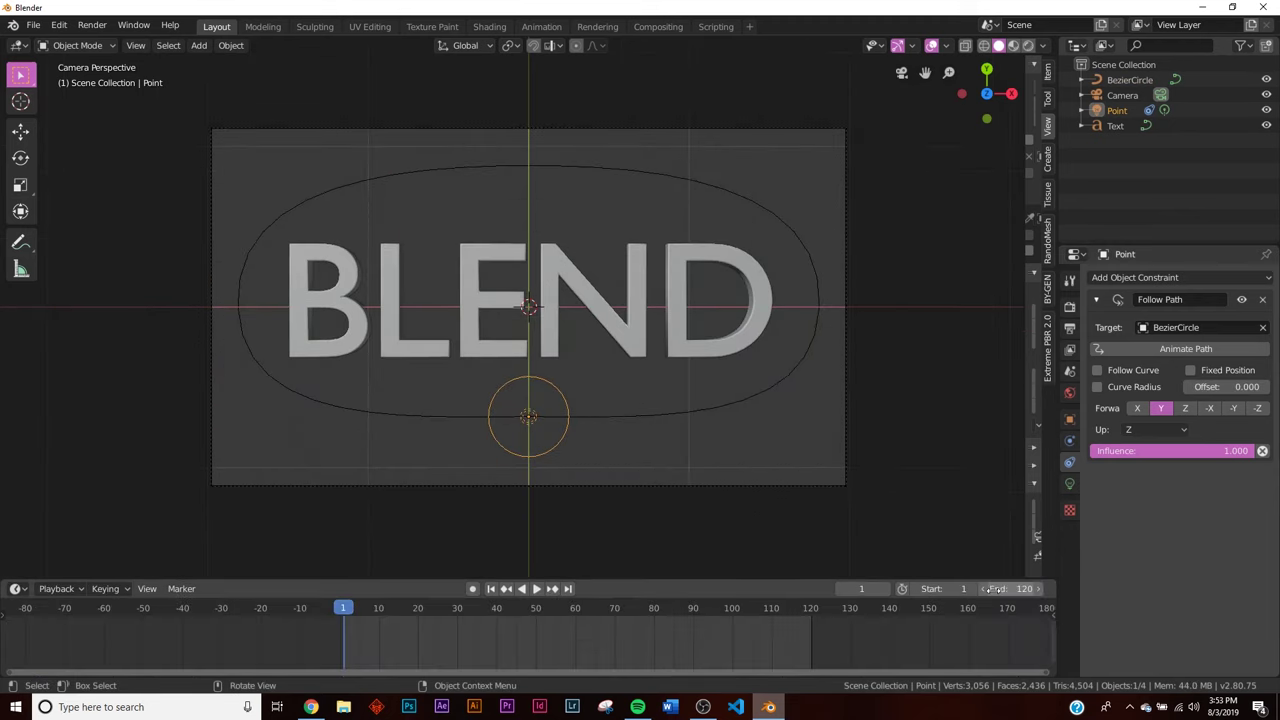
pyautogui.moveTo(903, 673); pyautogui.dragTo(953, 667)
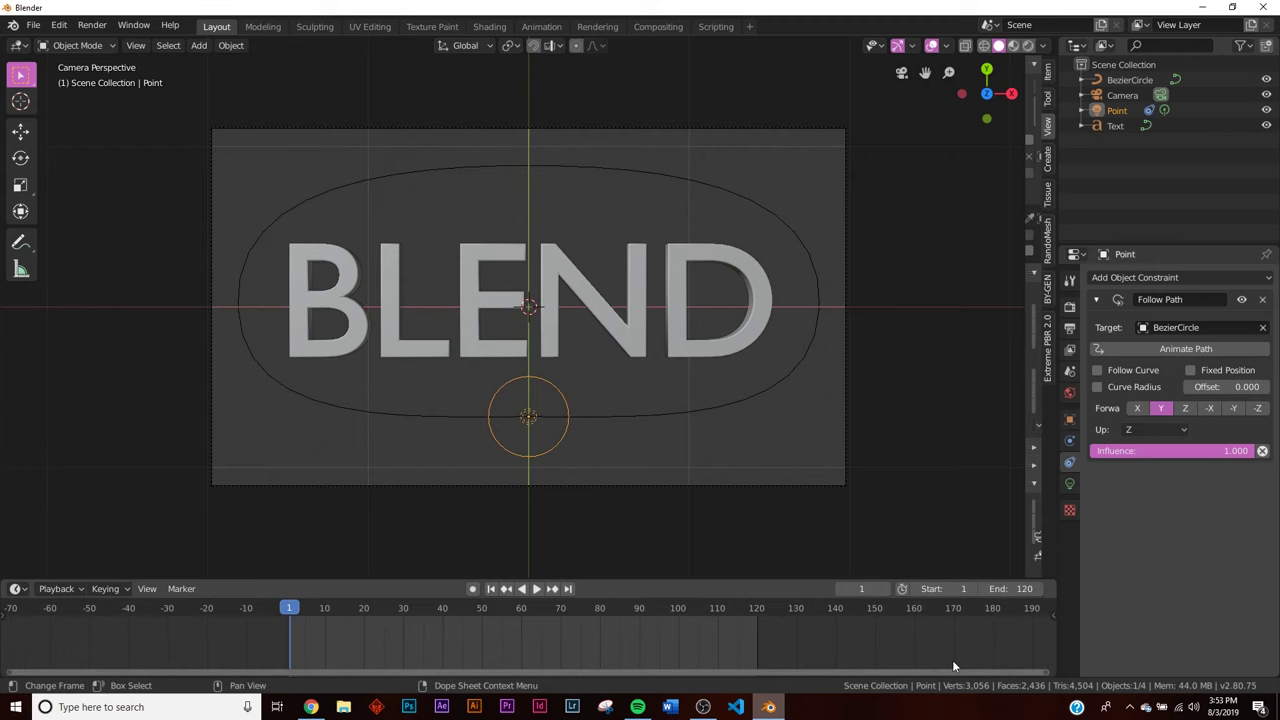
# - Keyframe the point light's Follow Path offset at 0 on frame 1 and at 100 on frame 120
pyautogui.rightClick(1214, 388)
pyautogui.click(1209, 392)
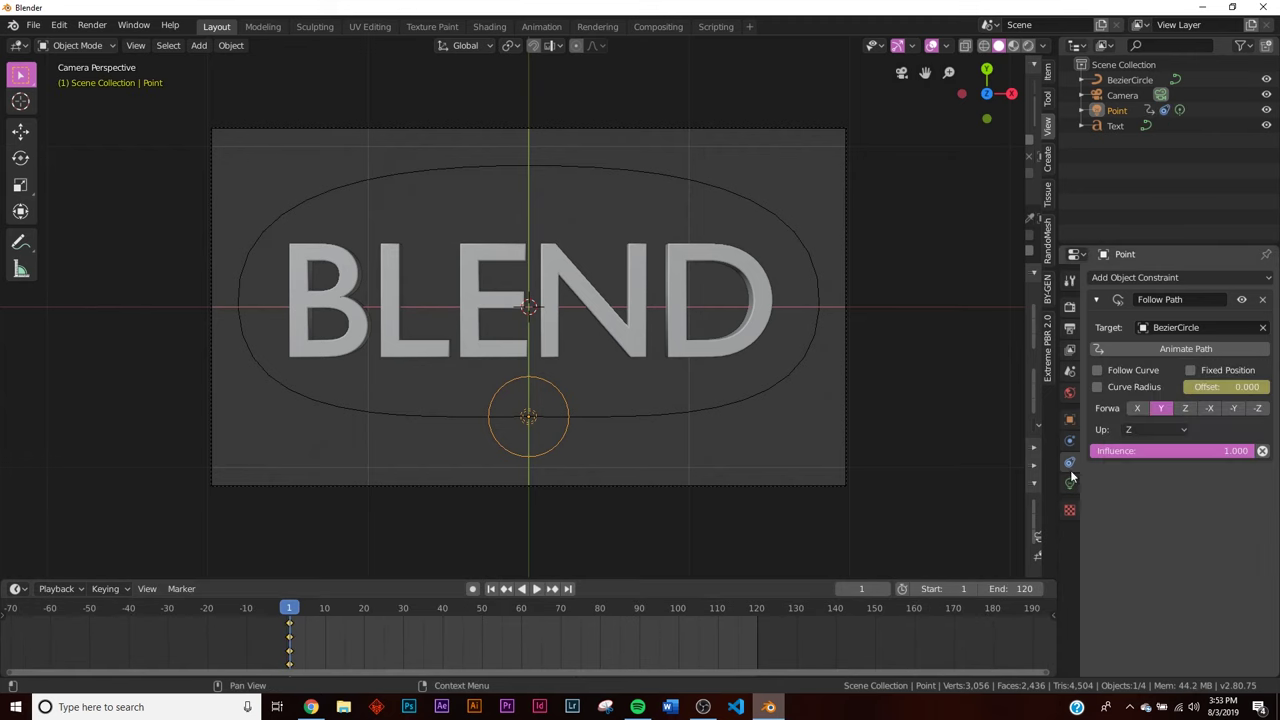
pyautogui.click(567, 589)
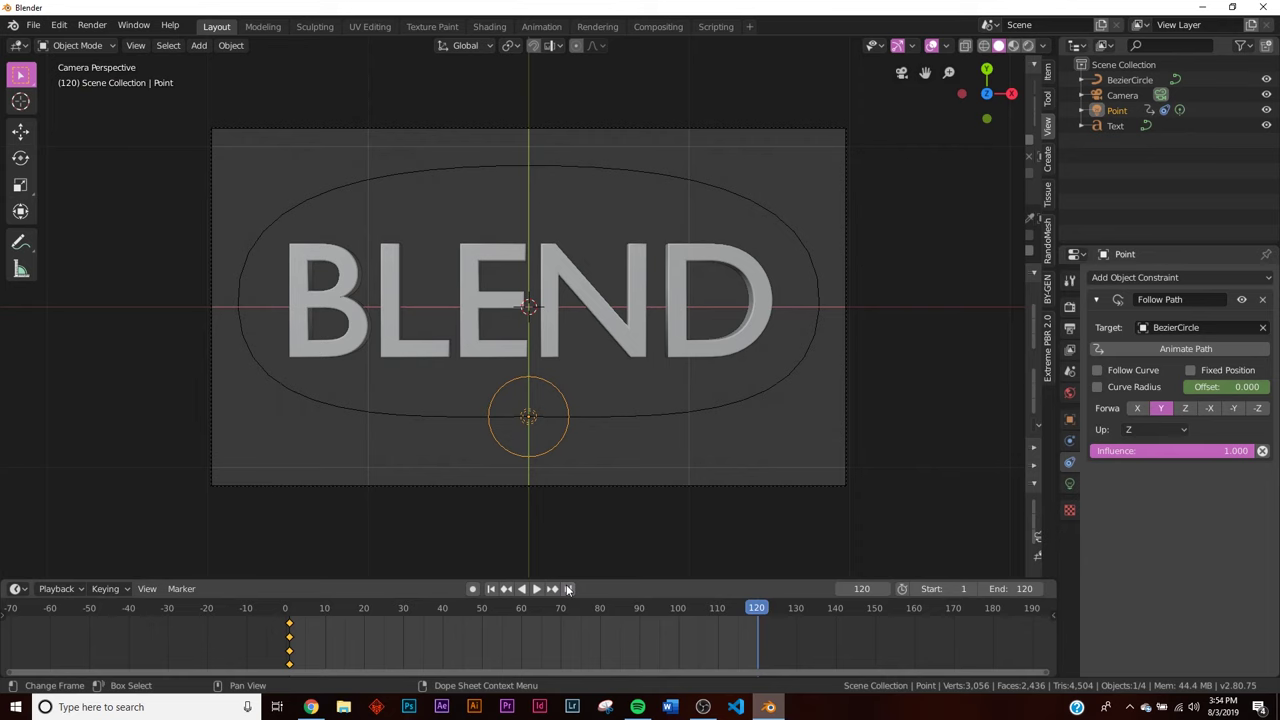
pyautogui.rightClick(1230, 387)
pyautogui.click(1225, 387)
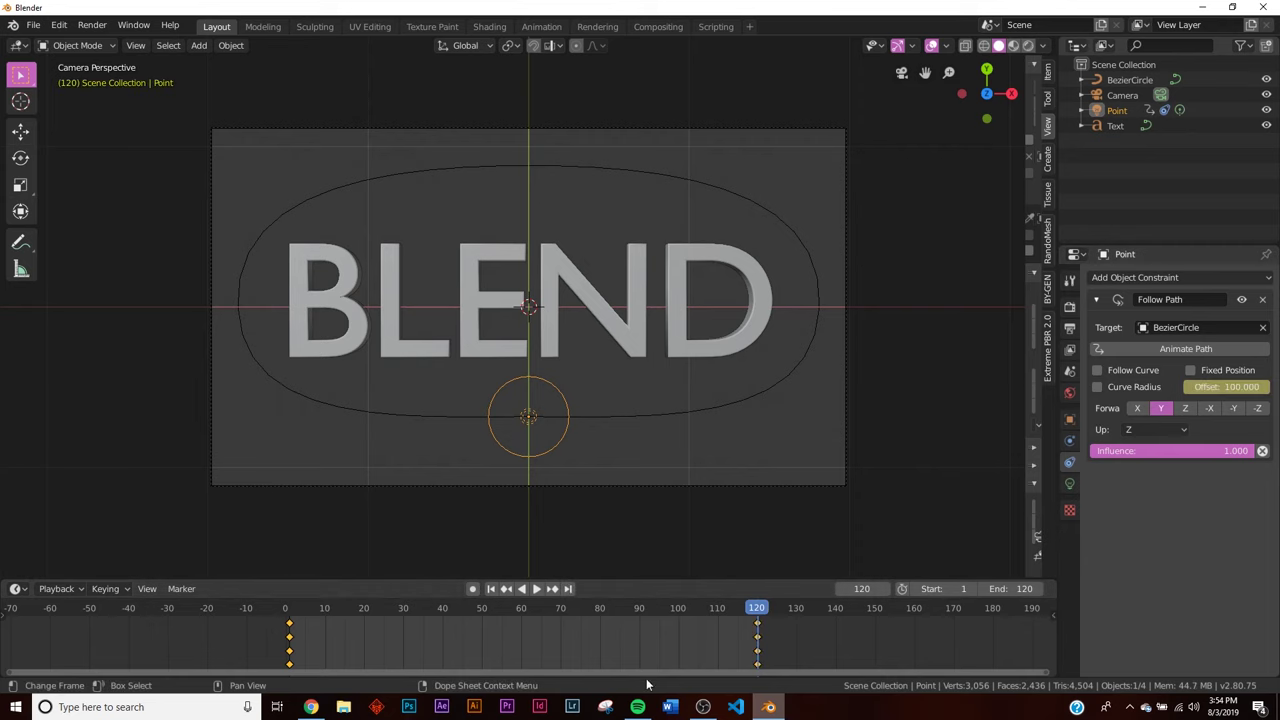
# - Play the light animation and switch the viewport to rendered shading to preview it
pyautogui.click(538, 589)
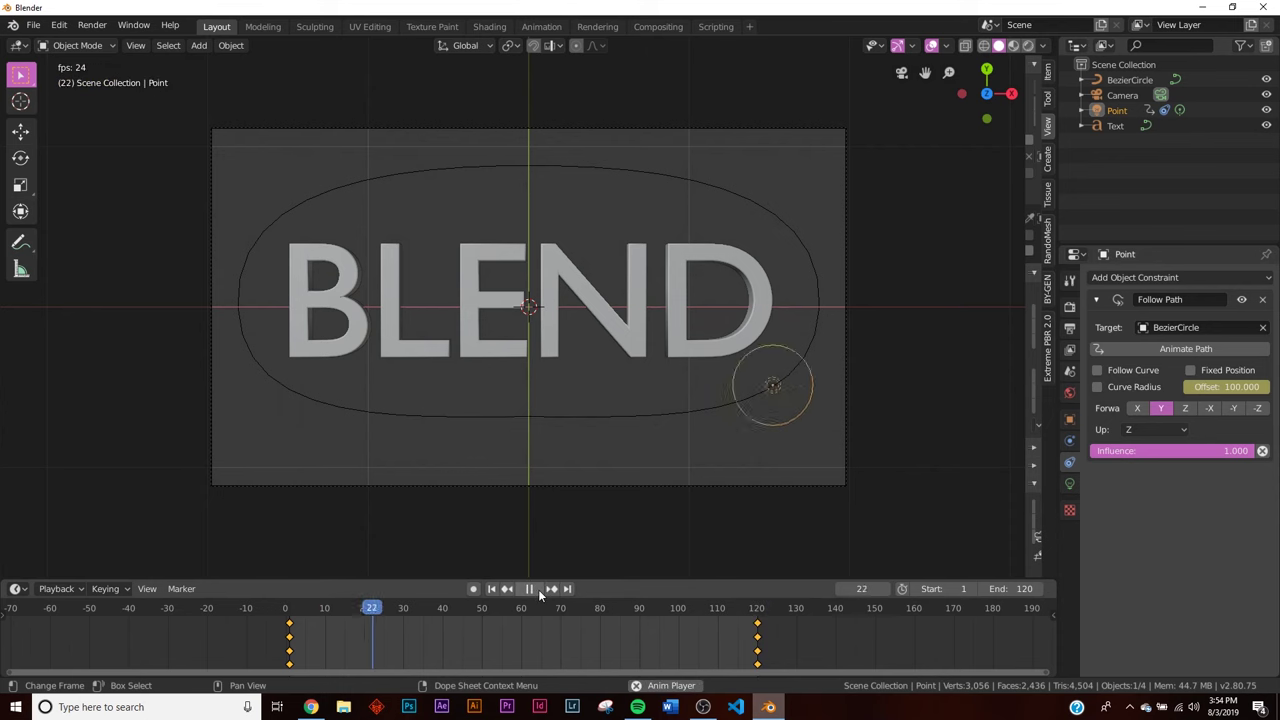
pyautogui.press('z')
pyautogui.click(565, 293)
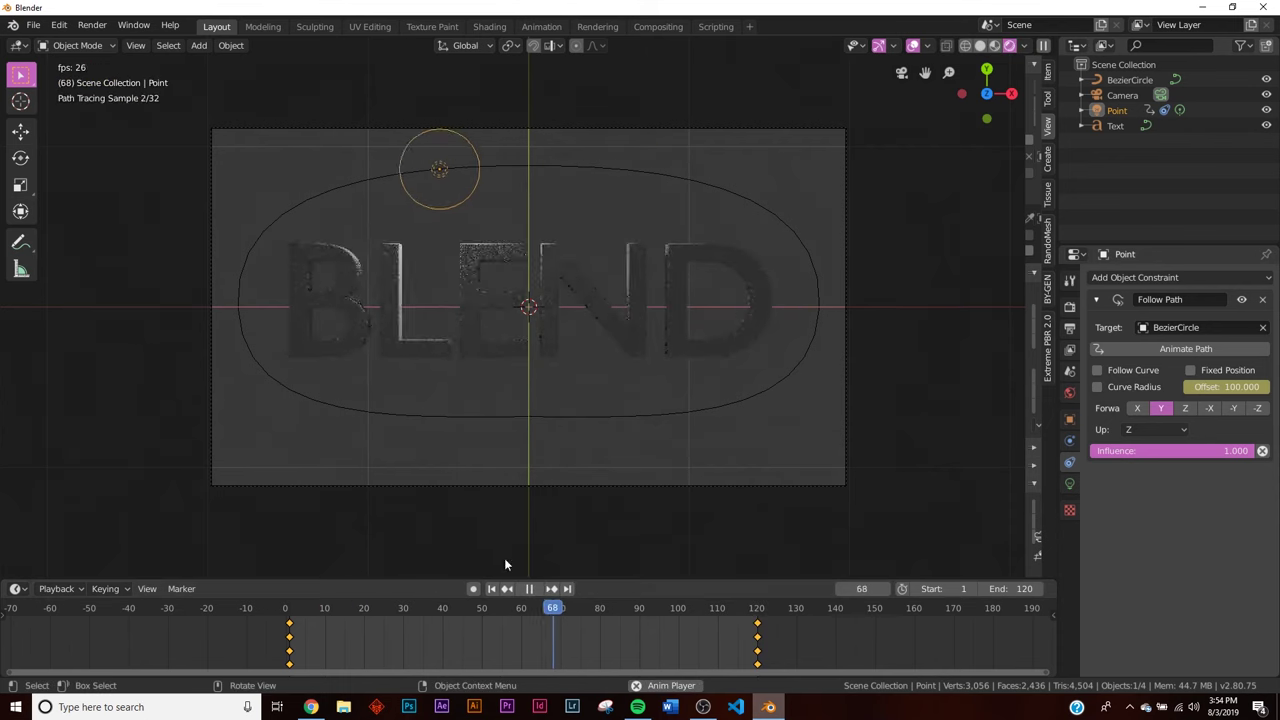
pyautogui.click(530, 589)
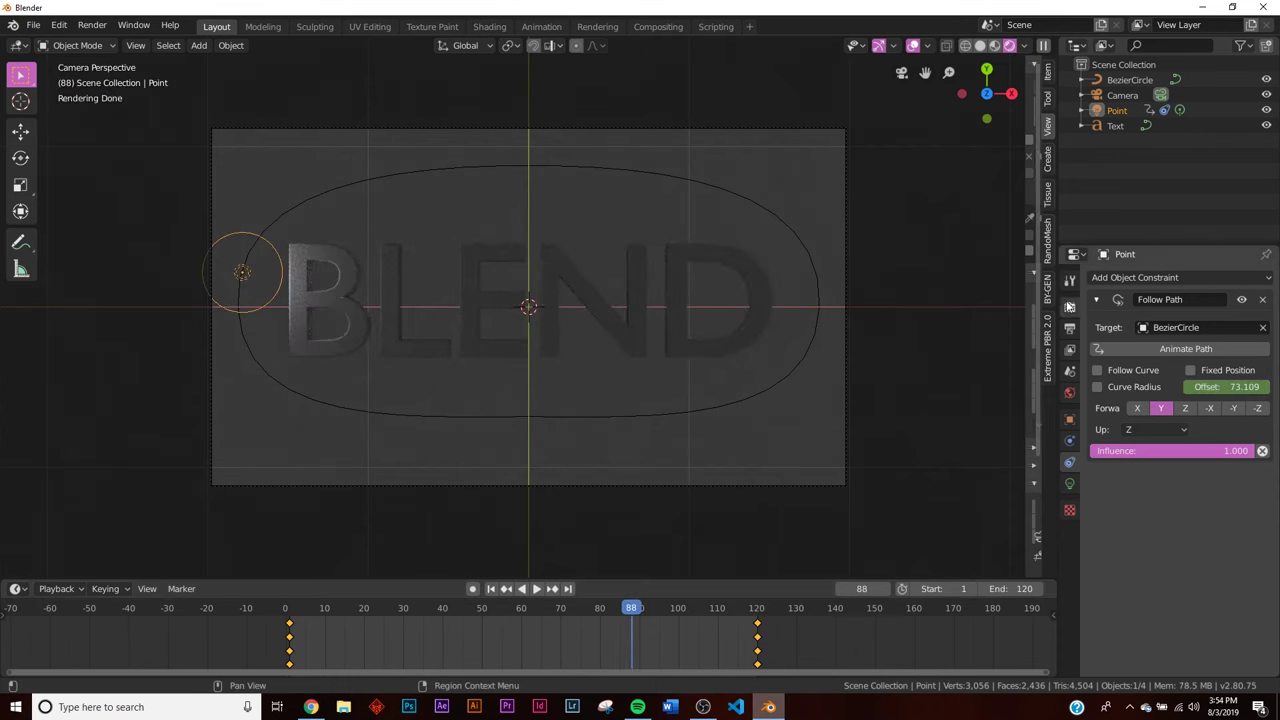
# - Change the render engine to Eevee and play back the light animation
pyautogui.click(1070, 307)
pyautogui.click(1218, 281)
pyautogui.click(1221, 296)
pyautogui.scroll(2, 408, 521)
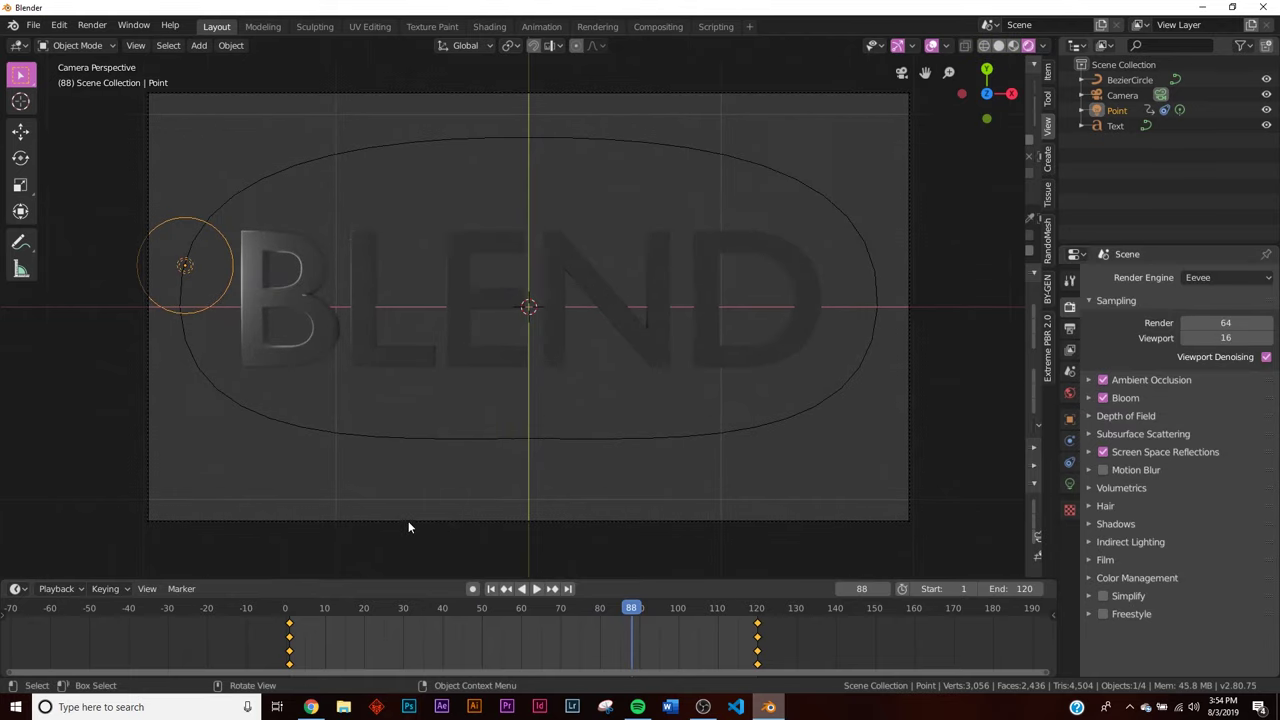
pyautogui.click(537, 591)
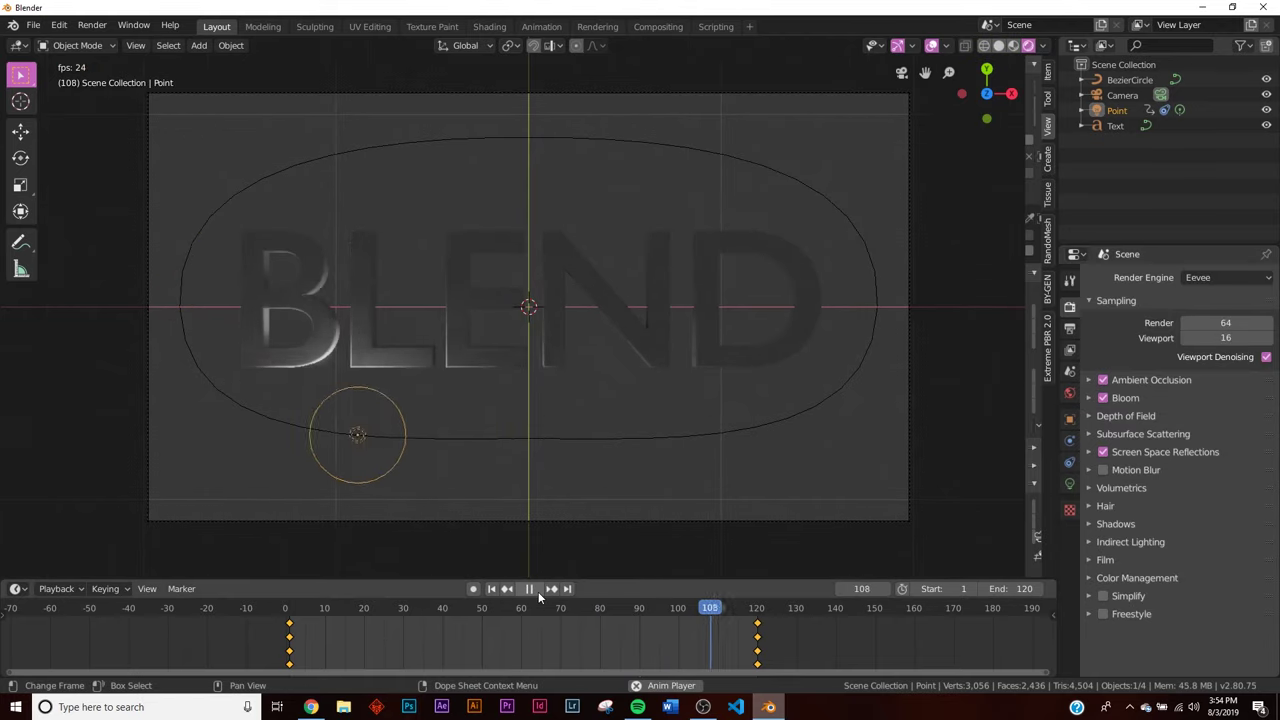
pyautogui.press('space')
# - Set the world background color to black
pyautogui.click(1070, 393)
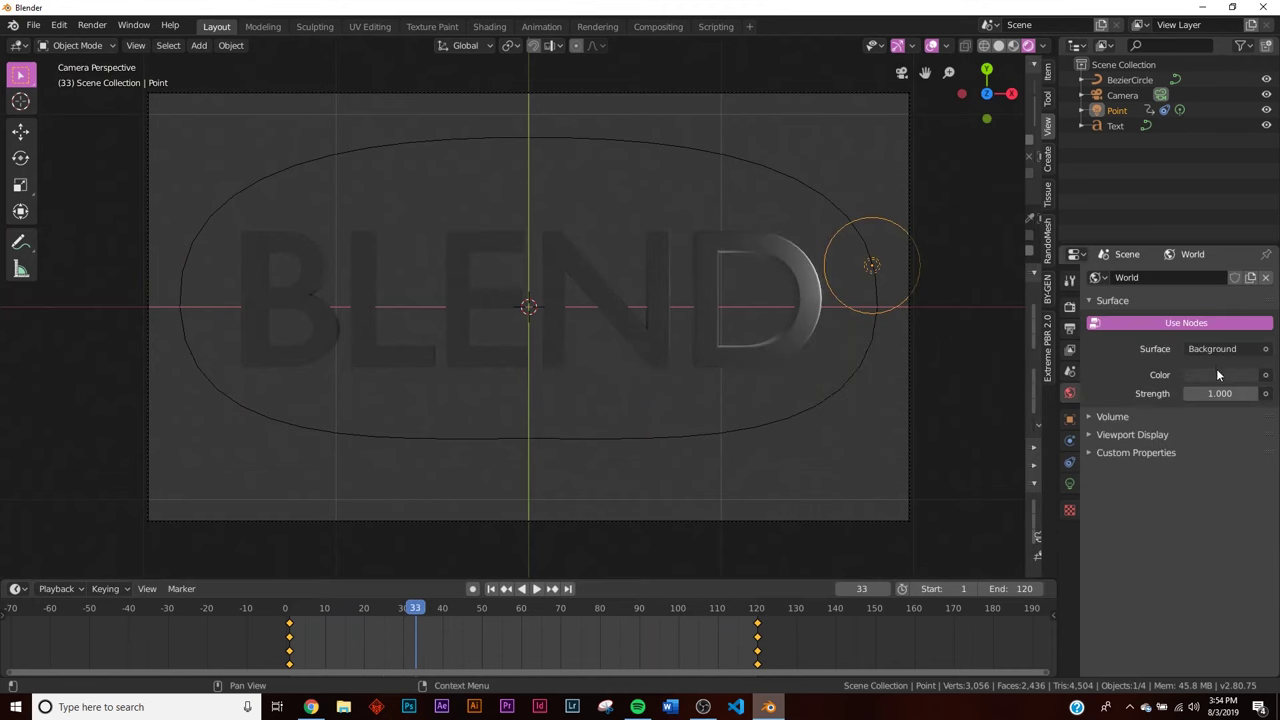
pyautogui.click(1218, 374)
pyautogui.click(1252, 264)
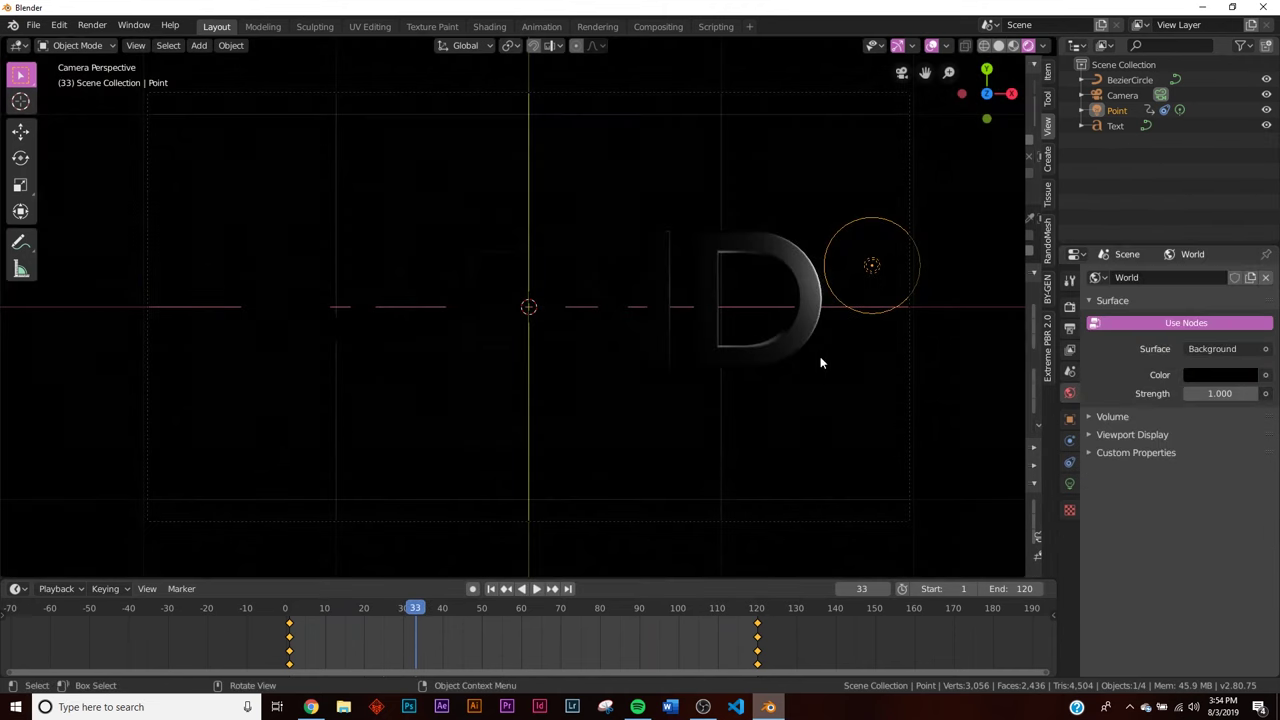
# - Give the BLEND text a new material with Metallic set to 1.000
pyautogui.click(875, 269)
pyautogui.click(818, 316)
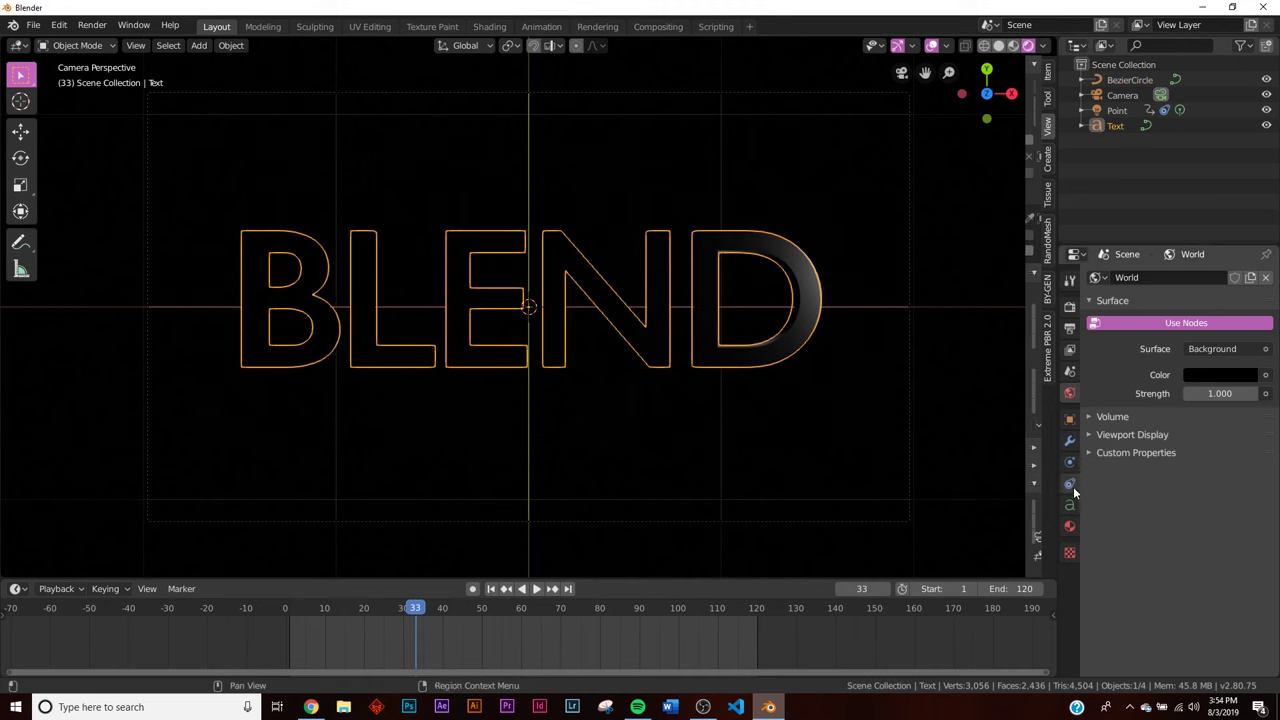
pyautogui.click(1069, 525)
pyautogui.click(1161, 344)
pyautogui.moveTo(1205, 597); pyautogui.dragTo(1258, 597)
pyautogui.click(878, 371)
# - Examine up close how the metallic letters catch the point light in the rendered view
pyautogui.scroll(4, 821, 308)
pyautogui.keyDown('shift'); pyautogui.moveTo(846, 311); pyautogui.dragTo(460, 309, button='middle'); pyautogui.keyUp('shift')
pyautogui.keyDown('shift'); pyautogui.moveTo(703, 281); pyautogui.dragTo(873, 281, button='middle'); pyautogui.keyUp('shift')
pyautogui.scroll(-6, 720, 318)
pyautogui.keyDown('shift'); pyautogui.moveTo(507, 314); pyautogui.dragTo(606, 304, button='middle'); pyautogui.keyUp('shift')
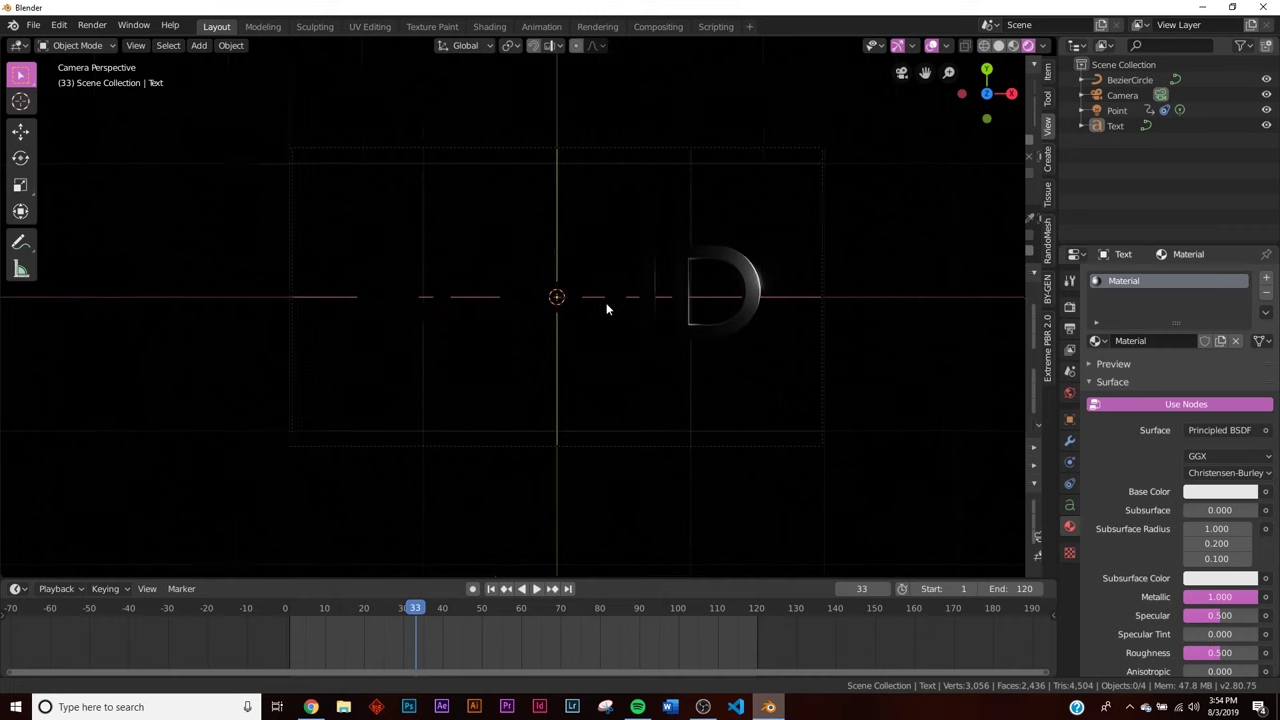
pyautogui.scroll(4, 606, 305)
pyautogui.scroll(-1, 883, 341)
# - Compare the text's glow with Bloom off and on, and check the Screen Space Reflections setting
pyautogui.click(1069, 306)
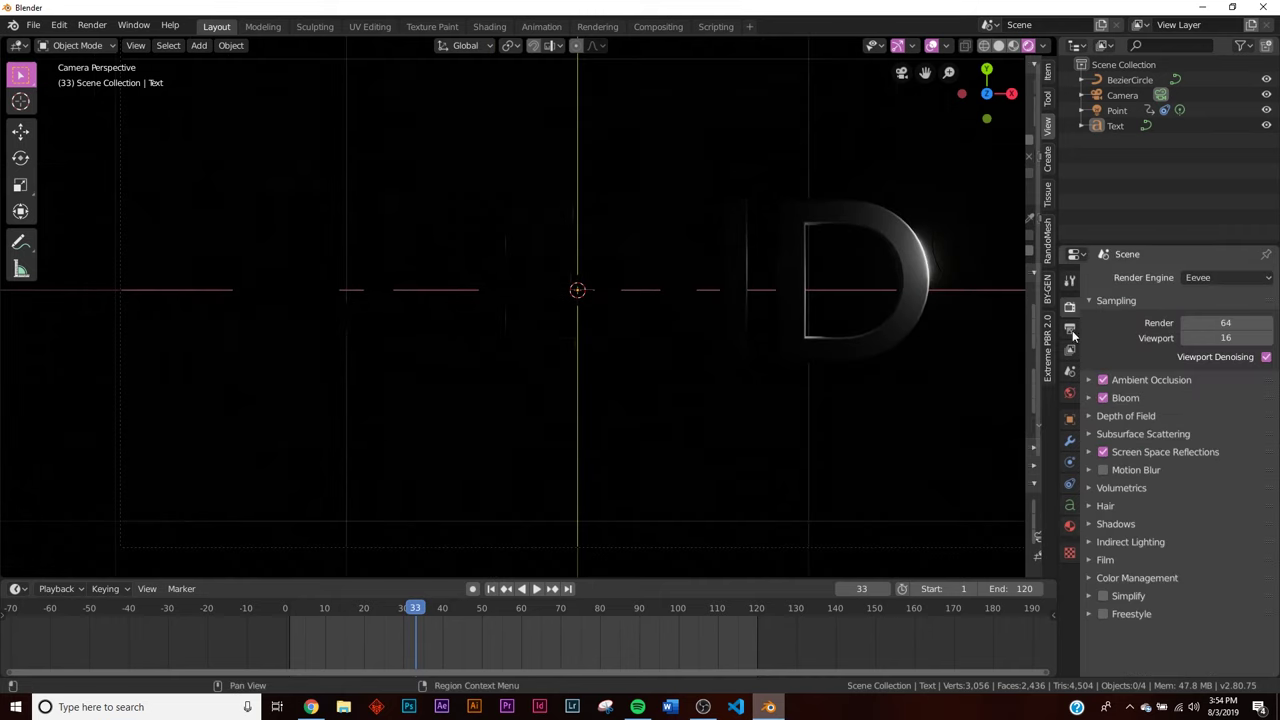
pyautogui.click(1113, 399)
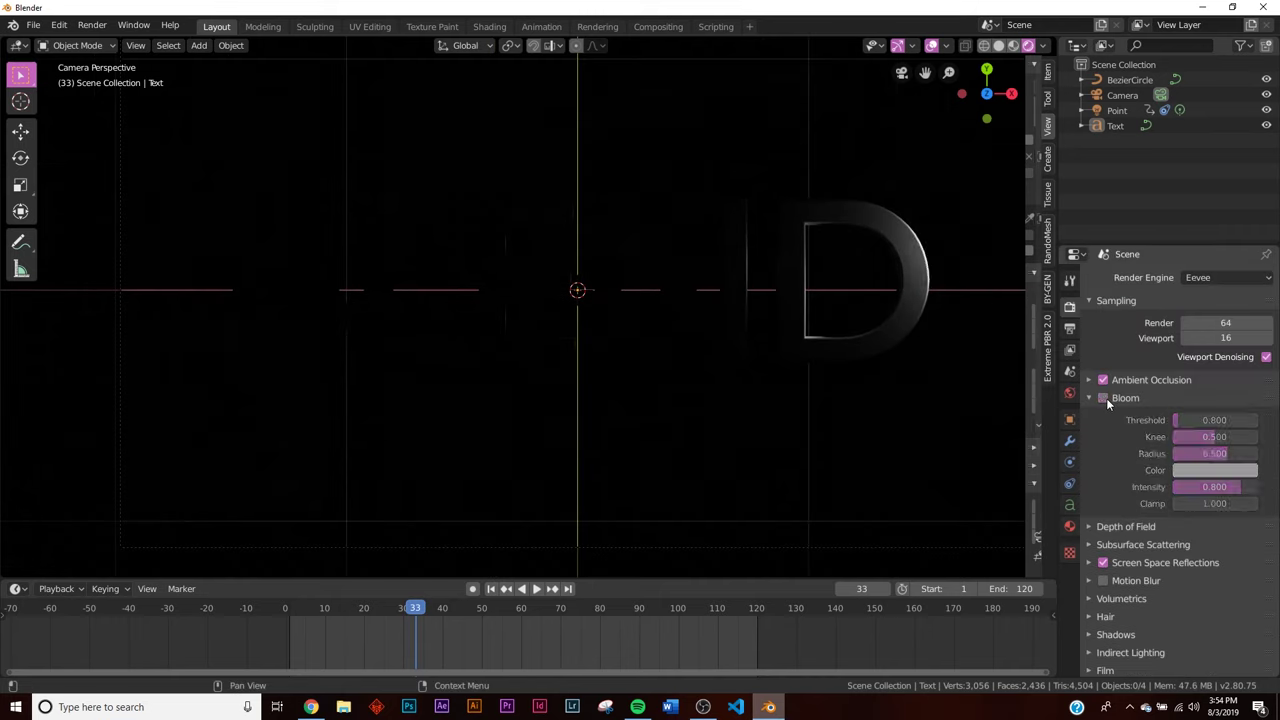
pyautogui.click(1125, 399)
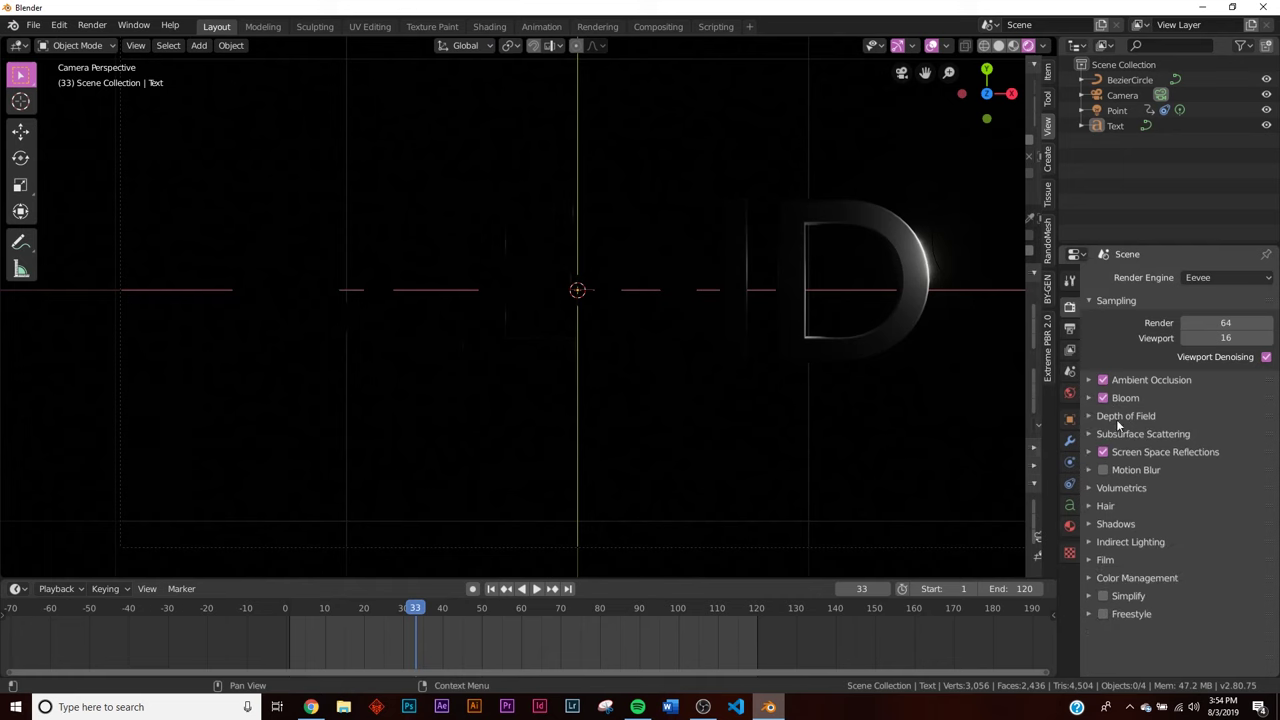
pyautogui.click(1103, 452)
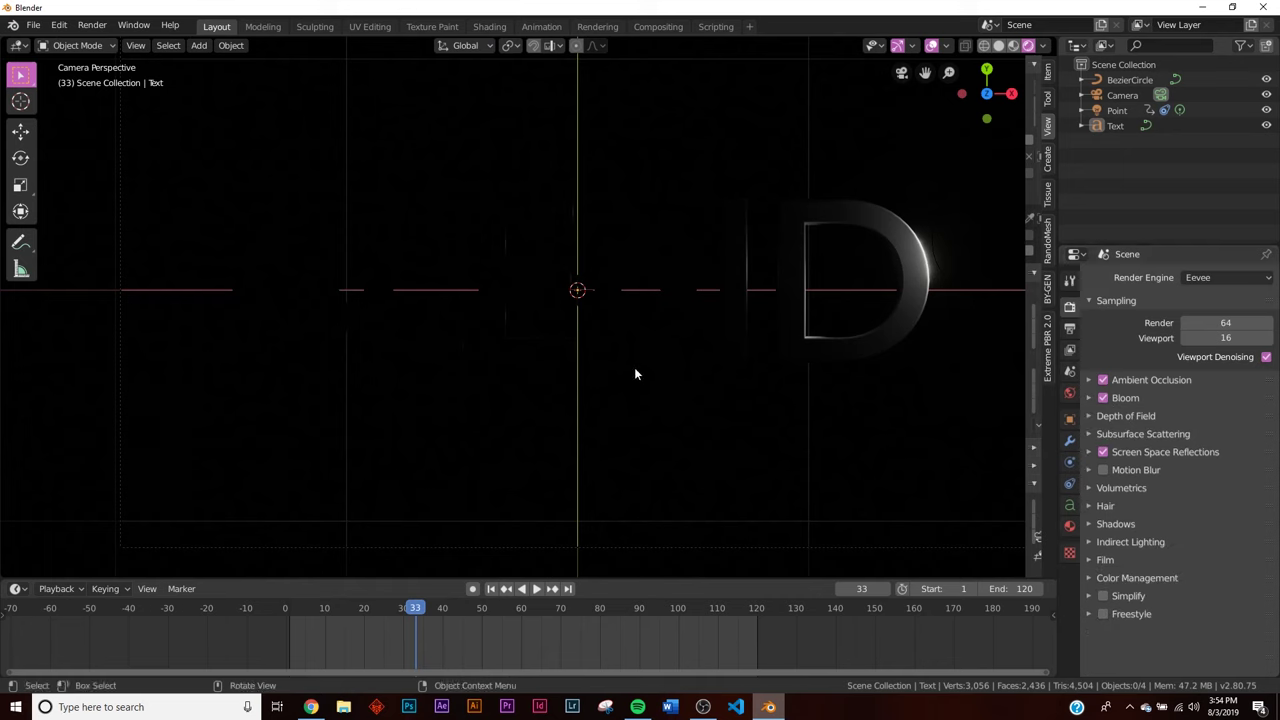
# - Set the point light's power to 50 W and preview the animation
pyautogui.press('z')
pyautogui.click(968, 326)
pyautogui.press('z')
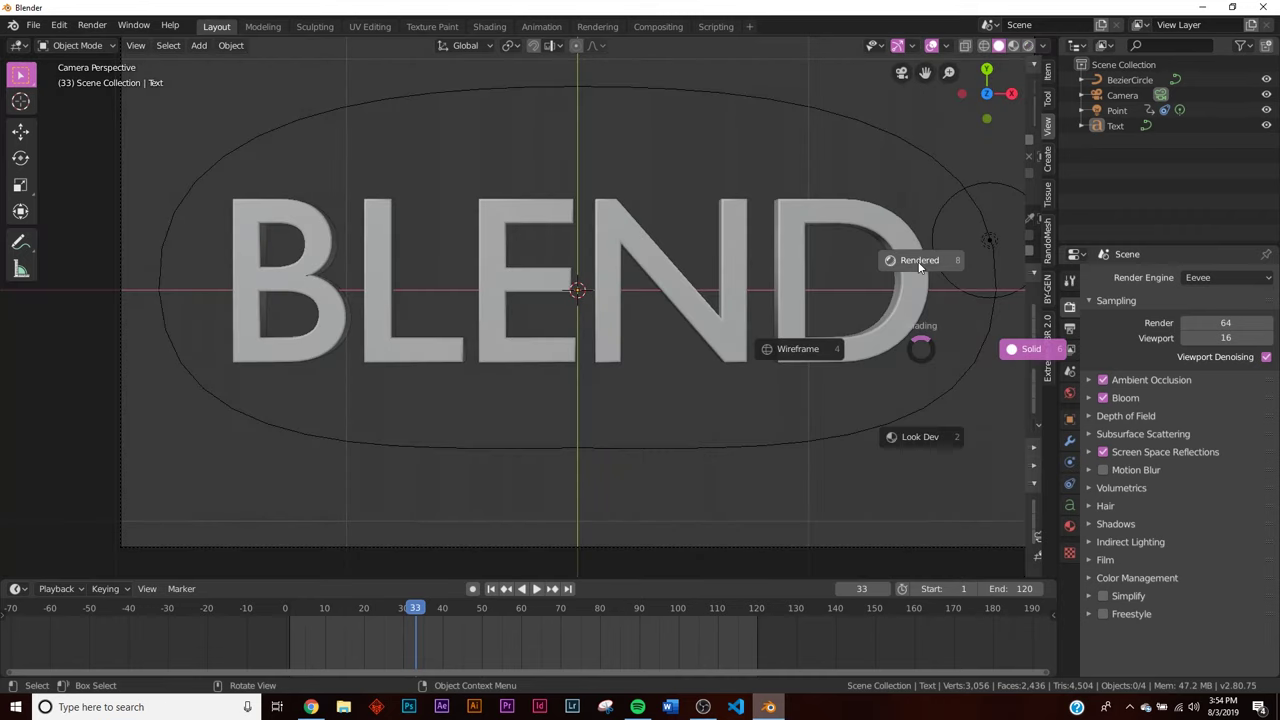
pyautogui.click(972, 279)
pyautogui.click(967, 246)
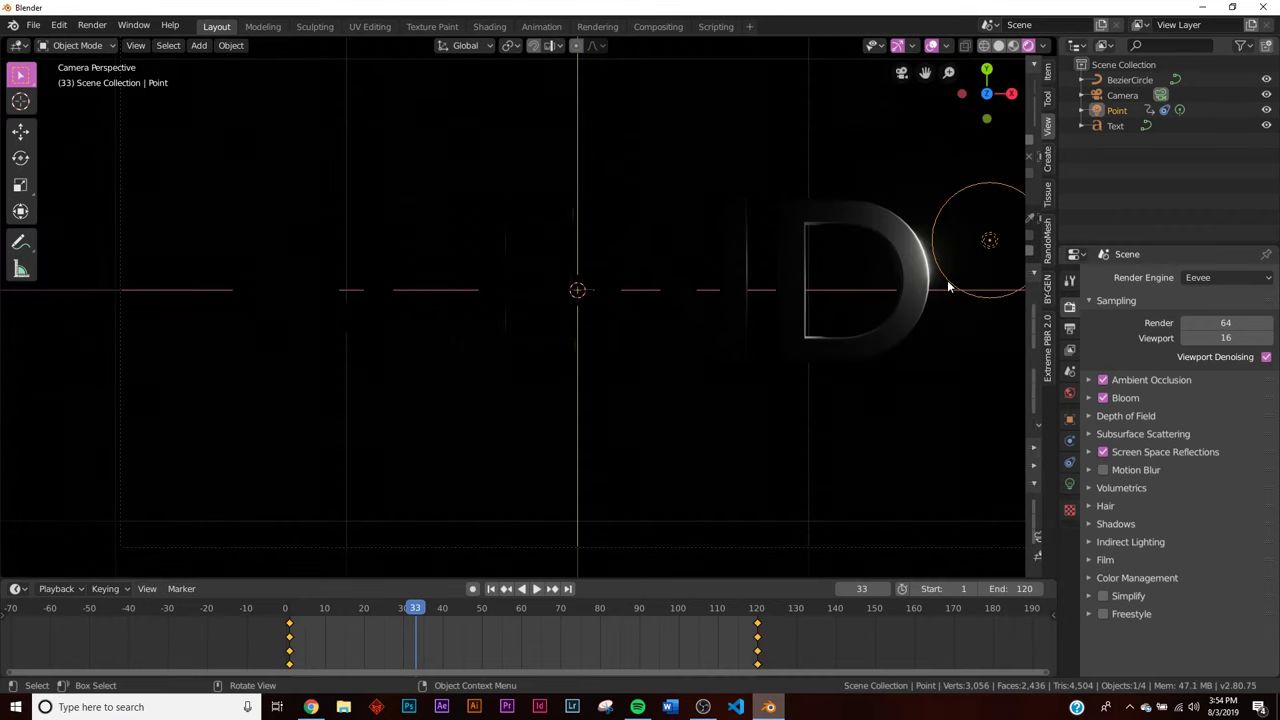
pyautogui.click(1070, 484)
pyautogui.click(1218, 376)
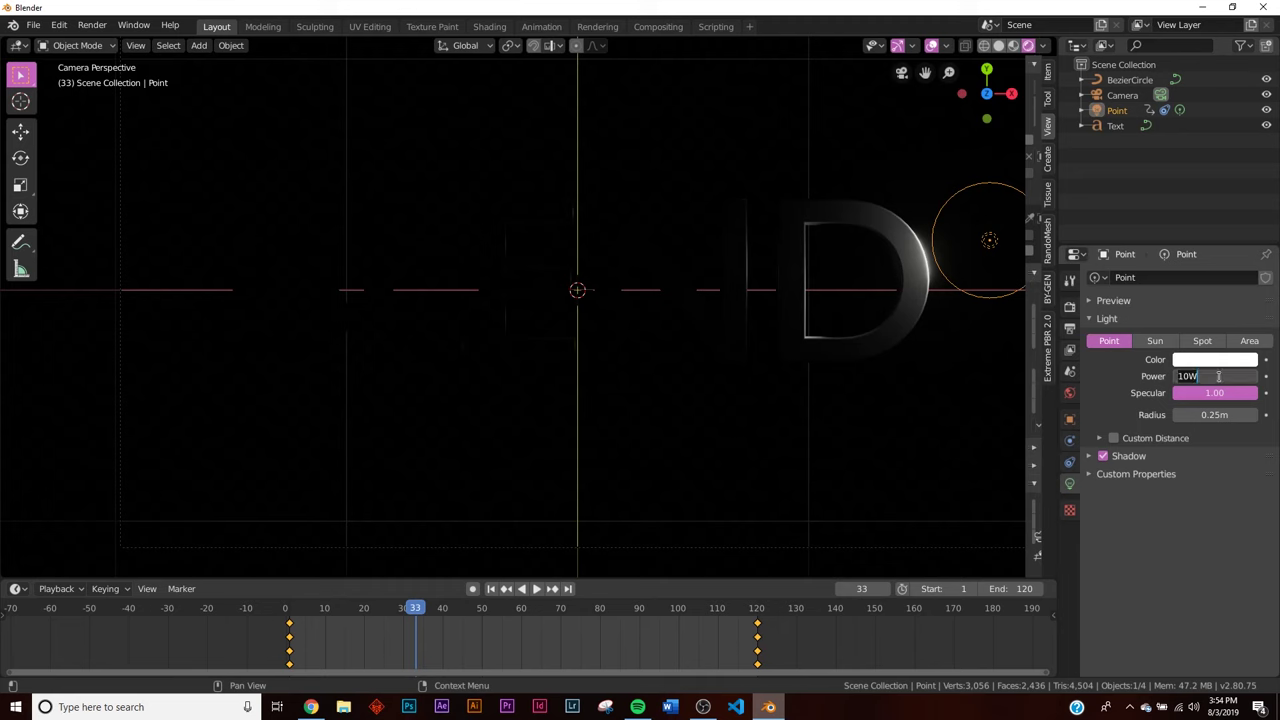
pyautogui.press('Return')
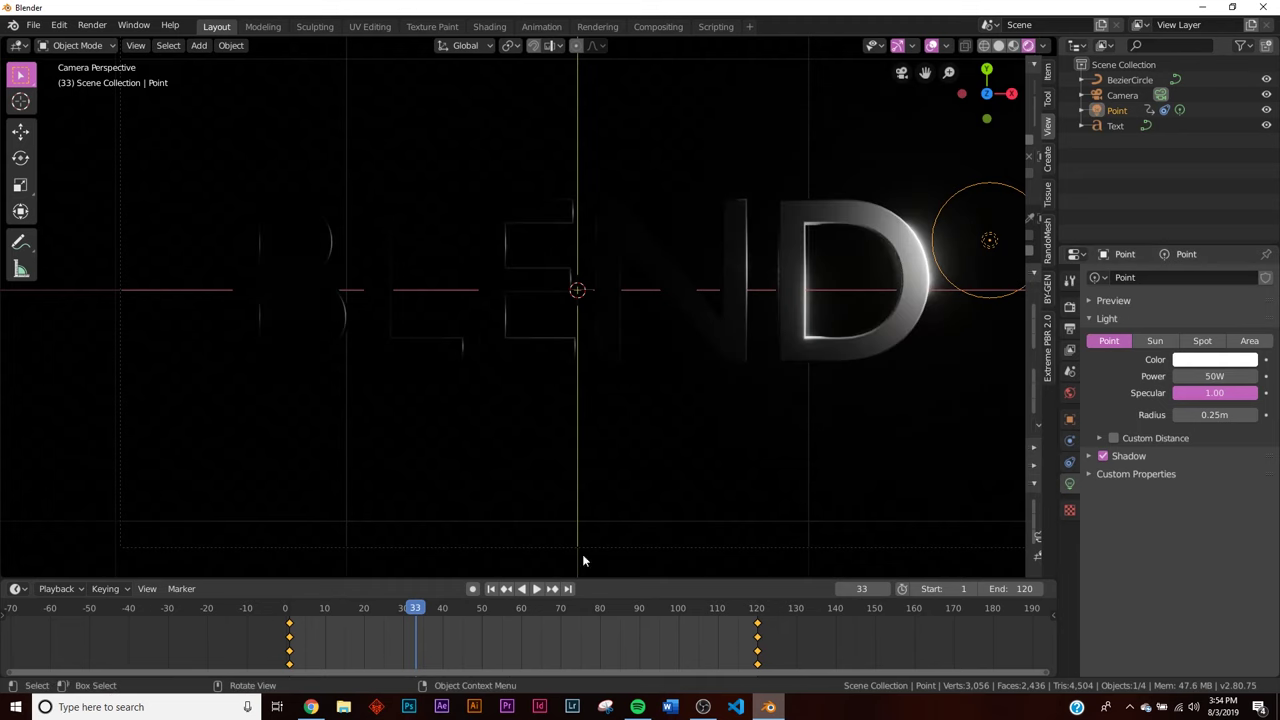
pyautogui.click(536, 588)
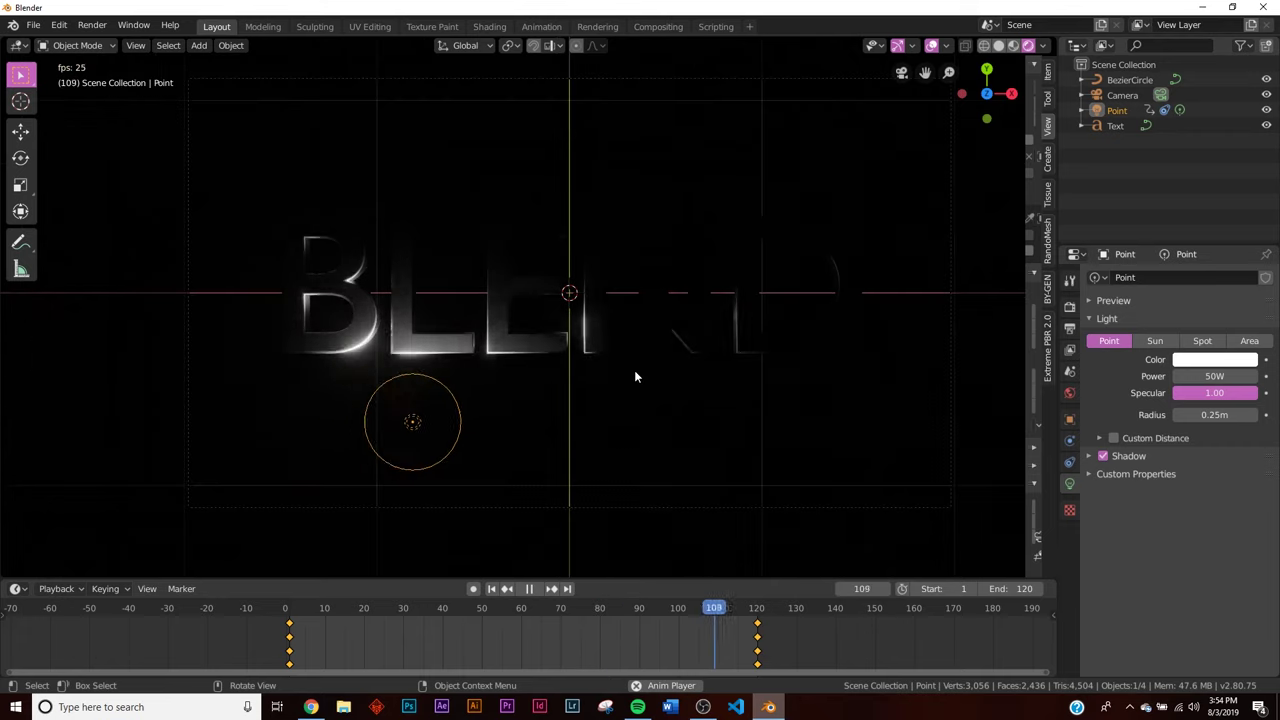
pyautogui.click(529, 588)
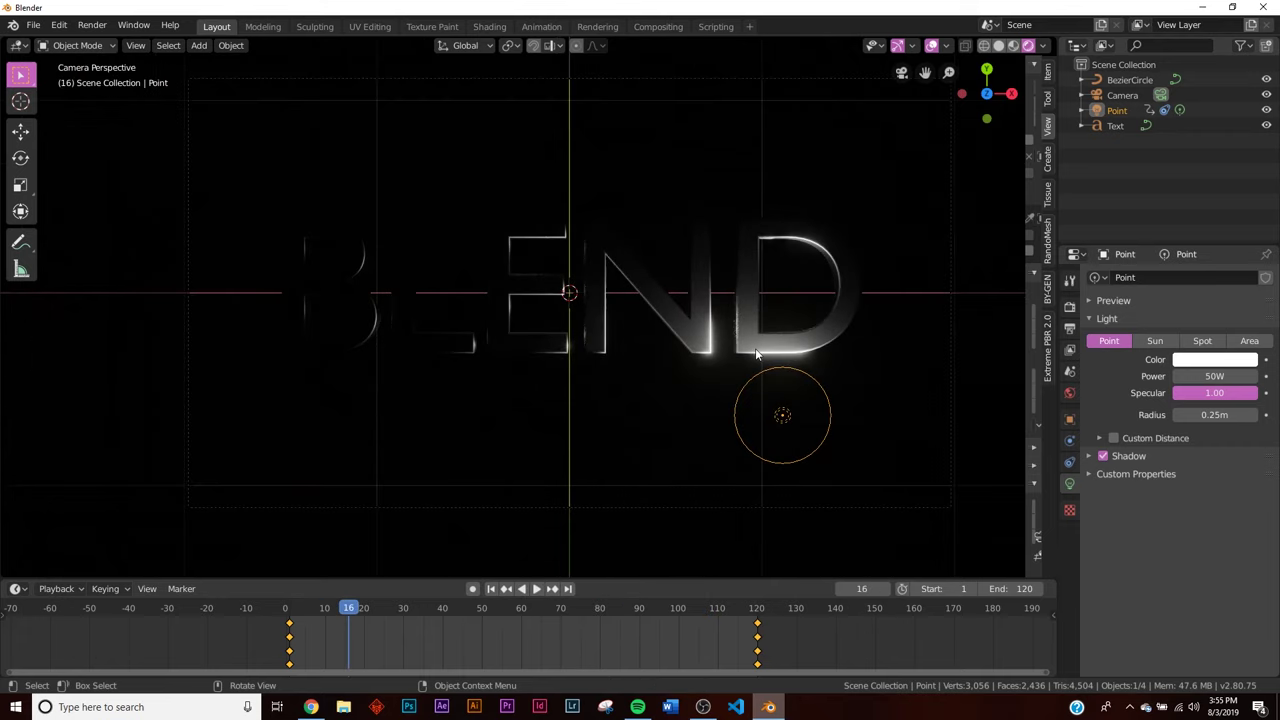
# - Lower the Bezier circle along Z beneath the BLEND text and scale it by 1.2
pyautogui.press('z')
pyautogui.click(924, 339)
pyautogui.moveTo(808, 400); pyautogui.dragTo(790, 308, button='middle')
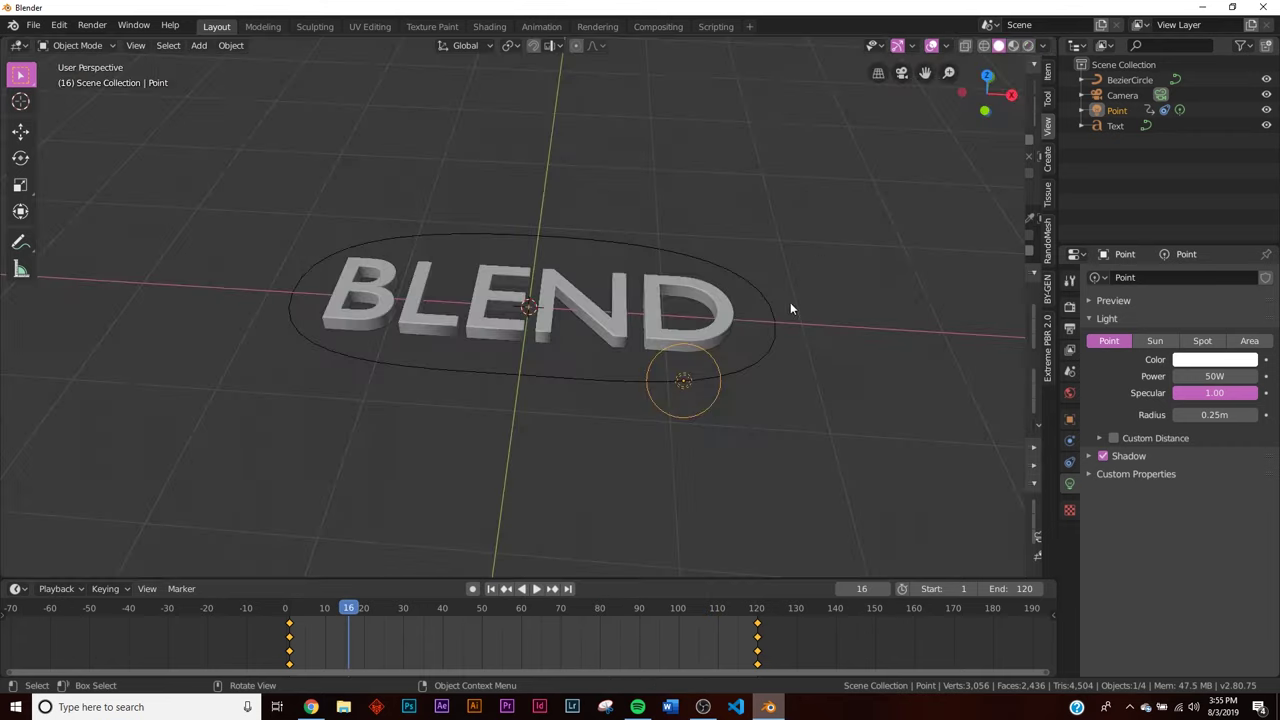
pyautogui.click(590, 378)
pyautogui.click(290, 212)
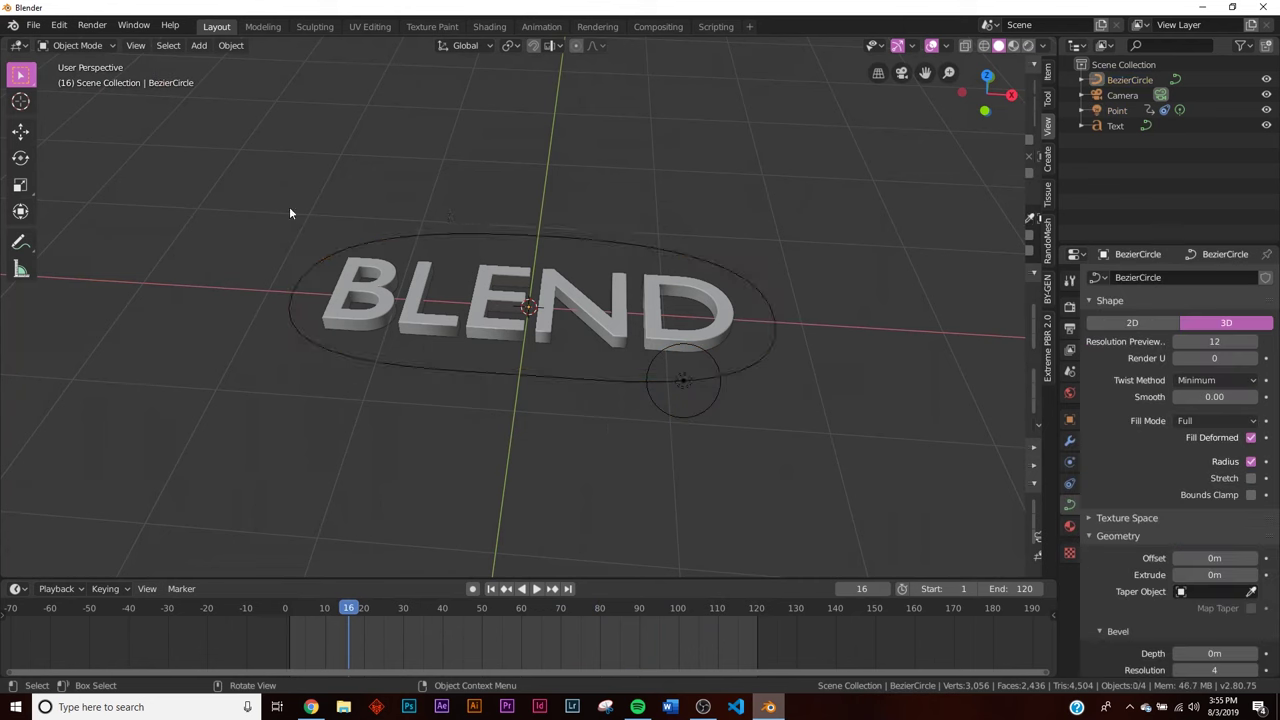
pyautogui.click(308, 347)
pyautogui.click(24, 134)
pyautogui.moveTo(532, 246); pyautogui.dragTo(637, 345)
pyautogui.write('s1.2')
pyautogui.press('Return')
# - Preview the light animation through the camera in rendered shading
pyautogui.press('KP_0')
pyautogui.press('z')
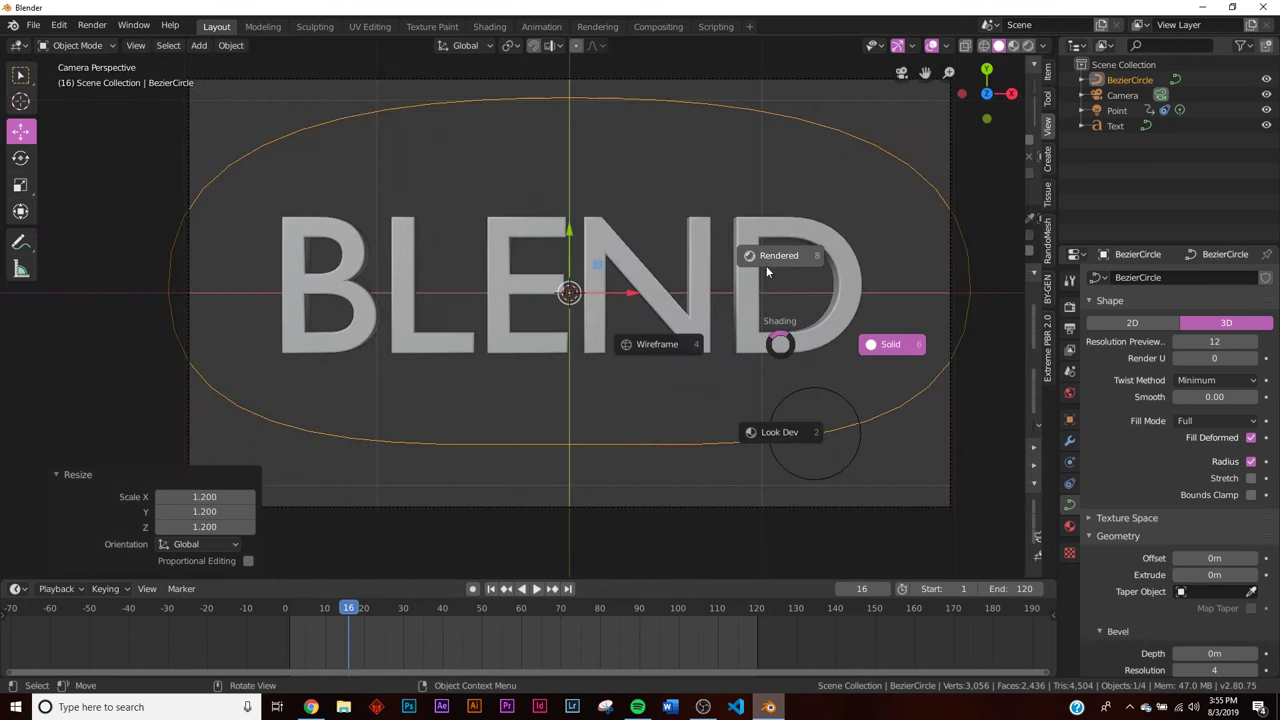
pyautogui.click(764, 262)
pyautogui.click(536, 589)
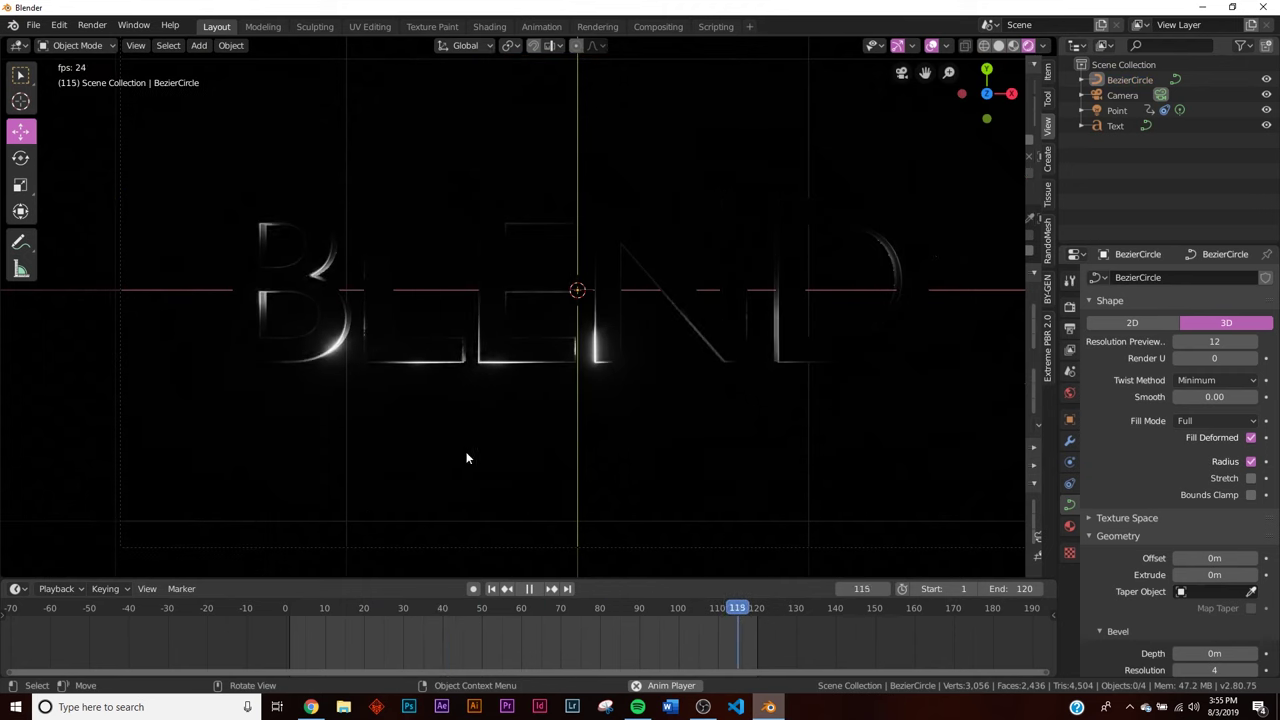
# - Change the point light's color to bright blue with hue 0.554 and saturation 1.000, and set its power to 100 W
pyautogui.click(1117, 110)
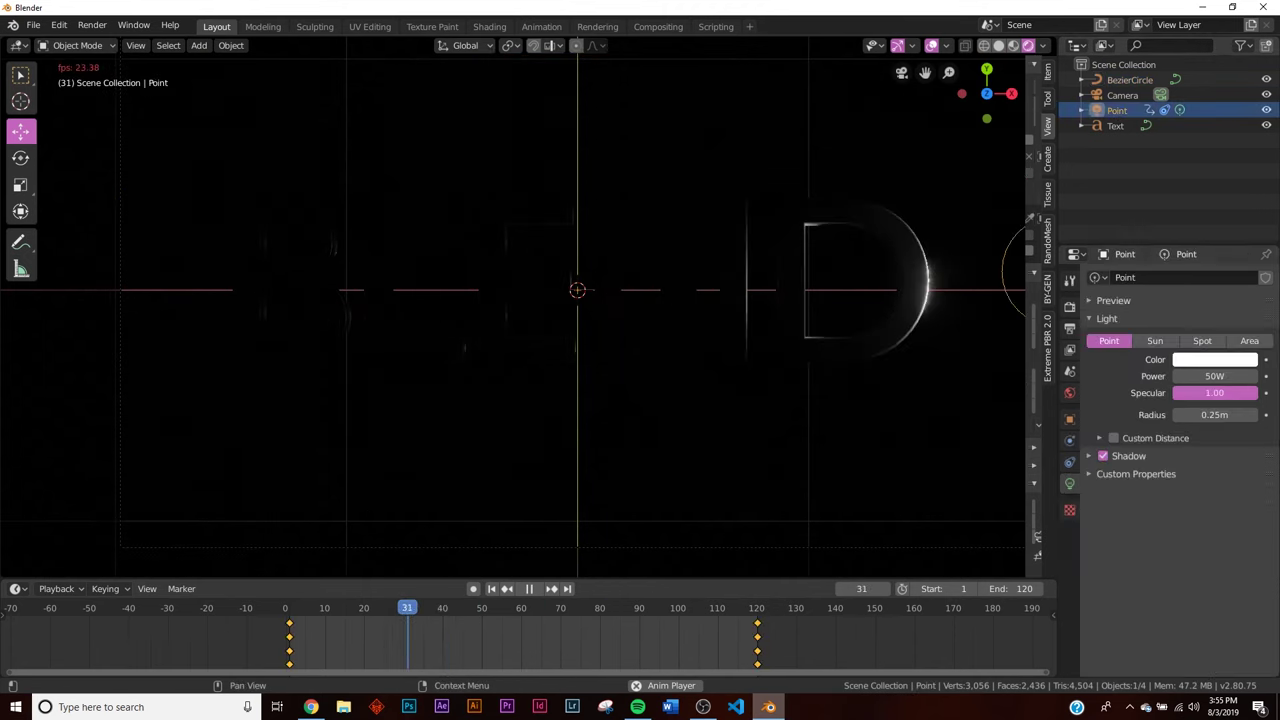
pyautogui.click(1214, 359)
pyautogui.click(1200, 162)
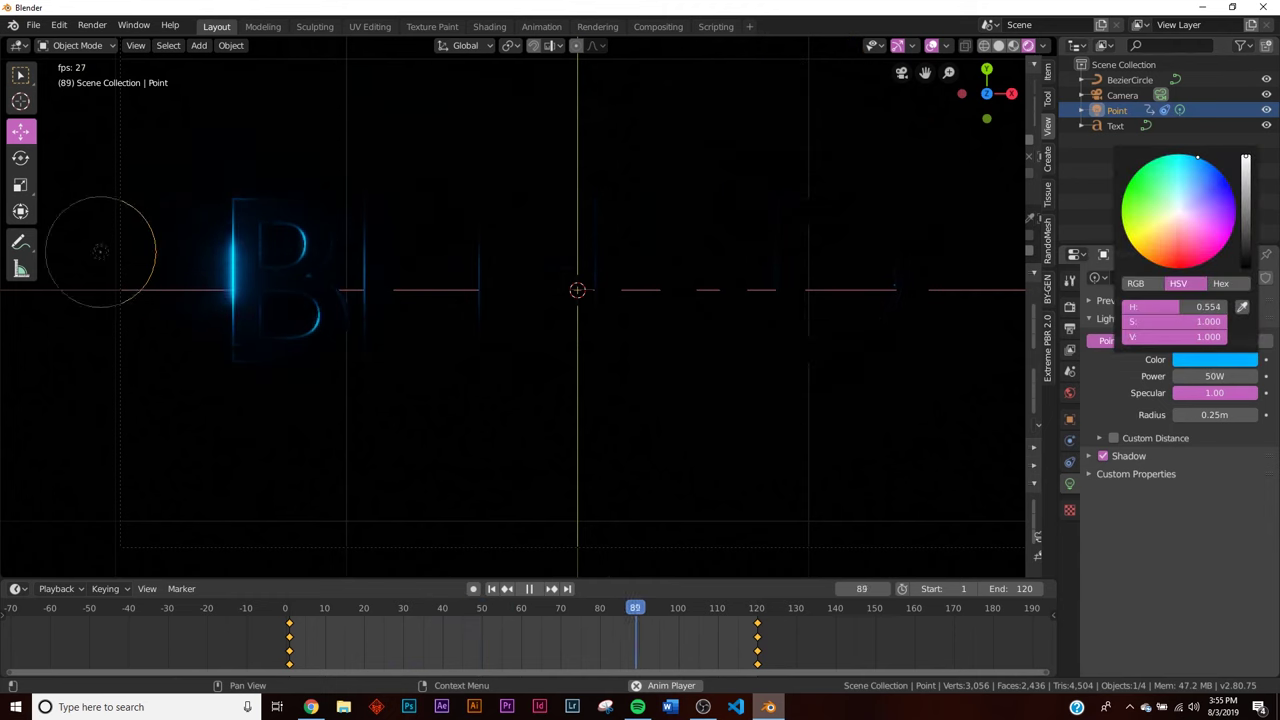
pyautogui.click(1200, 376)
pyautogui.write('100')
pyautogui.press('Return')
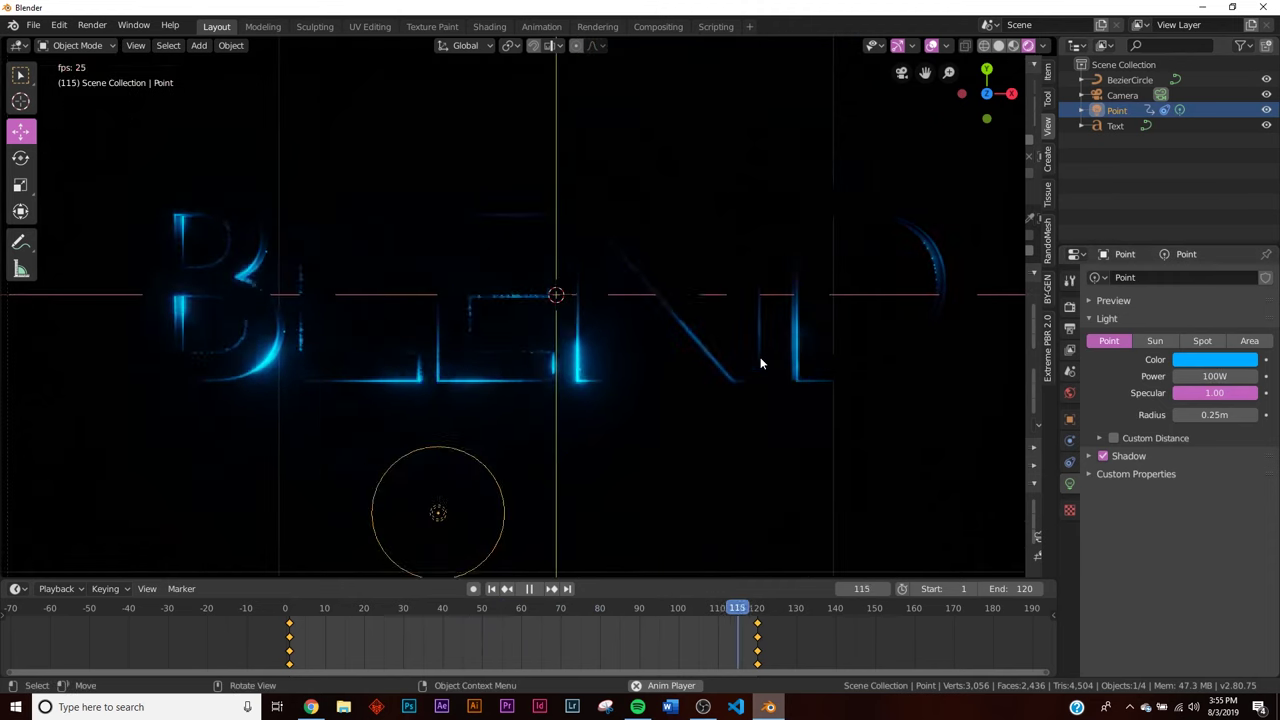
# - Hide the viewport overlays and set the BLEND text material's roughness to about 0.456
pyautogui.click(764, 332)
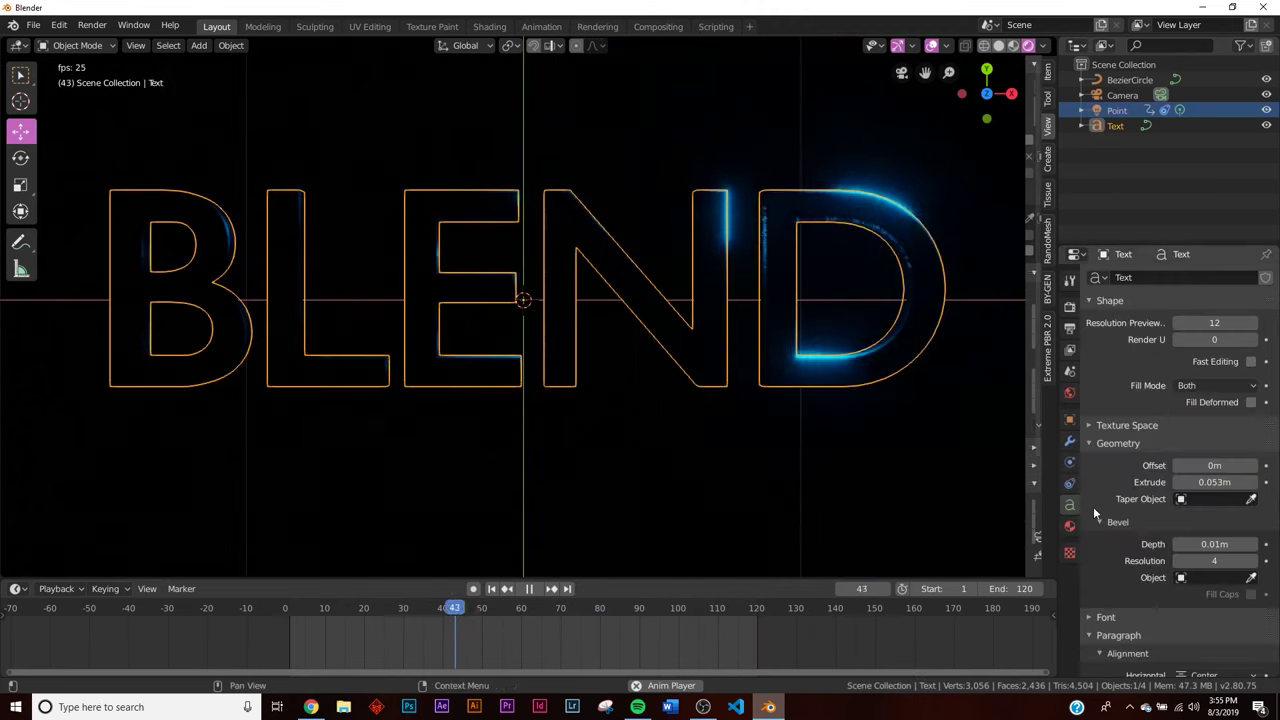
pyautogui.click(931, 45)
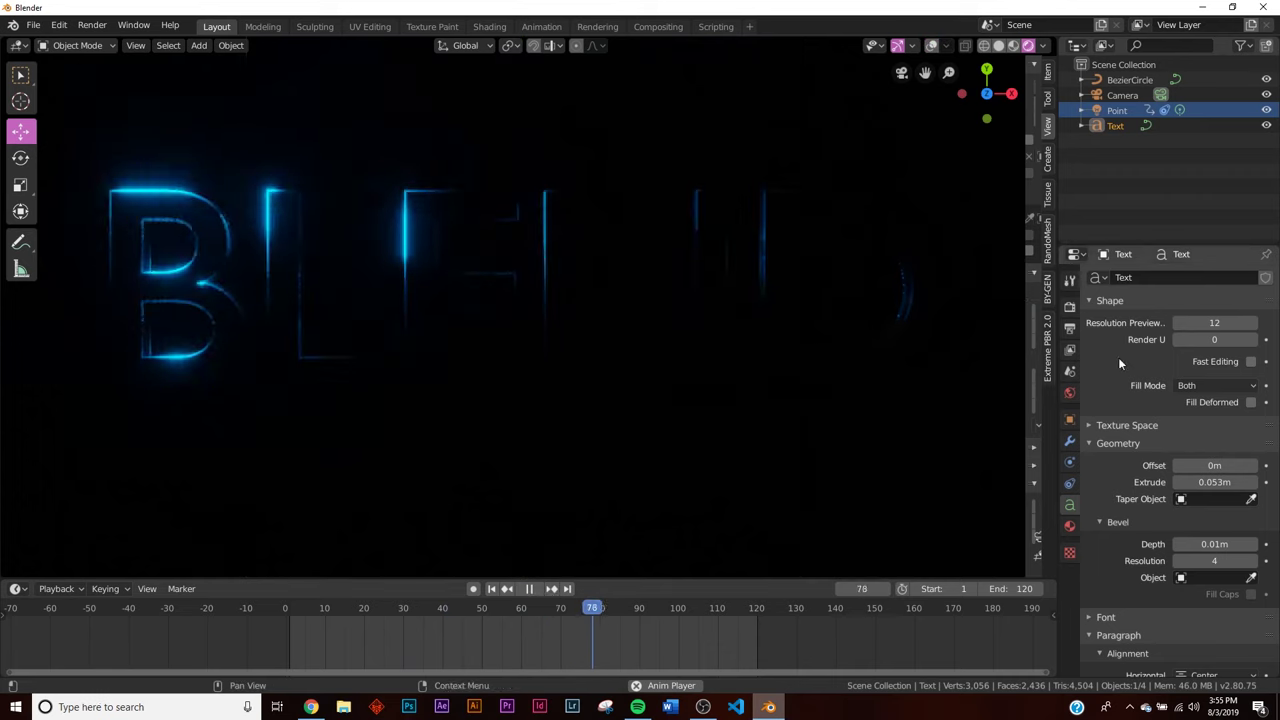
pyautogui.click(1069, 526)
pyautogui.moveTo(1222, 653); pyautogui.dragTo(1204, 653)
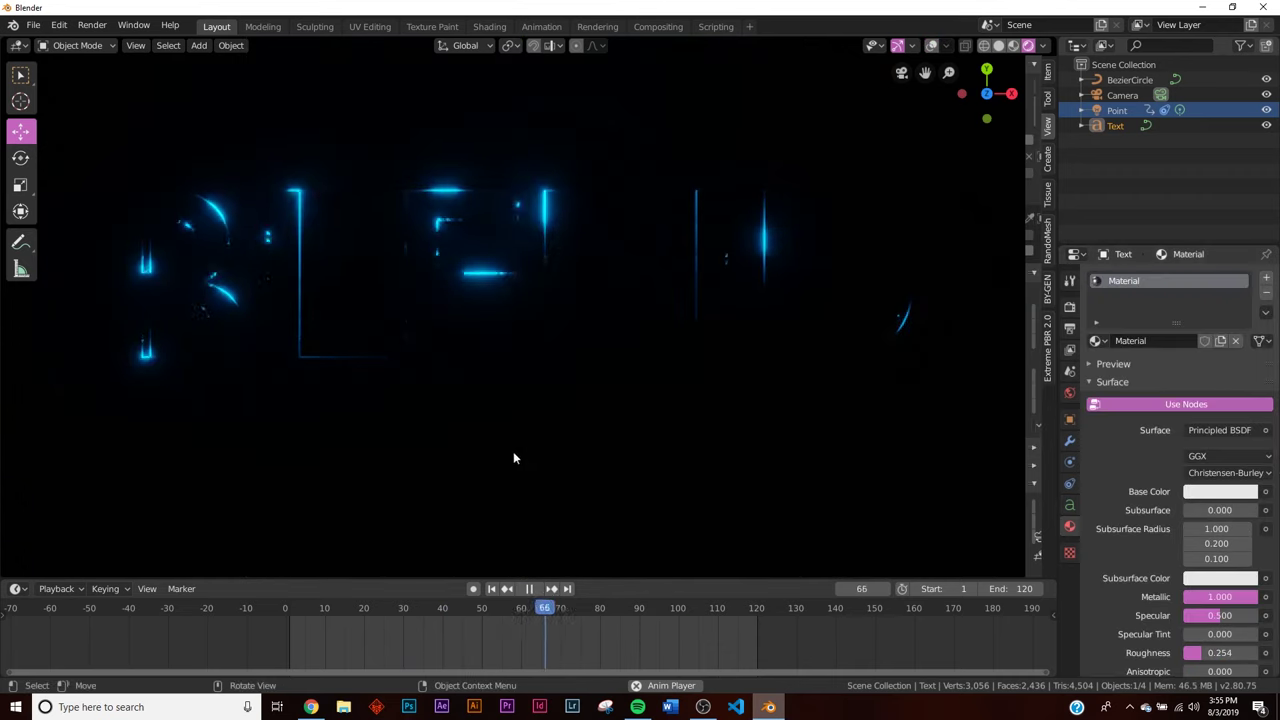
pyautogui.moveTo(1216, 655); pyautogui.dragTo(1231, 655)
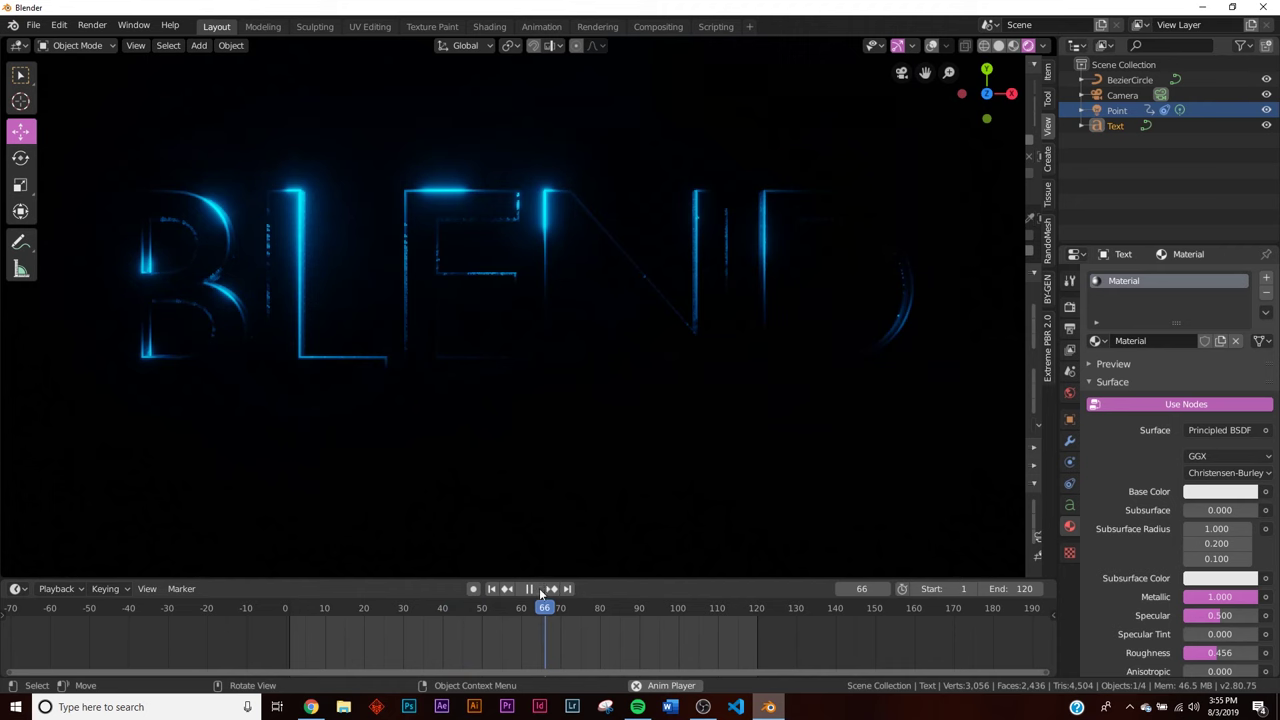
# - Stop the playback, switch to the Shading workspace, and view the text at an angle in Look Dev shading
pyautogui.press('space')
pyautogui.press('z')
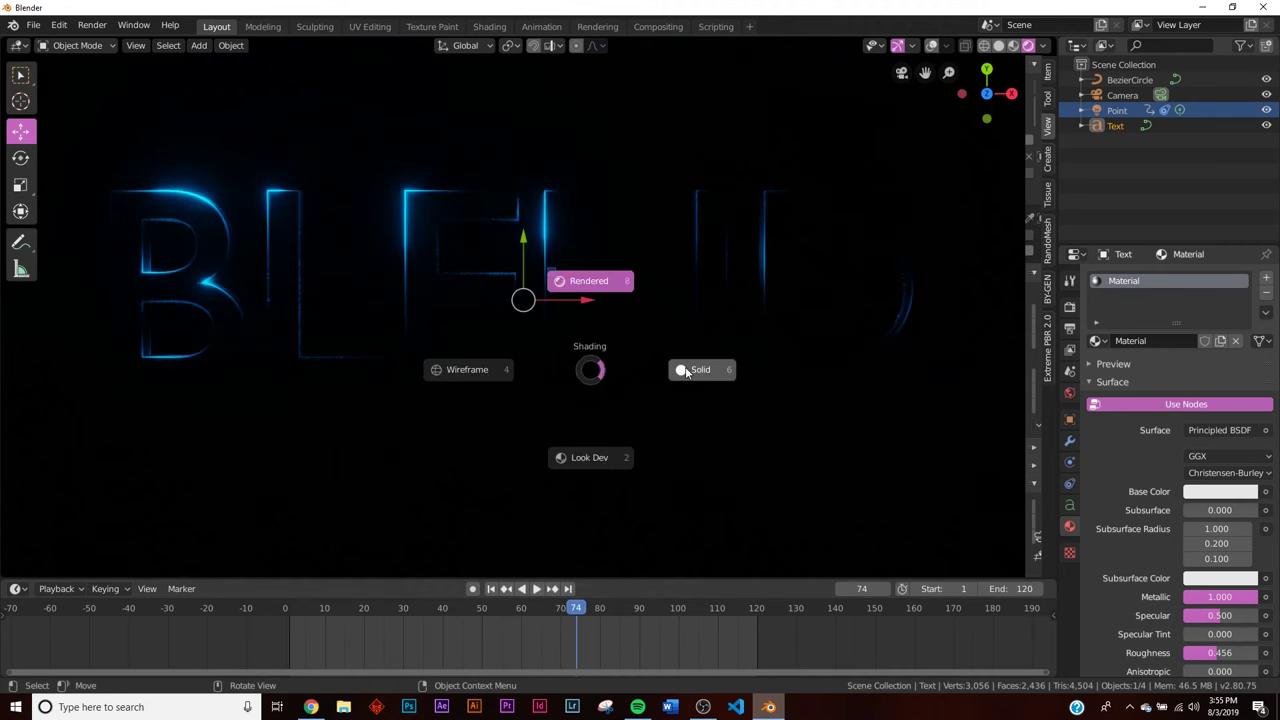
pyautogui.click(685, 371)
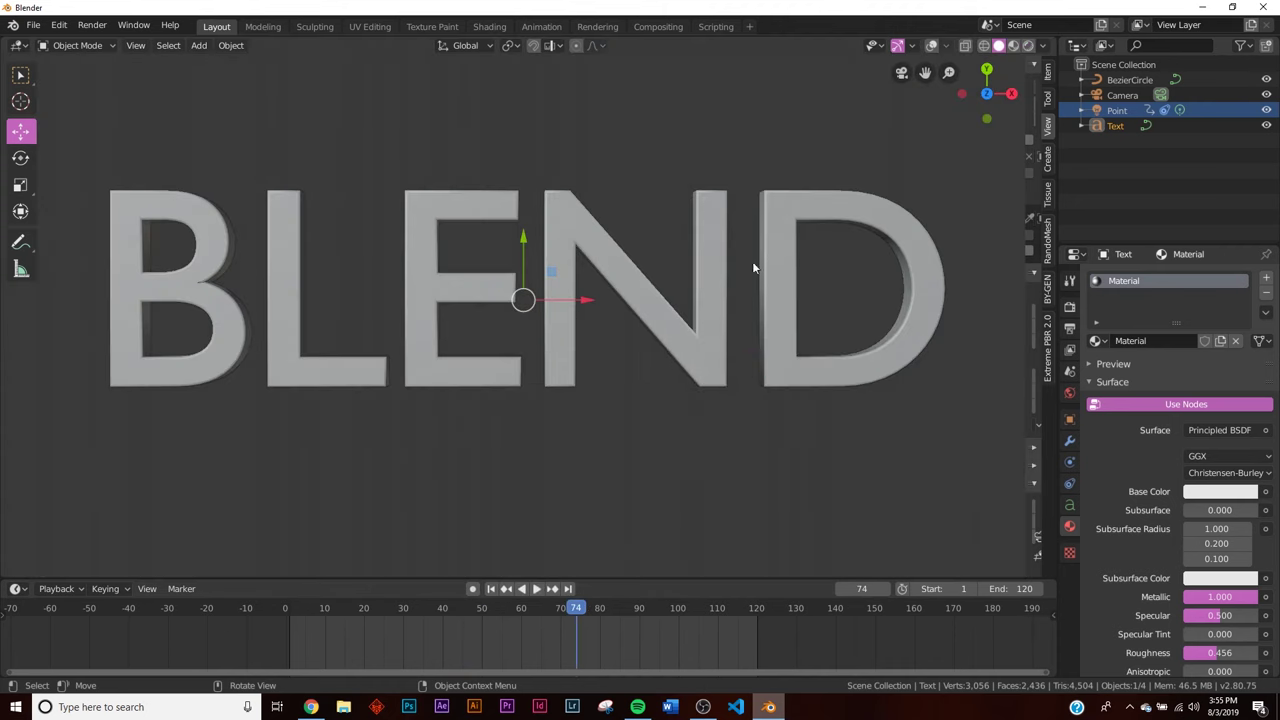
pyautogui.click(498, 31)
pyautogui.press('KP_0')
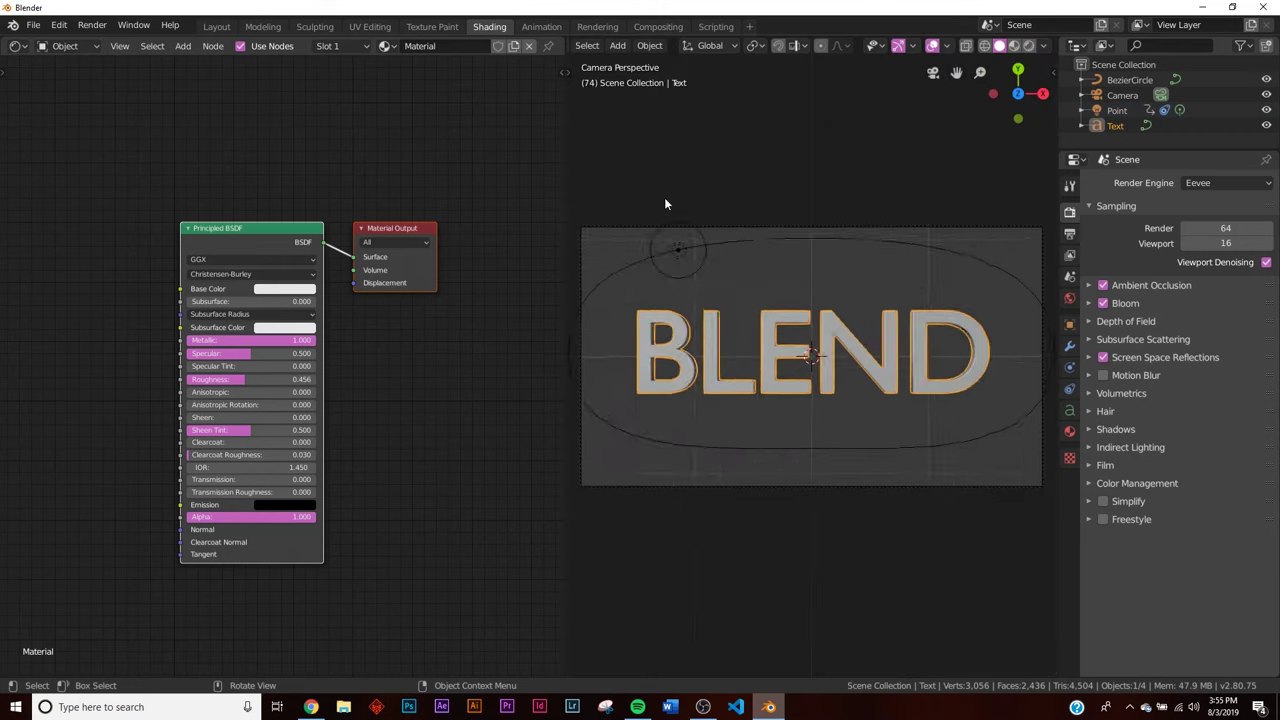
pyautogui.press('z')
pyautogui.click(700, 326)
pyautogui.moveTo(700, 326); pyautogui.dragTo(871, 315, button='middle')
pyautogui.moveTo(880, 165); pyautogui.dragTo(778, 163, button='middle')
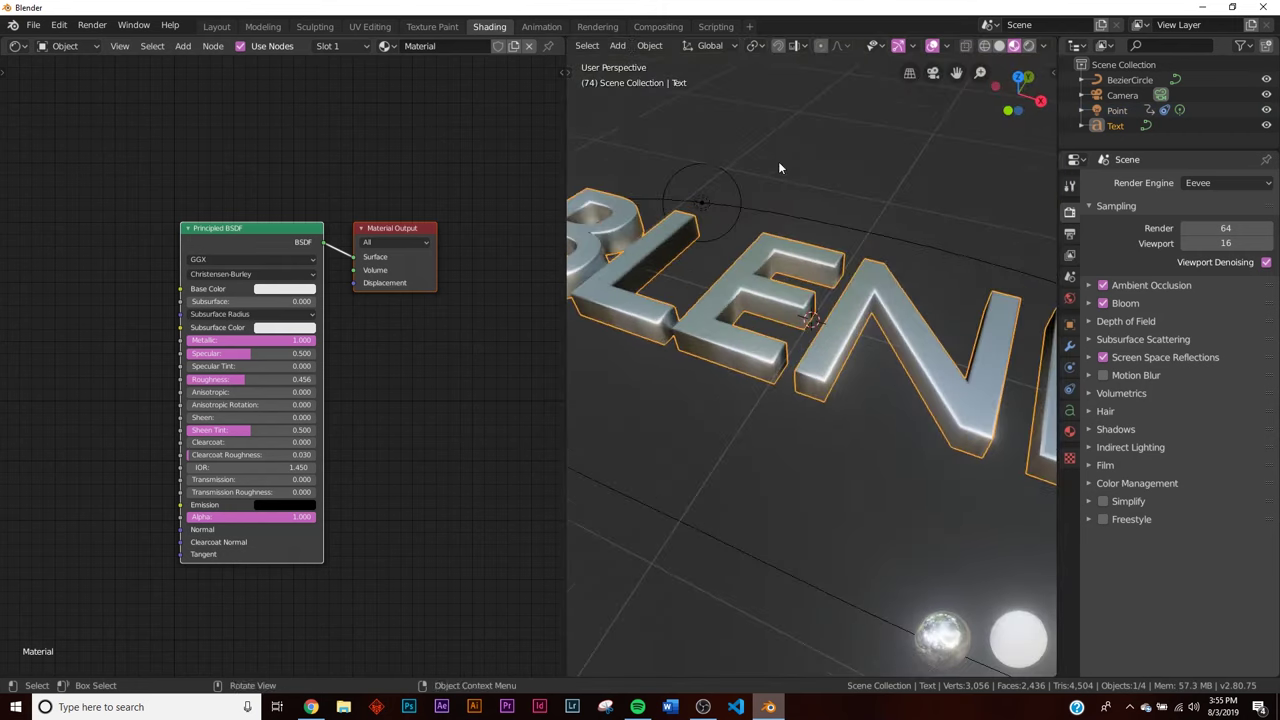
# - Add a ColorRamp node and connect its Color output to the Principled BSDF's Roughness input
pyautogui.moveTo(196, 325); pyautogui.dragTo(320, 283, button='middle')
pyautogui.scroll(5, 250, 282)
pyautogui.hotkey('shift', 'a')
pyautogui.click(203, 255)
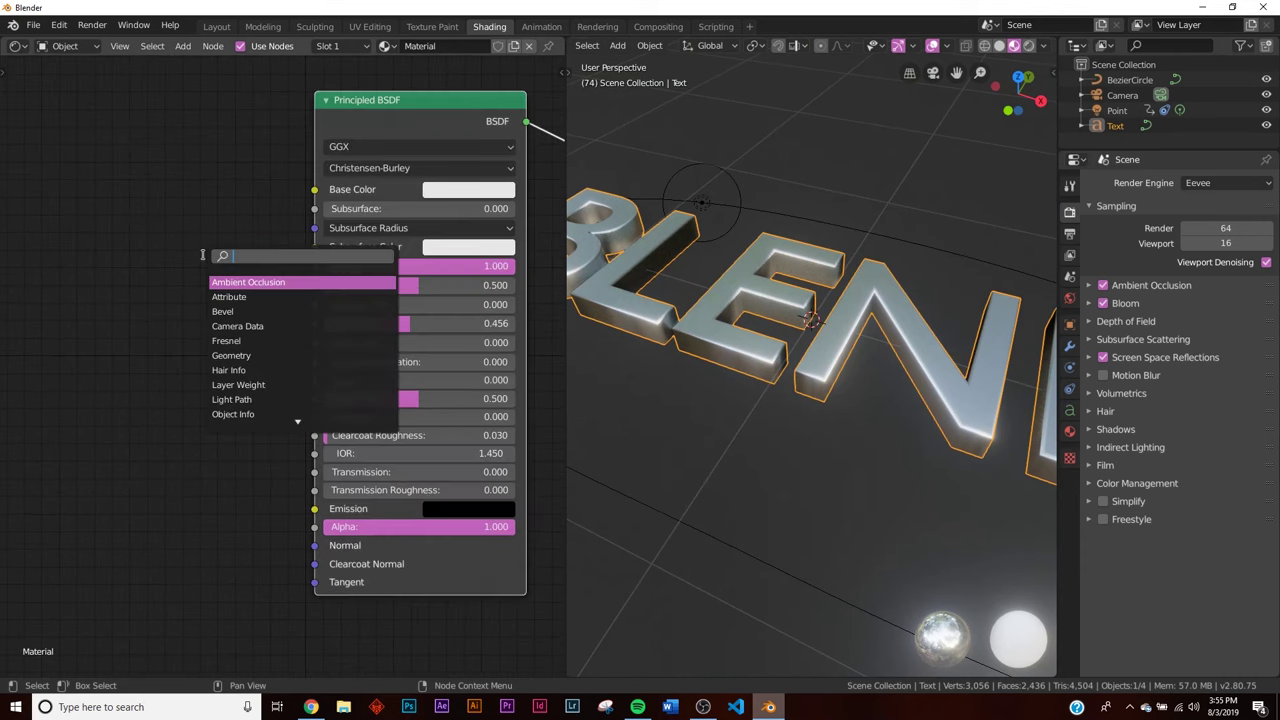
pyautogui.press('Return')
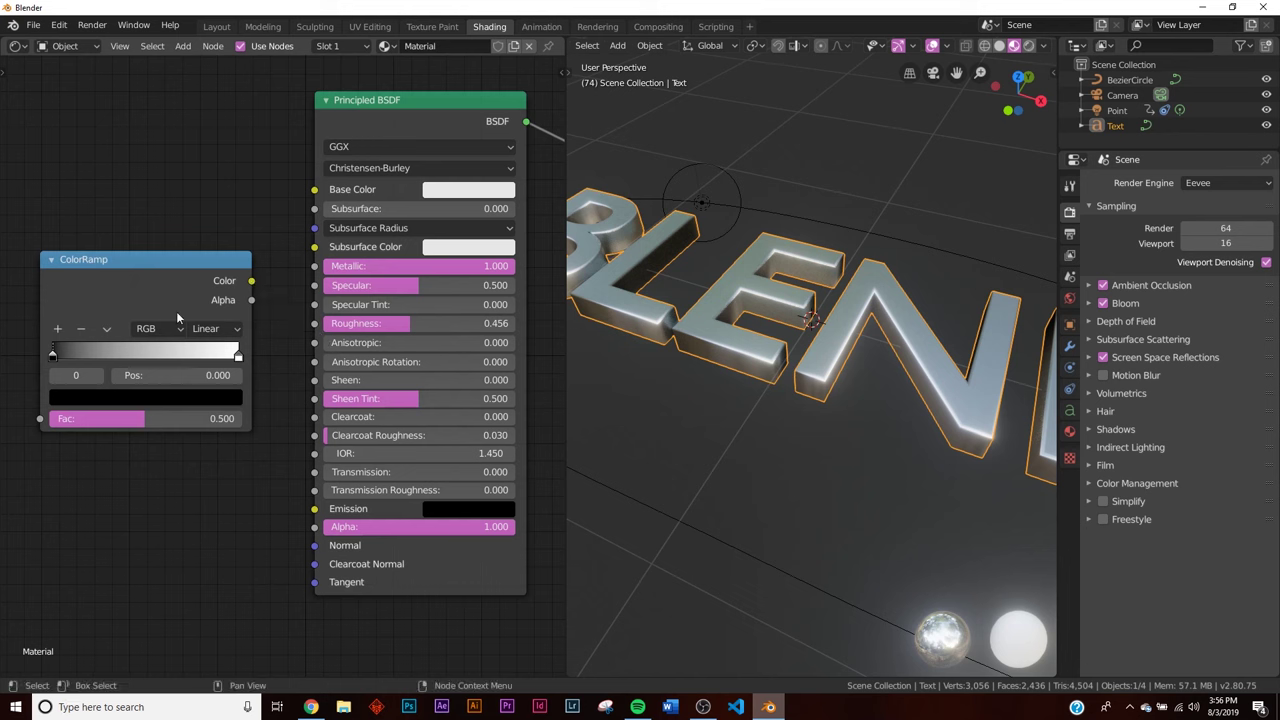
pyautogui.moveTo(315, 326); pyautogui.dragTo(315, 324)
# - Add a Noise Texture node and connect its Color output to the ColorRamp's Fac input
pyautogui.moveTo(153, 355); pyautogui.dragTo(309, 336, button='middle')
pyautogui.hotkey('shift', 'a')
pyautogui.hotkey('shift', 'a')
pyautogui.click(88, 288)
pyautogui.write('noi')
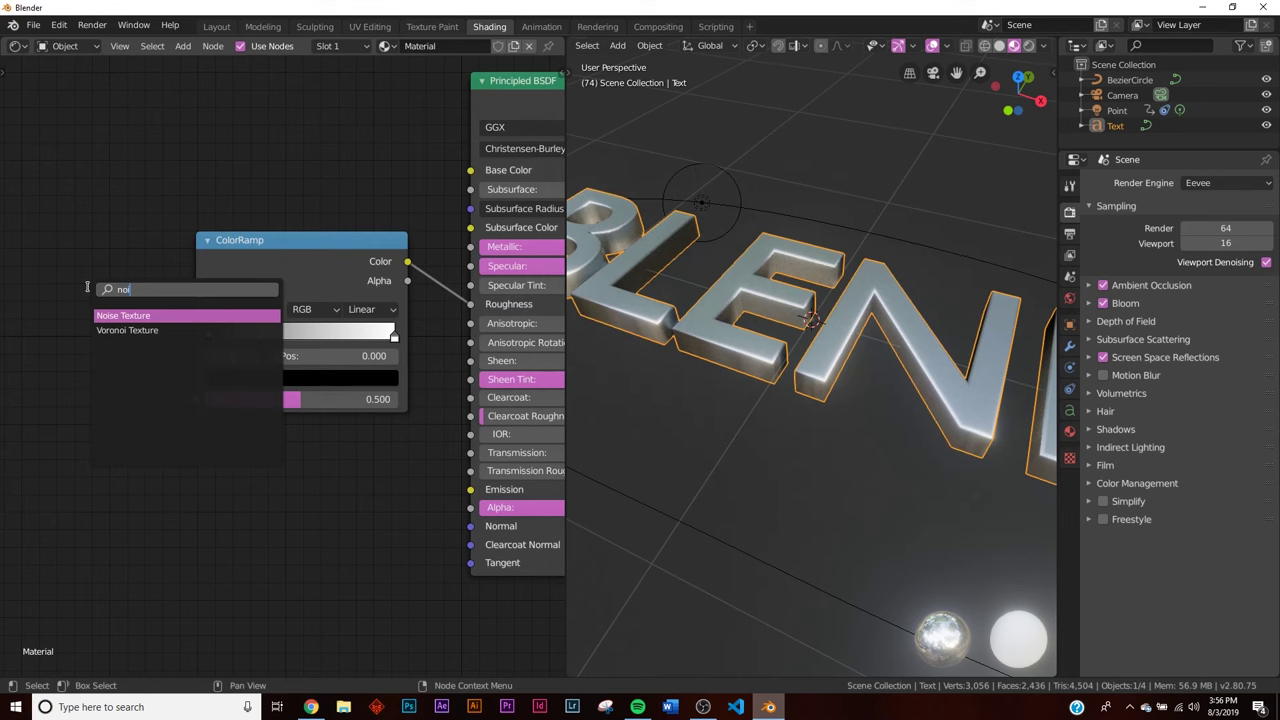
pyautogui.press('Return')
pyautogui.click(543, 336)
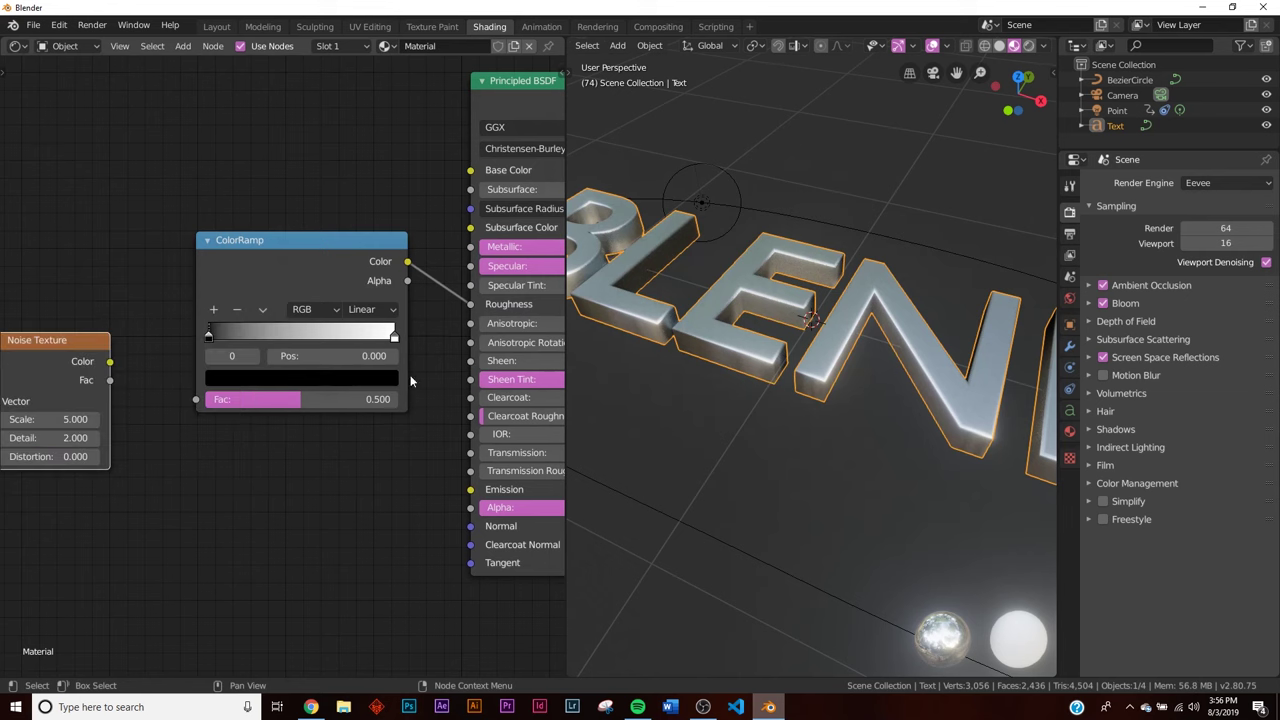
pyautogui.moveTo(187, 404); pyautogui.dragTo(195, 399)
# - Add a Mapping node and connect its Vector output to the Noise Texture's Vector input
pyautogui.moveTo(195, 399); pyautogui.dragTo(465, 356, button='middle')
pyautogui.hotkey('shift', 'a')
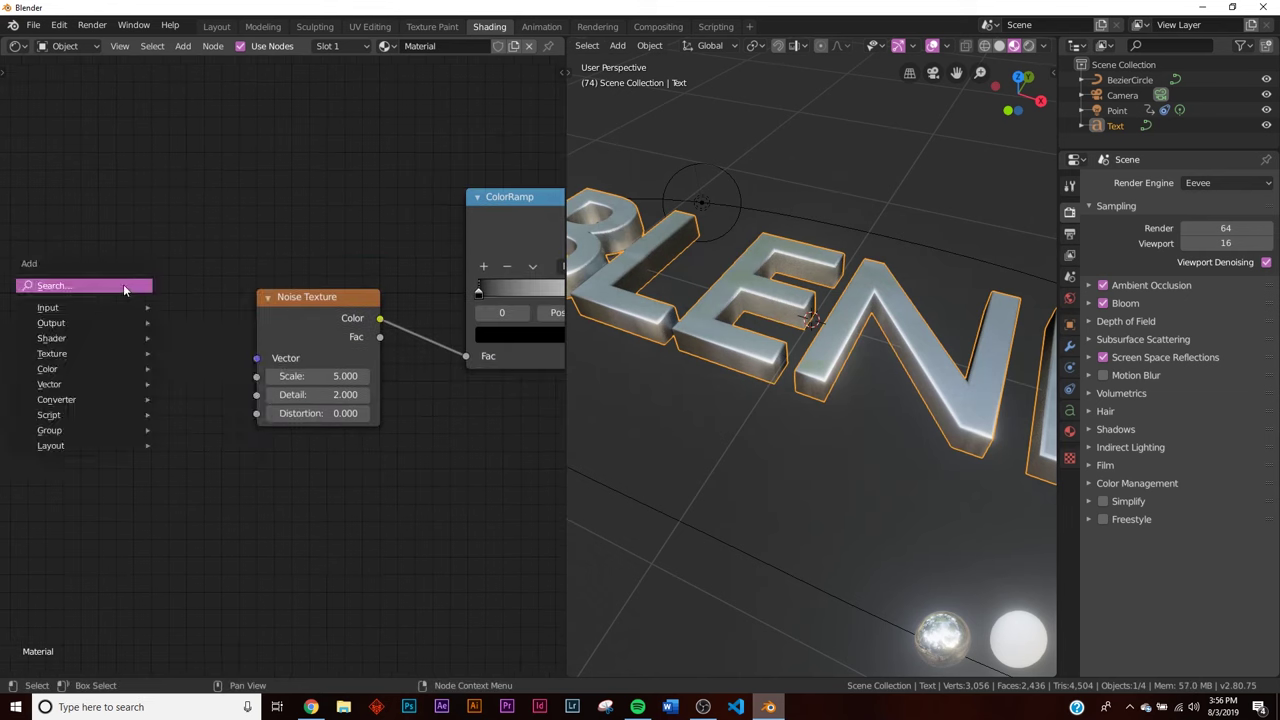
pyautogui.click(123, 284)
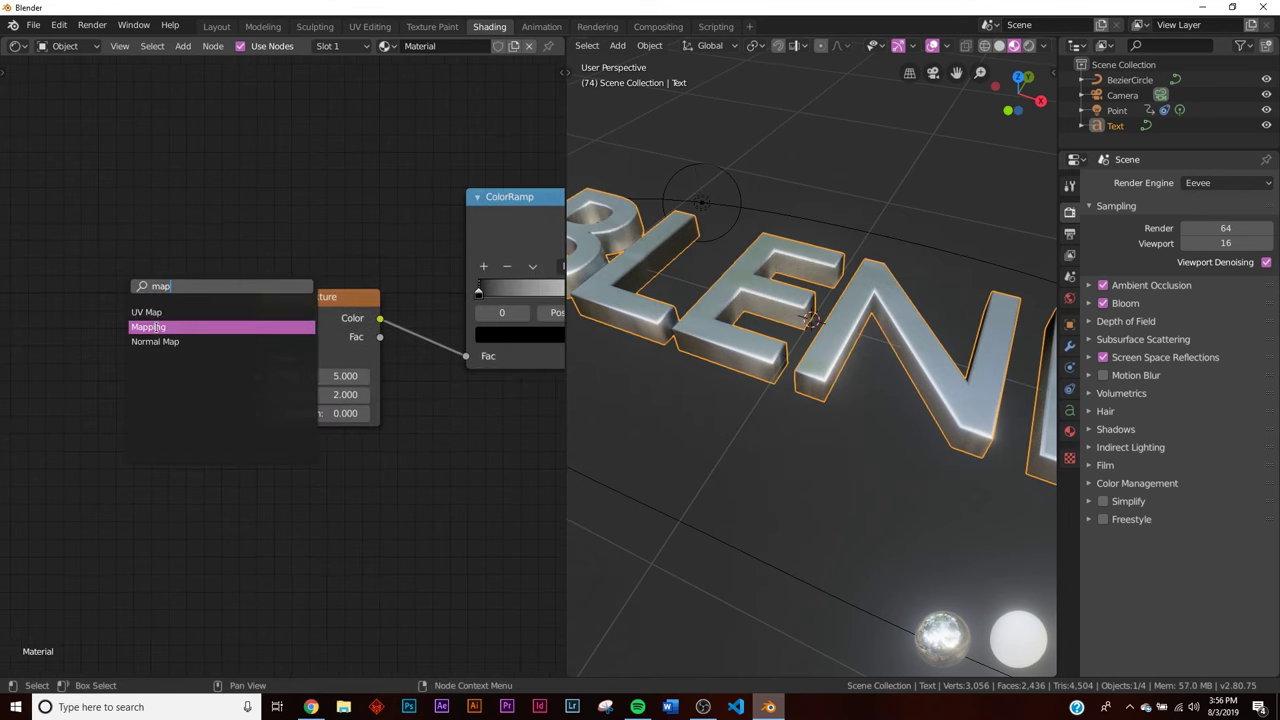
pyautogui.click(149, 327)
pyautogui.click(233, 367)
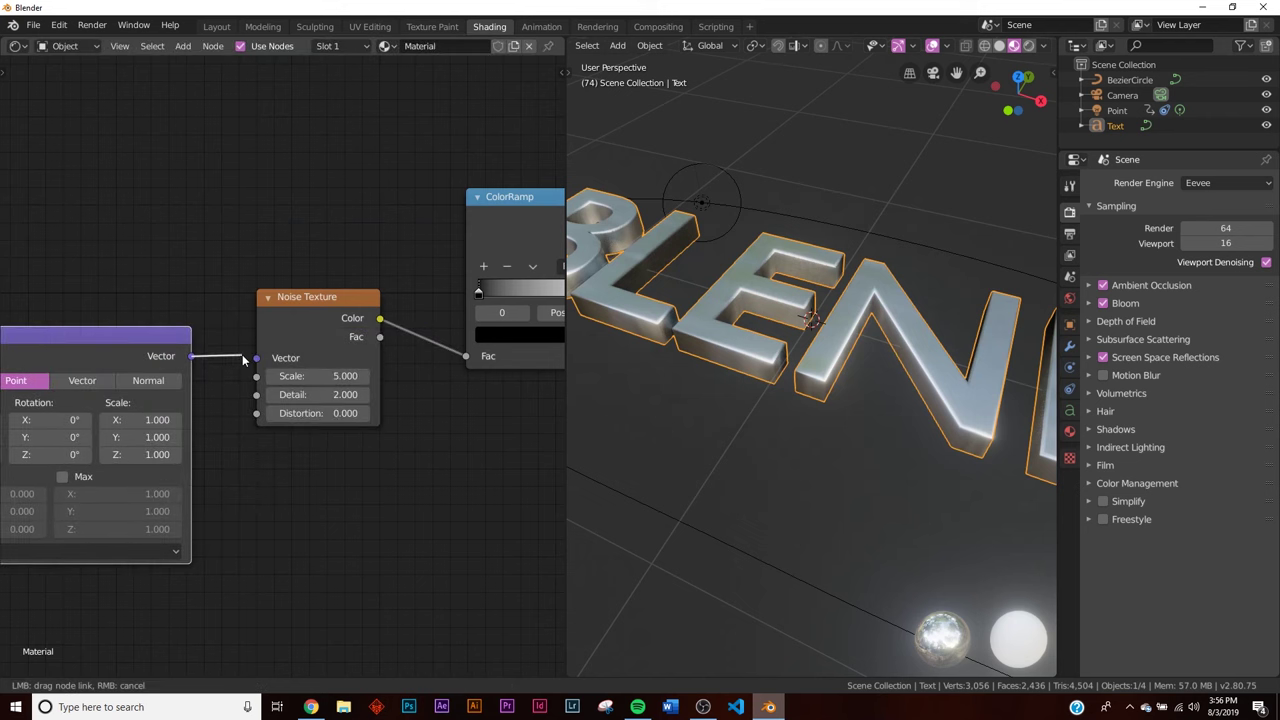
pyautogui.moveTo(242, 360); pyautogui.dragTo(256, 358)
pyautogui.moveTo(162, 364); pyautogui.dragTo(258, 293, button='middle')
pyautogui.hotkey('shift', 'a')
pyautogui.click(86, 223)
pyautogui.write('tex')
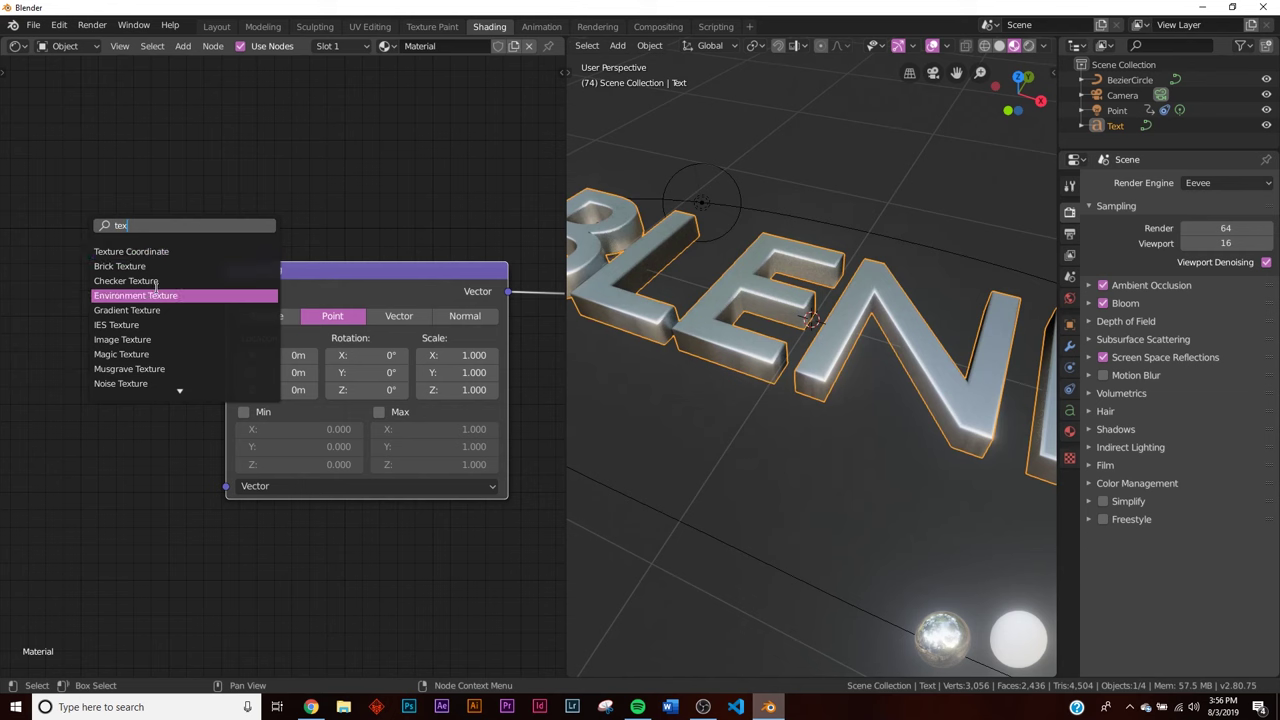
pyautogui.click(150, 295)
pyautogui.press('Escape')
# - Add a Texture Coordinate node and connect its Object output to the Mapping node's Vector input
pyautogui.hotkey('shift', 'a')
pyautogui.click(44, 268)
pyautogui.write('tex')
pyautogui.click(78, 291)
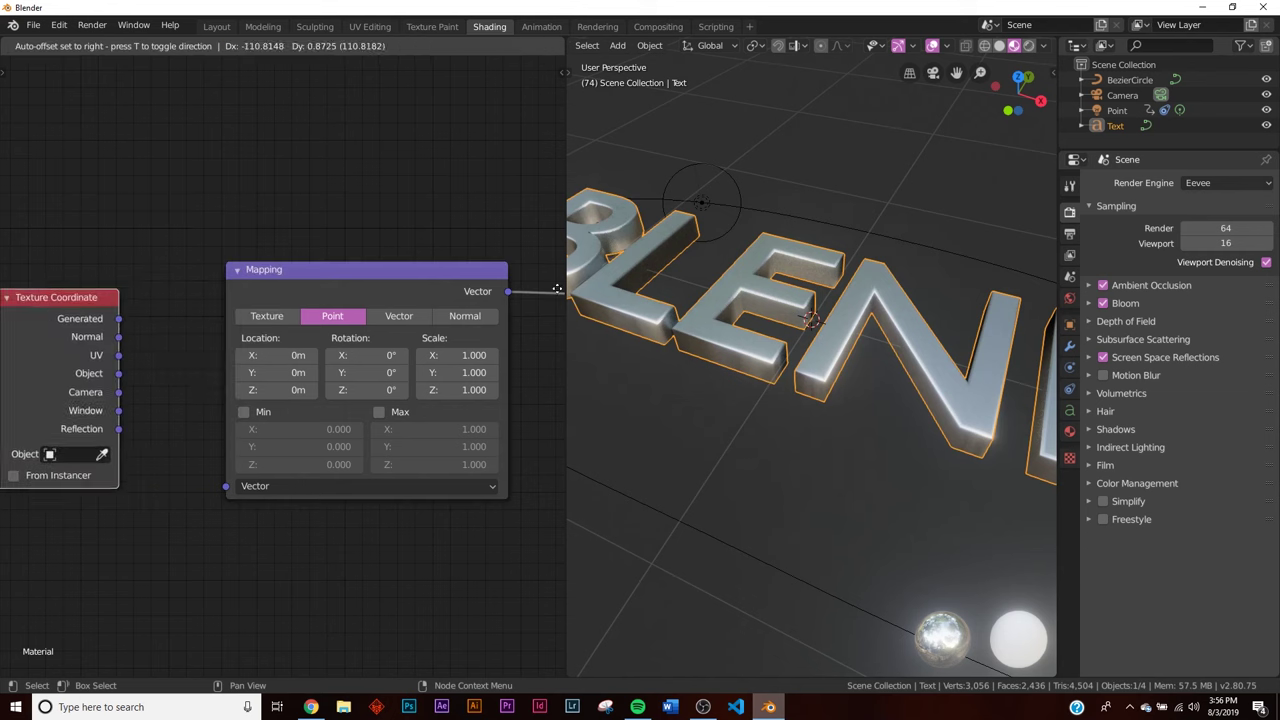
pyautogui.click(142, 403)
pyautogui.scroll(-4, 776, 347)
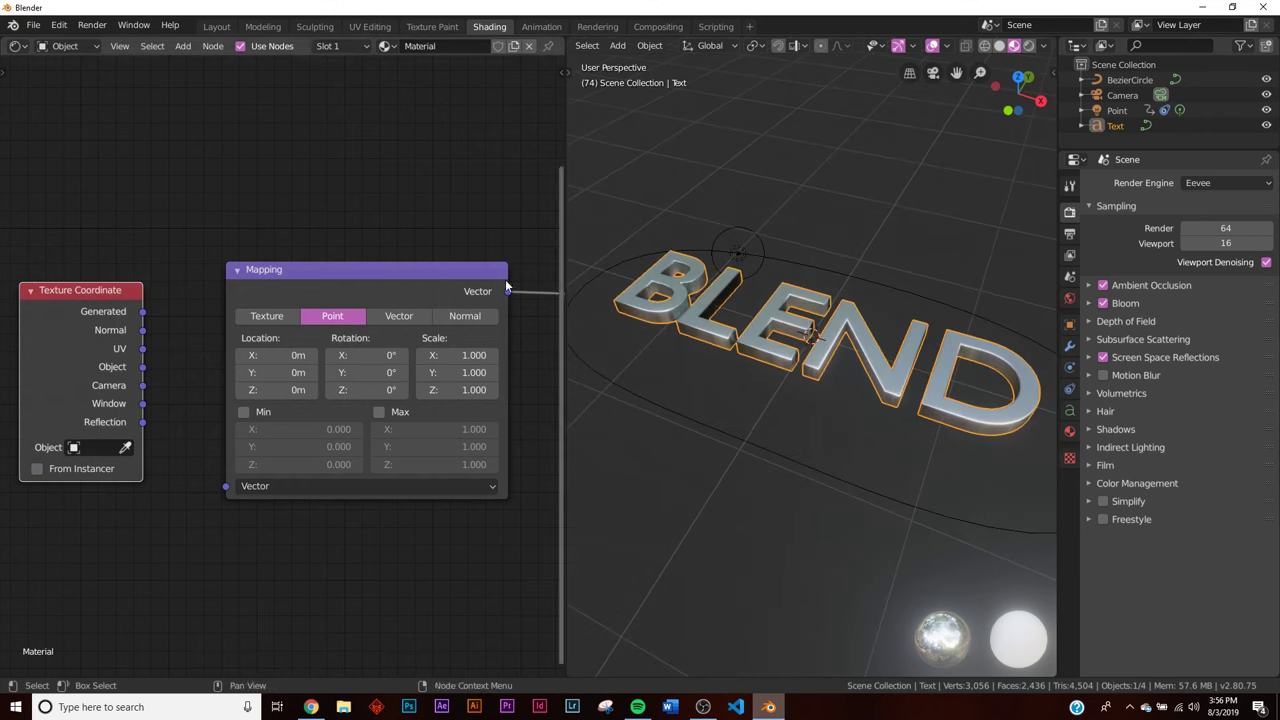
pyautogui.moveTo(941, 386); pyautogui.dragTo(1003, 313, button='middle')
pyautogui.scroll(3, 930, 300)
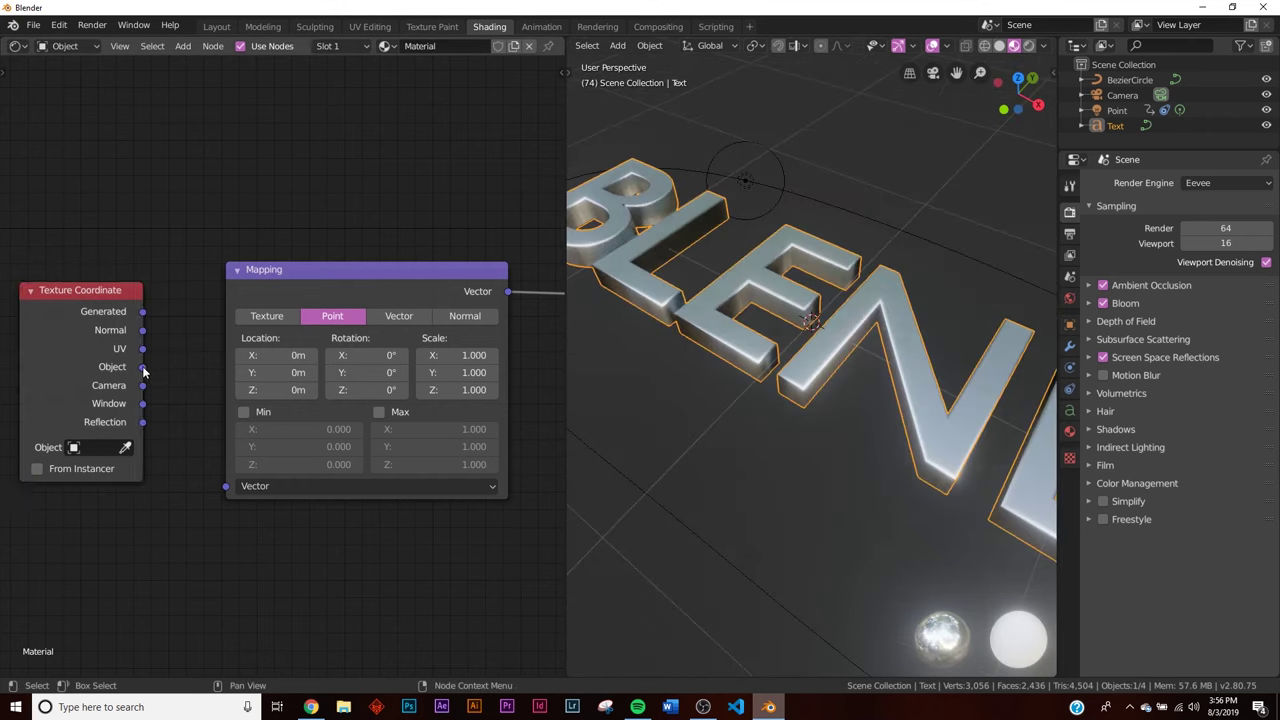
pyautogui.moveTo(216, 489); pyautogui.dragTo(224, 487)
# - Move the ColorRamp's black stop to about position 0.346 and preview the animation from the camera view
pyautogui.moveTo(309, 389); pyautogui.dragTo(103, 329, button='middle')
pyautogui.scroll(-4, 103, 329)
pyautogui.moveTo(378, 282); pyautogui.dragTo(314, 346, button='middle')
pyautogui.scroll(5, 371, 296)
pyautogui.scroll(1, 401, 304)
pyautogui.scroll(3, 748, 320)
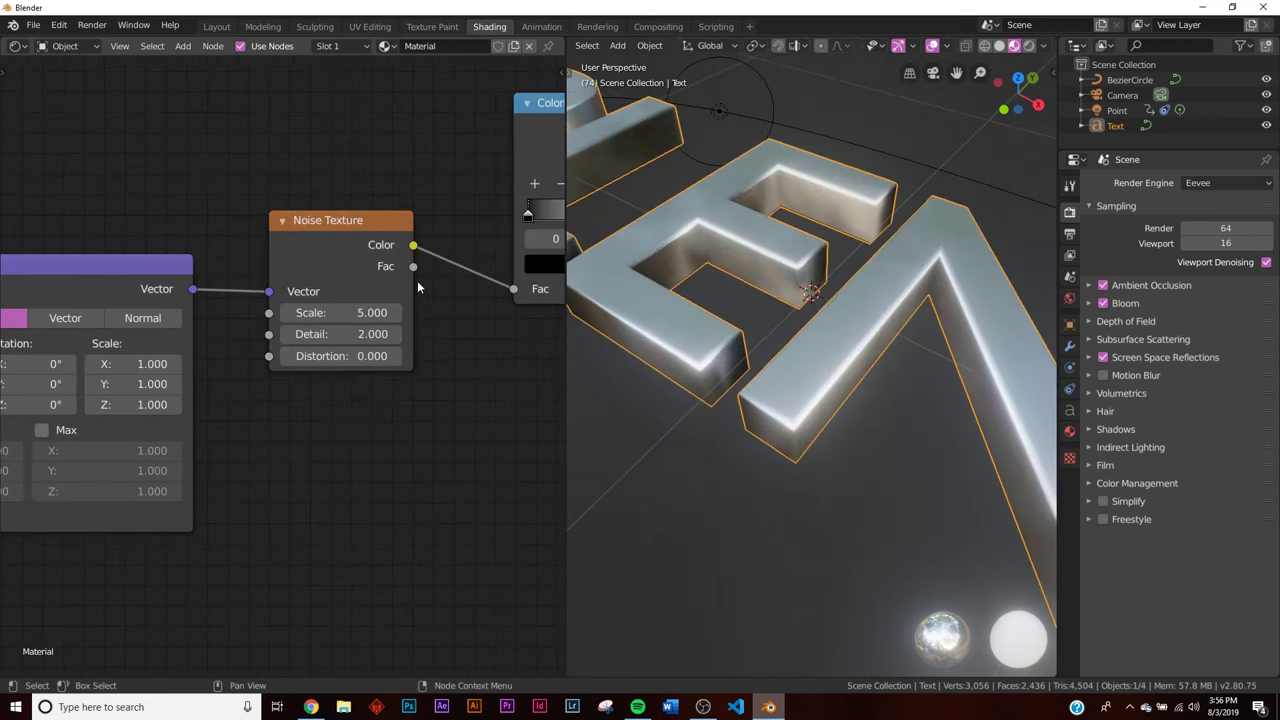
pyautogui.moveTo(434, 273); pyautogui.dragTo(275, 318, button='middle')
pyautogui.moveTo(385, 261); pyautogui.dragTo(453, 259)
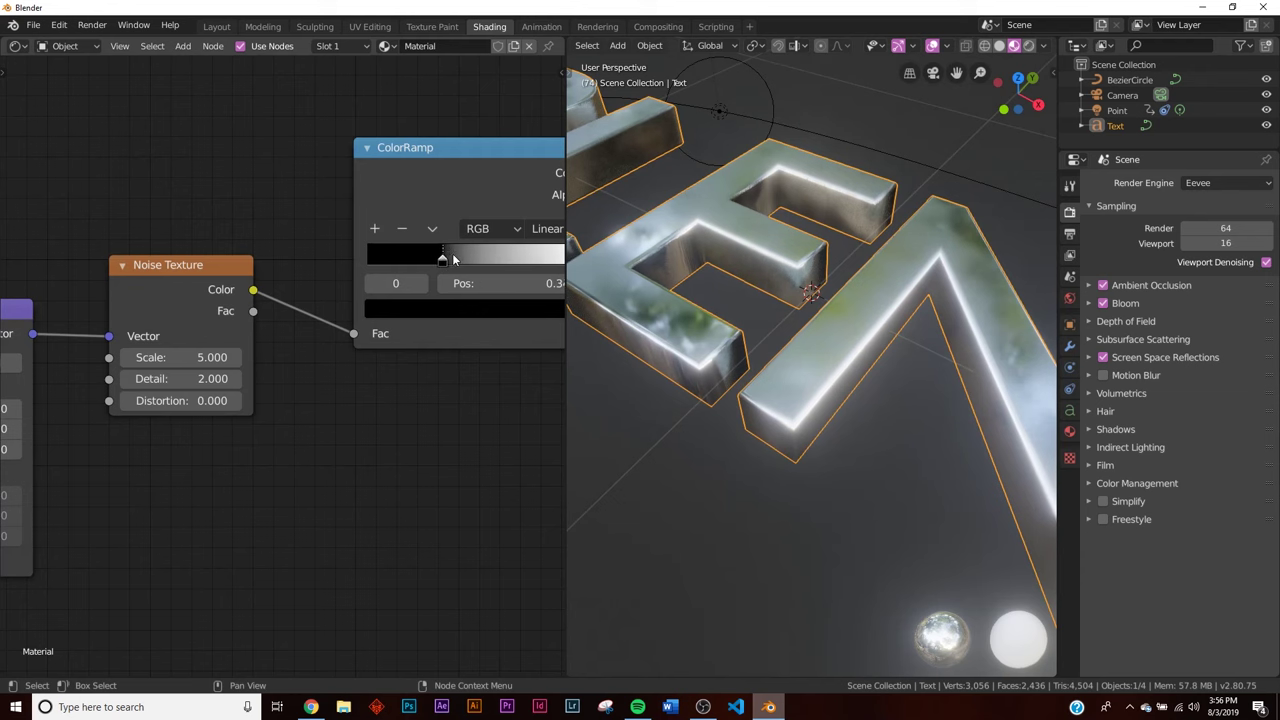
pyautogui.moveTo(839, 300); pyautogui.dragTo(890, 338, button='middle')
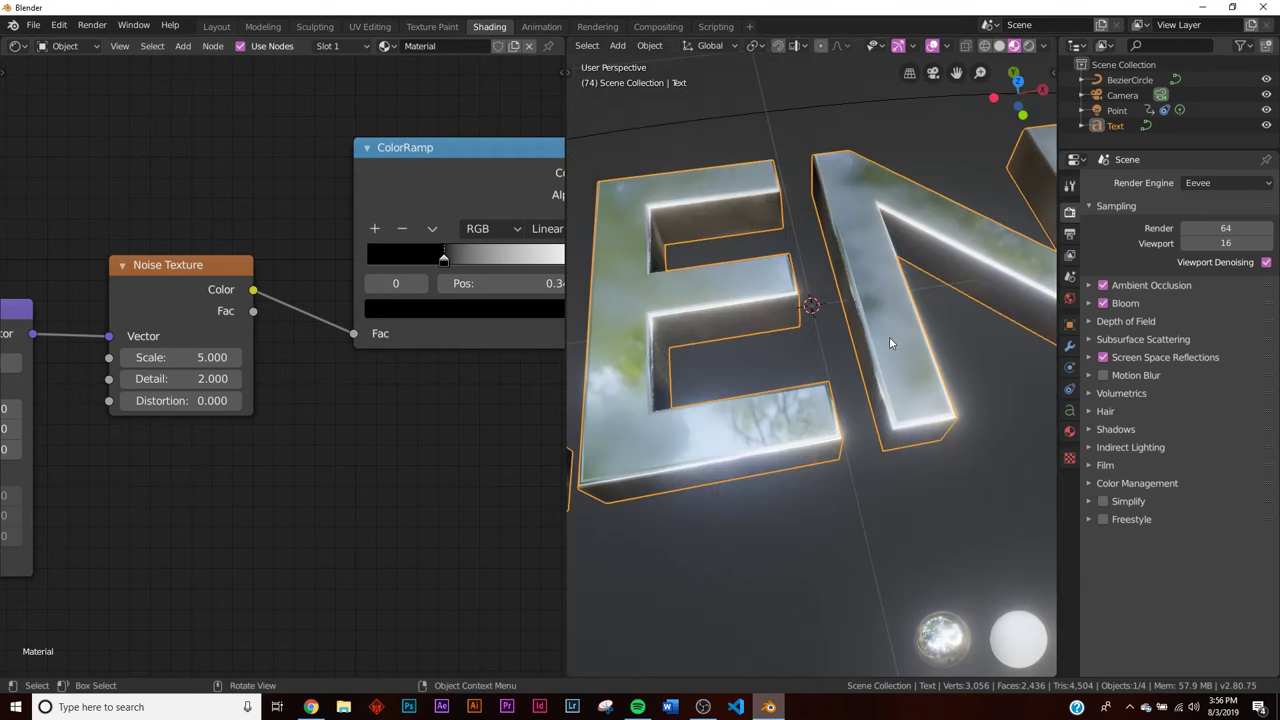
pyautogui.press('KP_0')
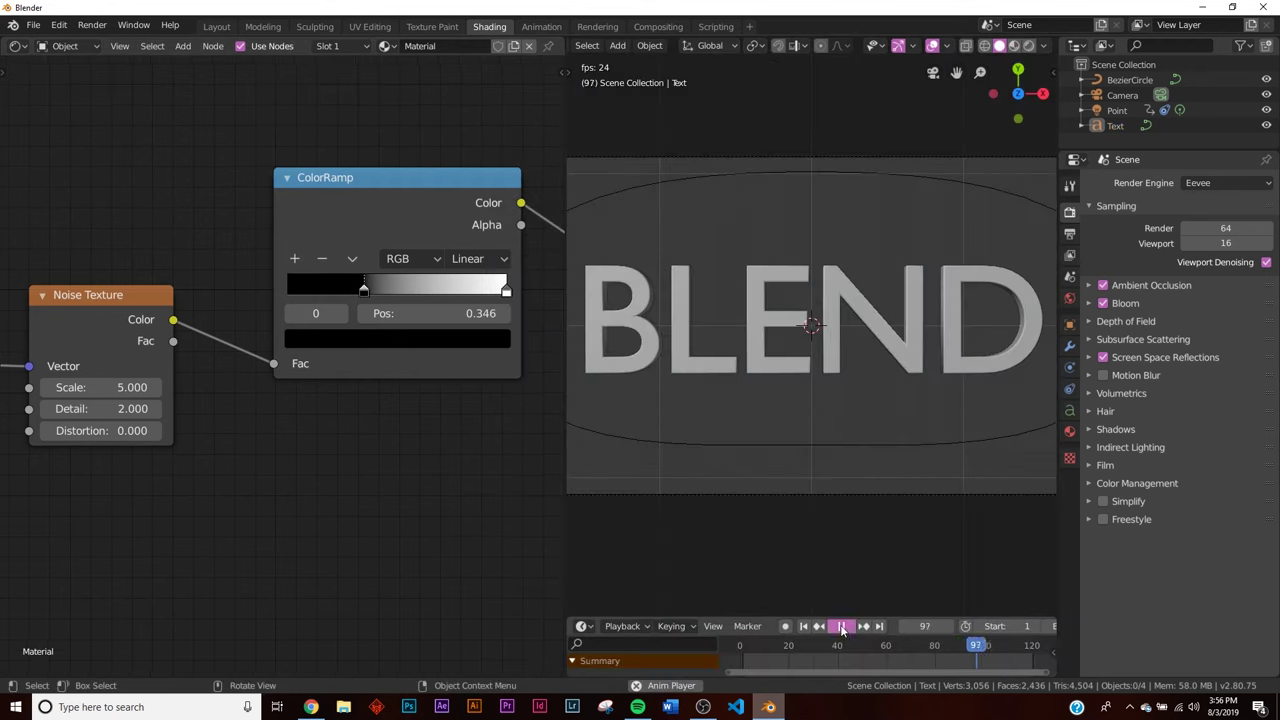
pyautogui.click(841, 628)
# - Add a Bump node and connect its Normal output to the Principled BSDF's Normal input
pyautogui.moveTo(463, 443); pyautogui.dragTo(380, 412, button='middle')
pyautogui.scroll(-3, 380, 412)
pyautogui.hotkey('shift', 'a')
pyautogui.click(380, 413)
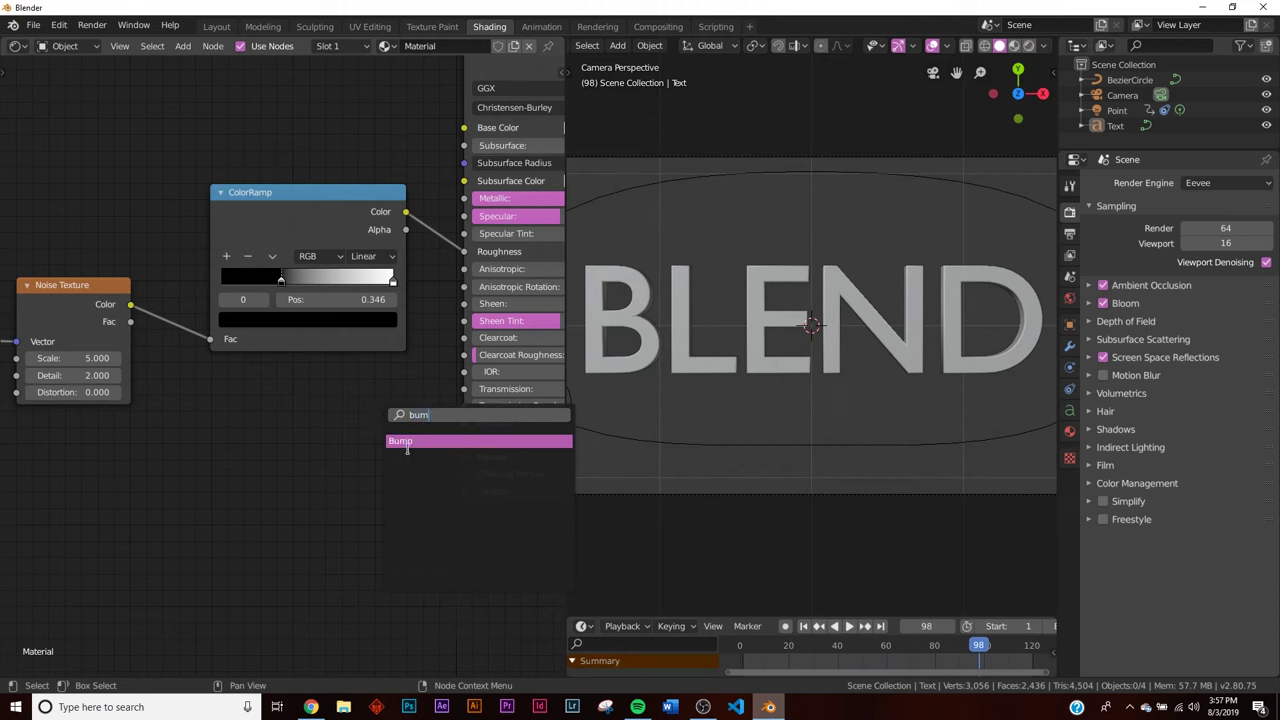
pyautogui.click(407, 450)
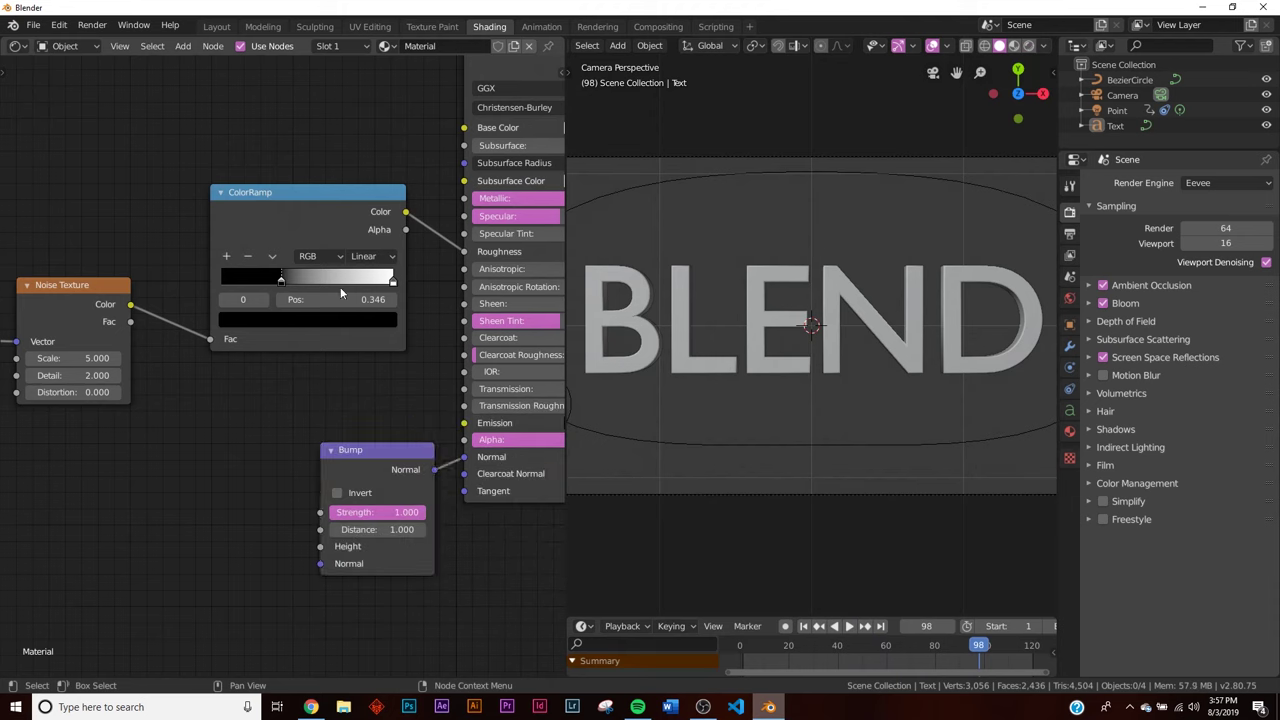
# - Duplicate the ColorRamp beside the Bump node and move the copy's black stop to position 0.000
pyautogui.hotkey('shift', 'd')
pyautogui.click(190, 445)
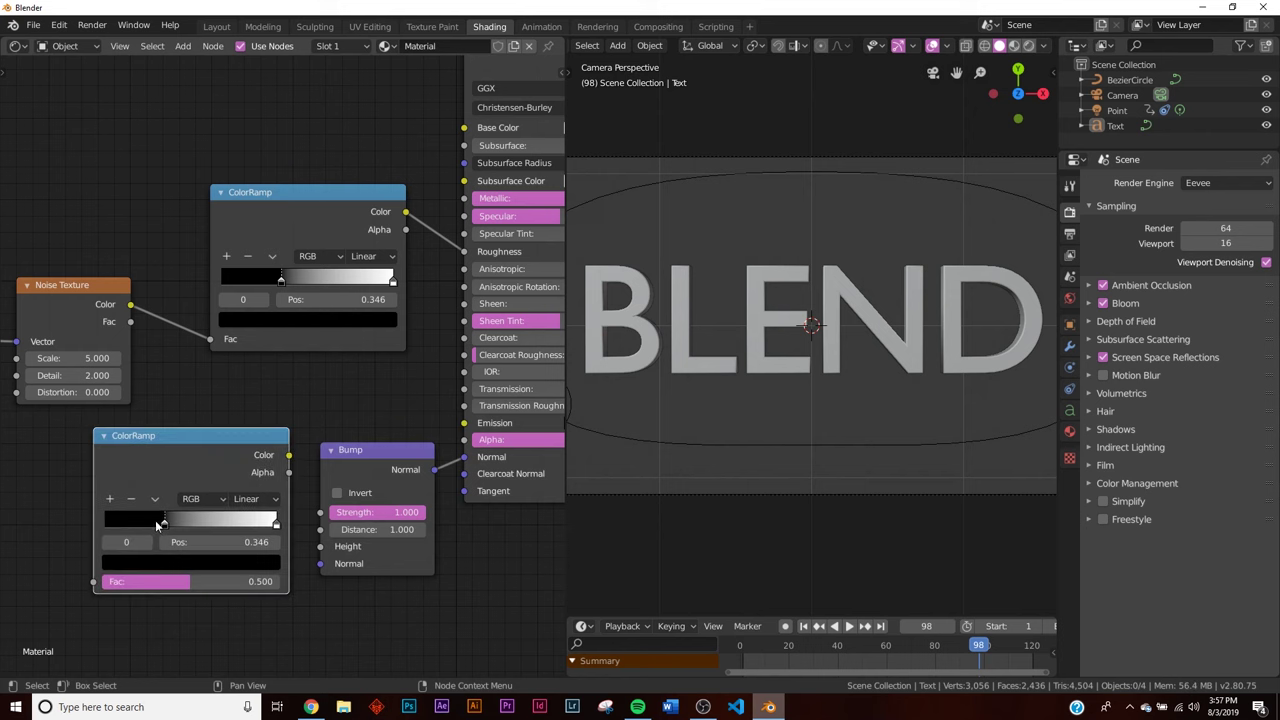
pyautogui.moveTo(89, 532); pyautogui.dragTo(100, 523)
# - Connect the Noise Texture's Color through the duplicated ColorRamp to the Bump node's Height, and show the text in rendered shading
pyautogui.moveTo(328, 452); pyautogui.dragTo(380, 411, button='middle')
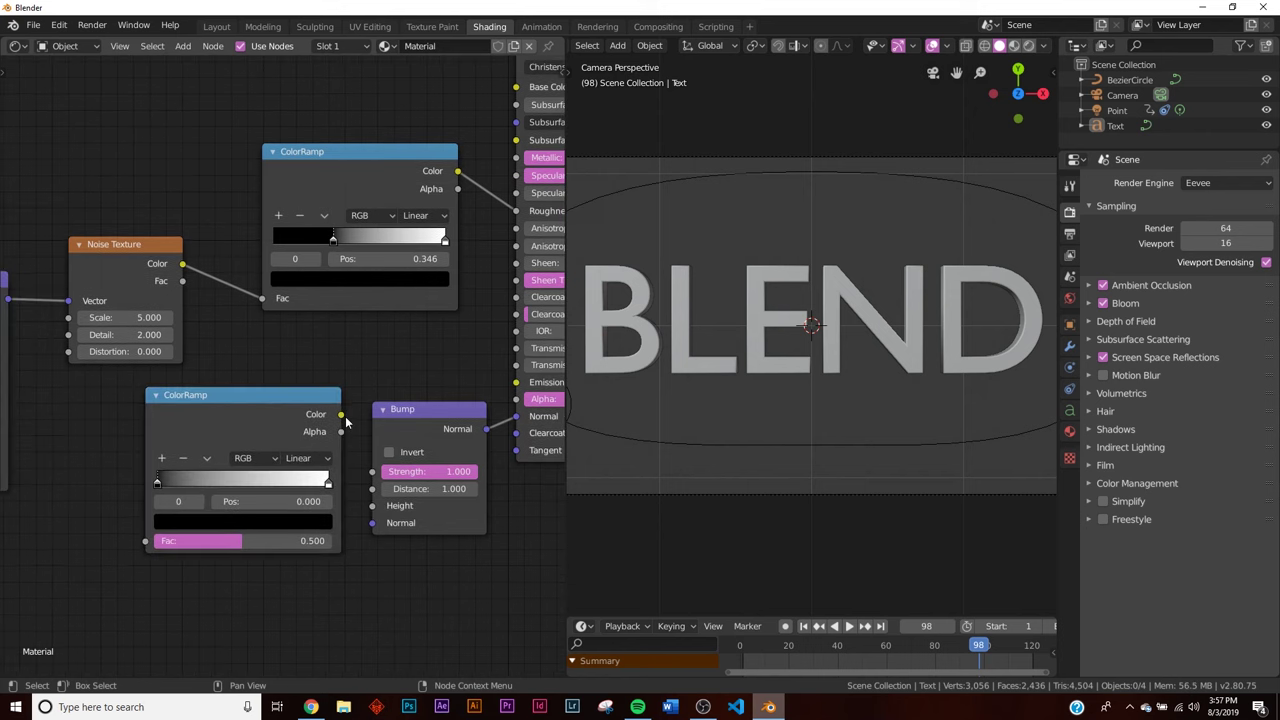
pyautogui.moveTo(372, 514); pyautogui.dragTo(372, 506)
pyautogui.moveTo(187, 413); pyautogui.dragTo(242, 372, button='middle')
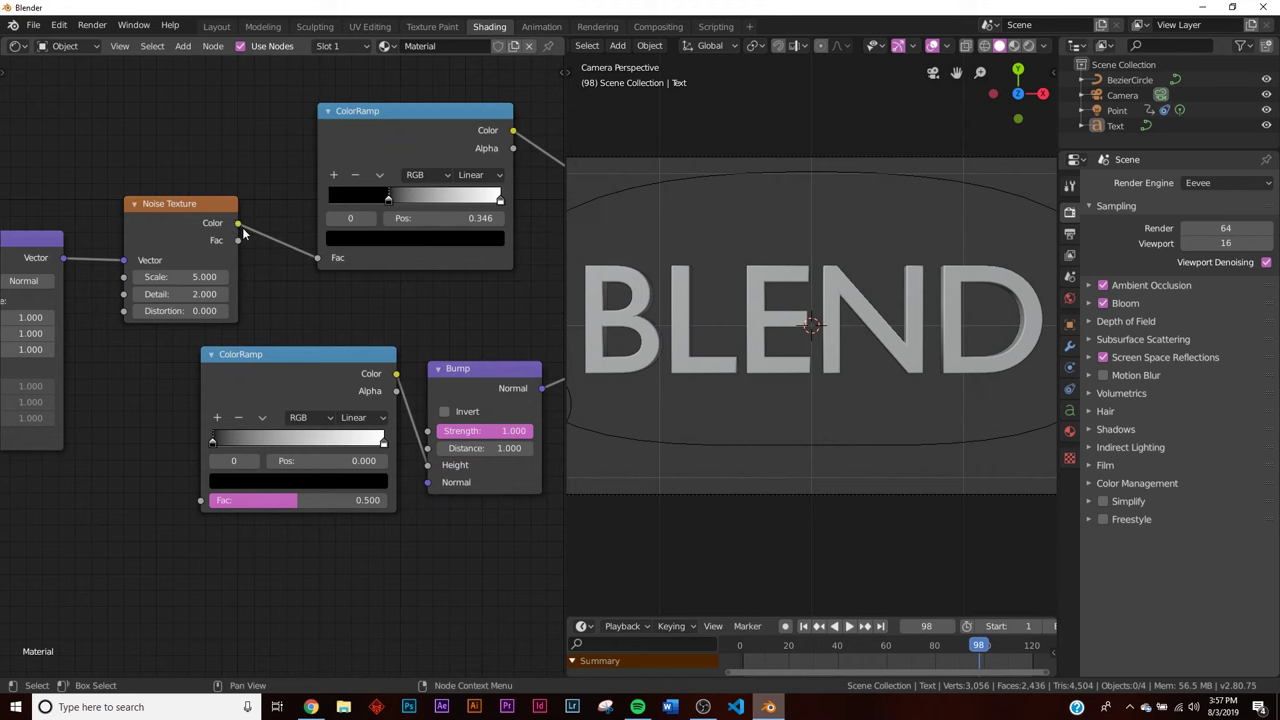
pyautogui.moveTo(204, 503); pyautogui.dragTo(202, 500)
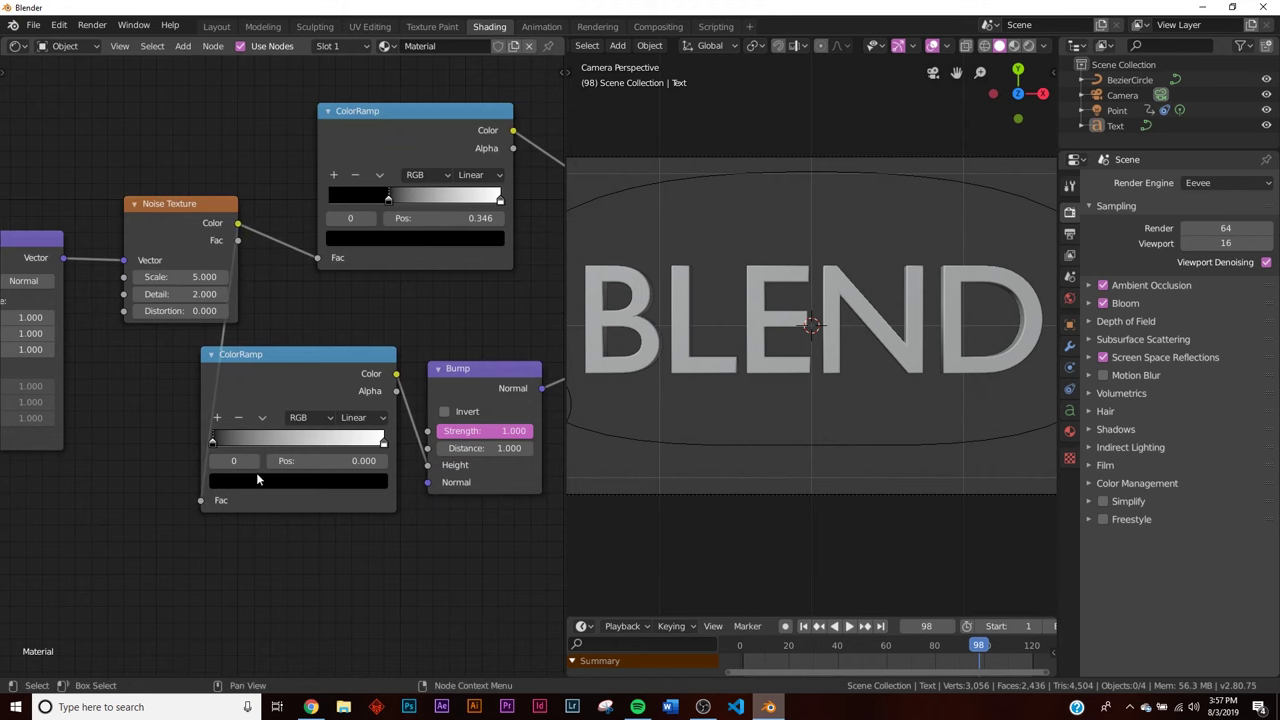
pyautogui.press('z')
pyautogui.click(868, 260)
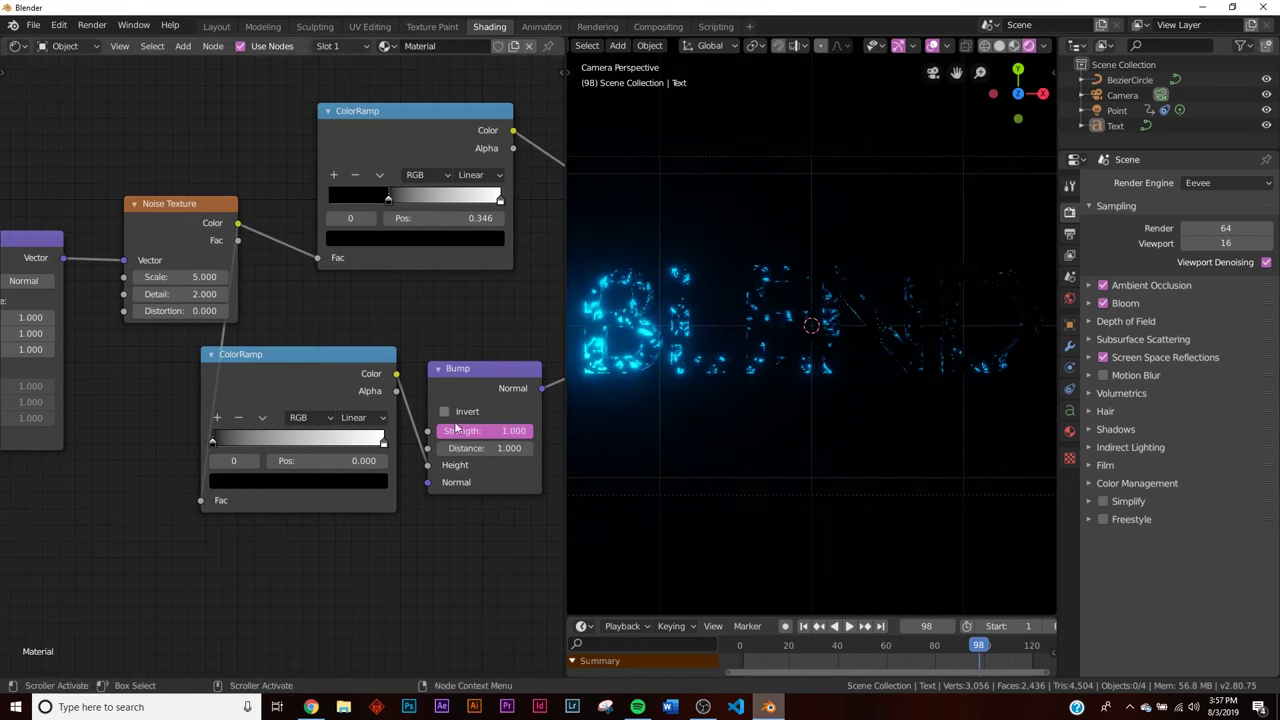
# - Raise the Noise Texture's Detail to 16 and show the text in Look Dev shading
pyautogui.scroll(6, 610, 400)
pyautogui.moveTo(149, 292); pyautogui.dragTo(228, 292)
pyautogui.press('z')
pyautogui.click(686, 427)
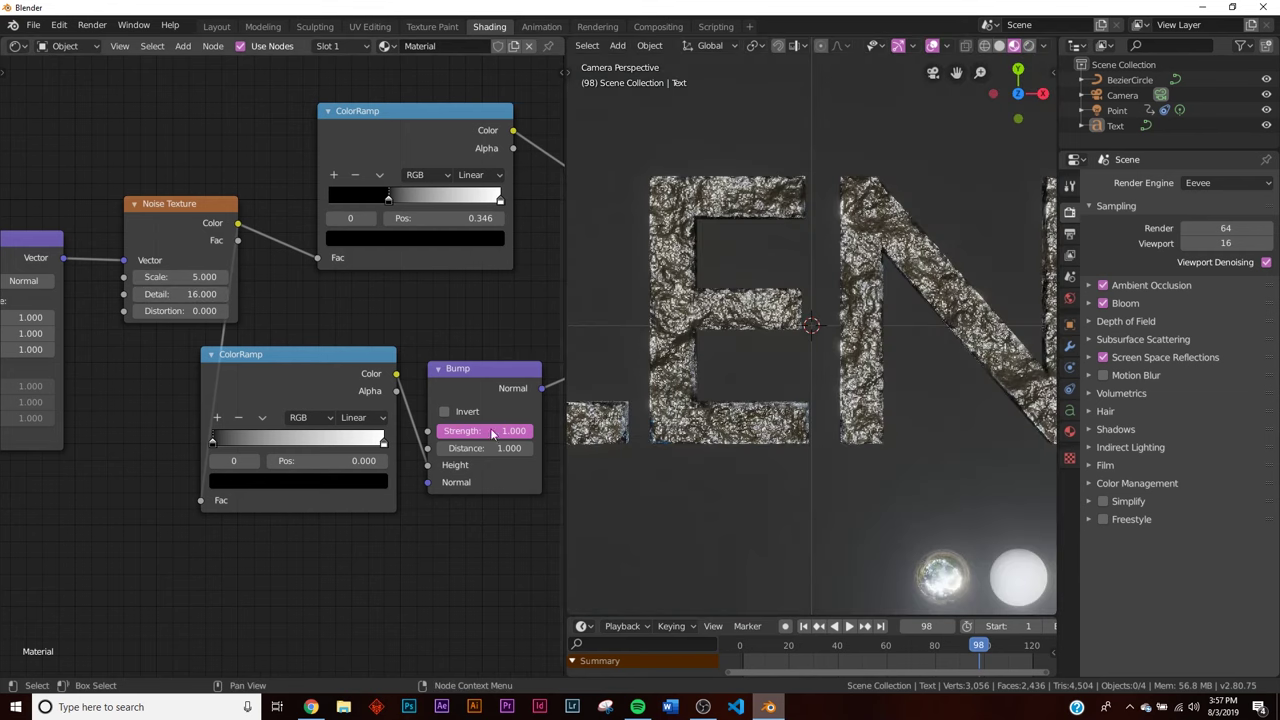
# - Lower the Bump node's Strength to about 0.348 and turn off Bloom to inspect the letter surfaces
pyautogui.moveTo(491, 433); pyautogui.dragTo(463, 435)
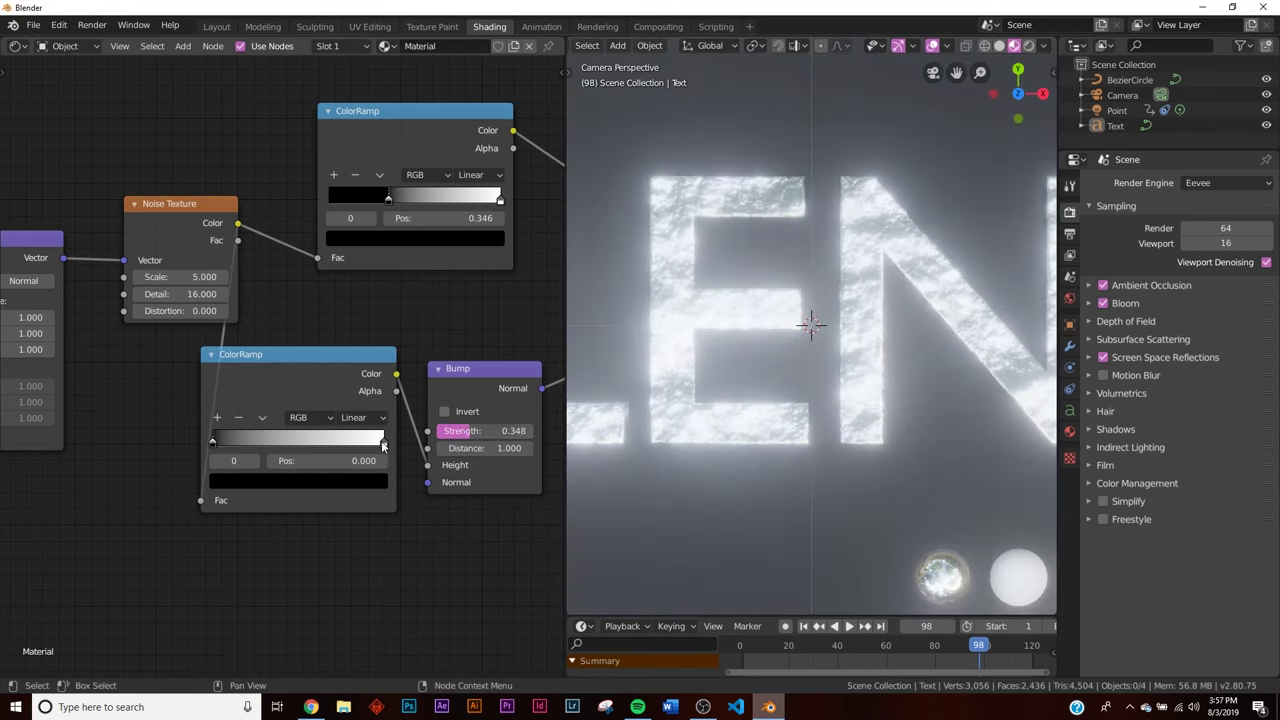
pyautogui.click(383, 441)
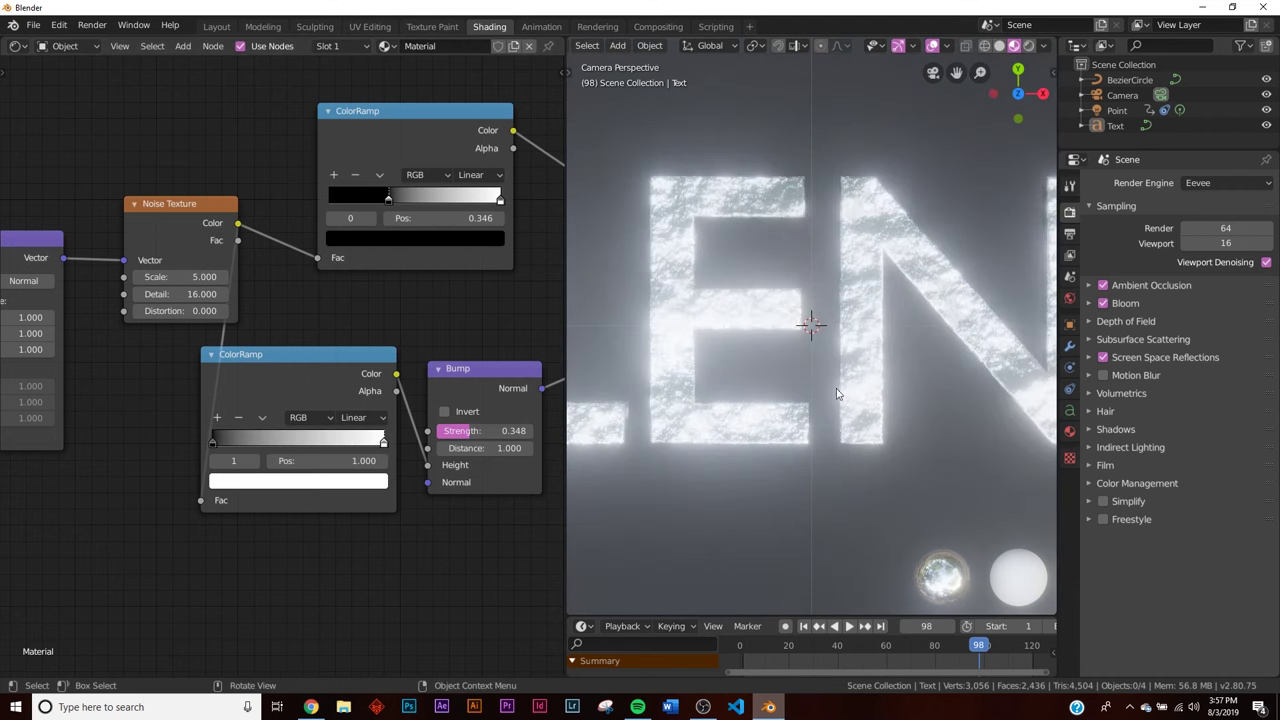
pyautogui.click(1102, 304)
pyautogui.moveTo(780, 325); pyautogui.dragTo(826, 275, button='middle')
pyautogui.scroll(7, 824, 290)
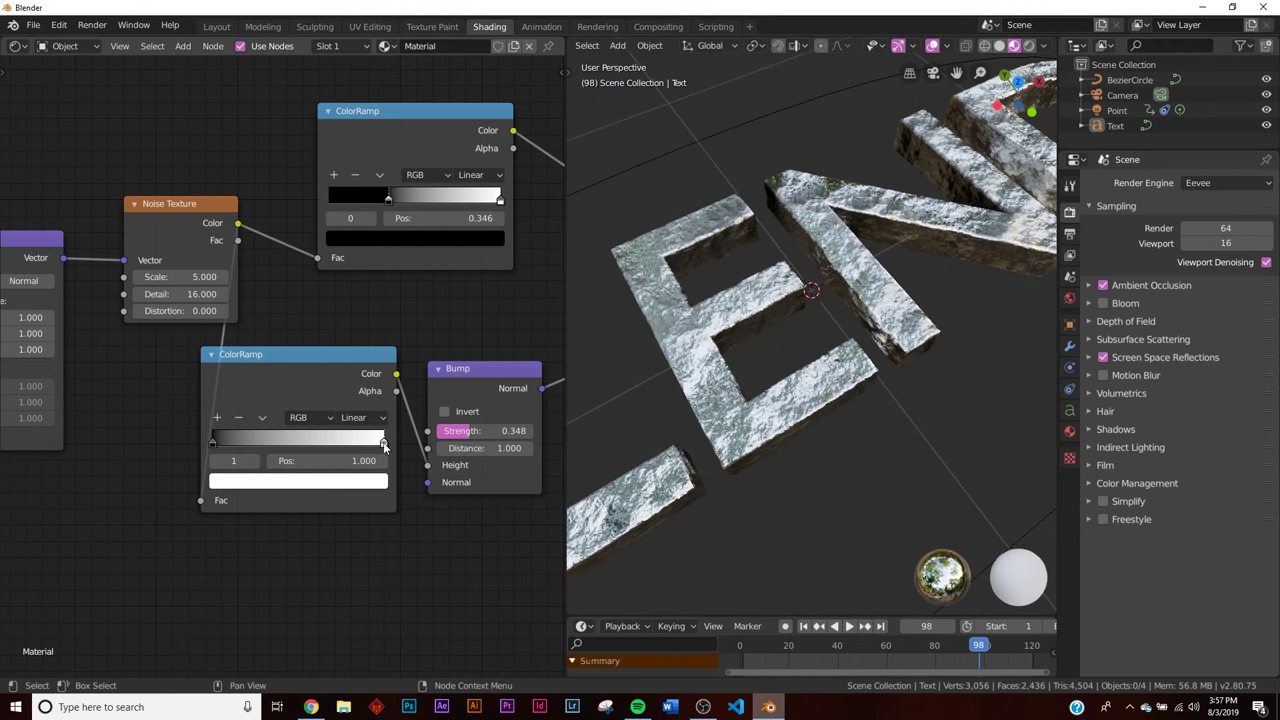
# - Move the white stop of the ColorRamp feeding the Bump node to about 0.484 and inspect the letters from several angles
pyautogui.moveTo(383, 443); pyautogui.dragTo(289, 452)
pyautogui.moveTo(850, 310); pyautogui.dragTo(822, 272, button='middle')
pyautogui.moveTo(628, 334); pyautogui.dragTo(769, 336, button='middle')
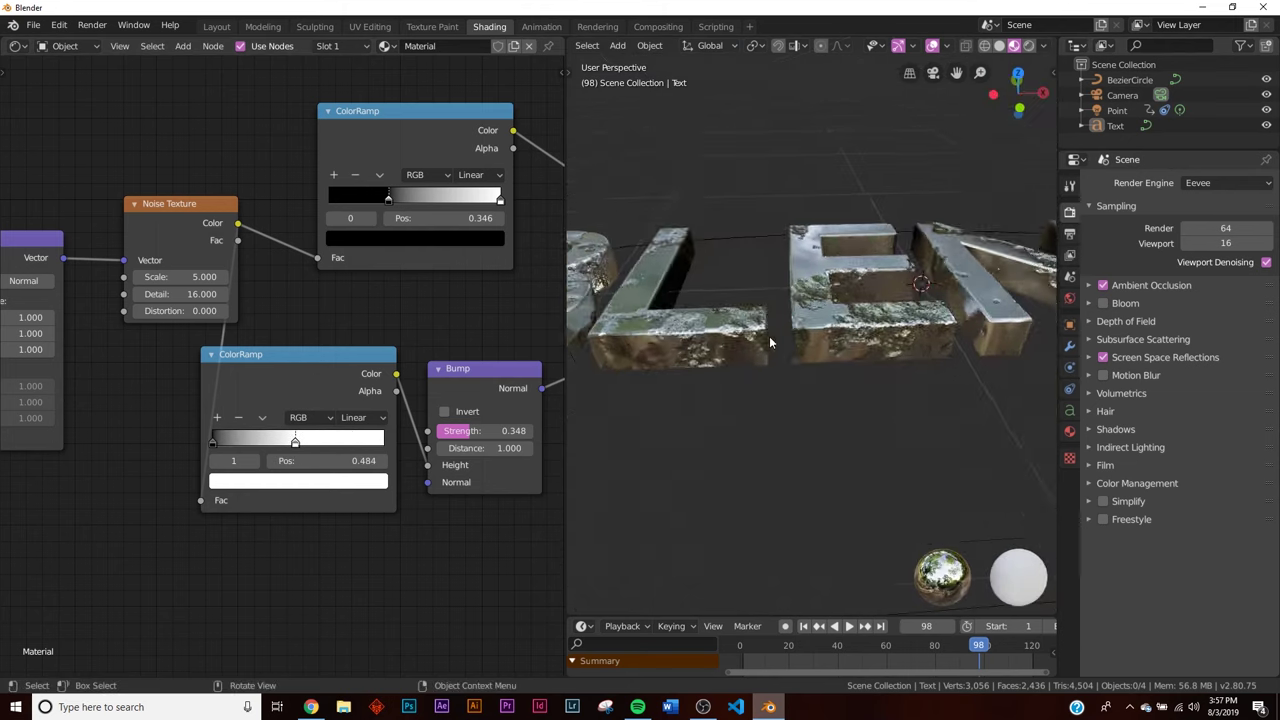
pyautogui.scroll(3, 764, 338)
pyautogui.moveTo(646, 348); pyautogui.dragTo(811, 383, button='middle')
# - Return to the camera view and preview the light animation in rendered shading
pyautogui.press('KP_0')
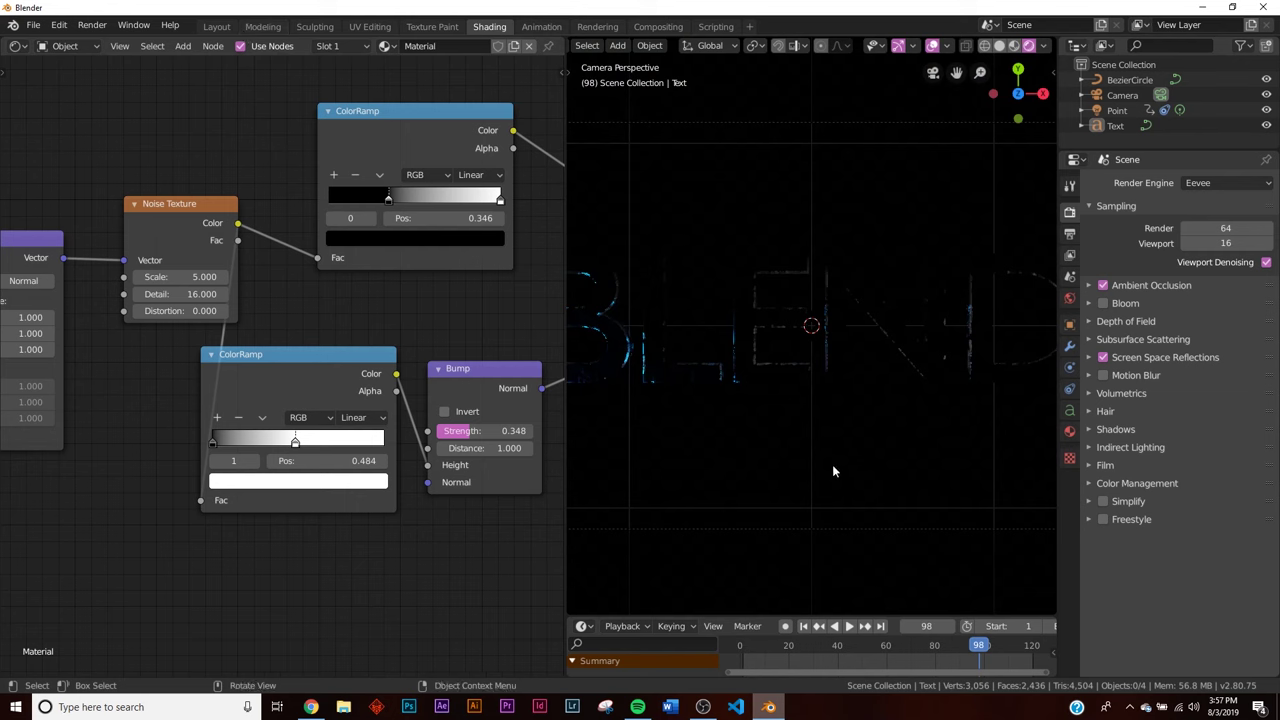
pyautogui.click(850, 627)
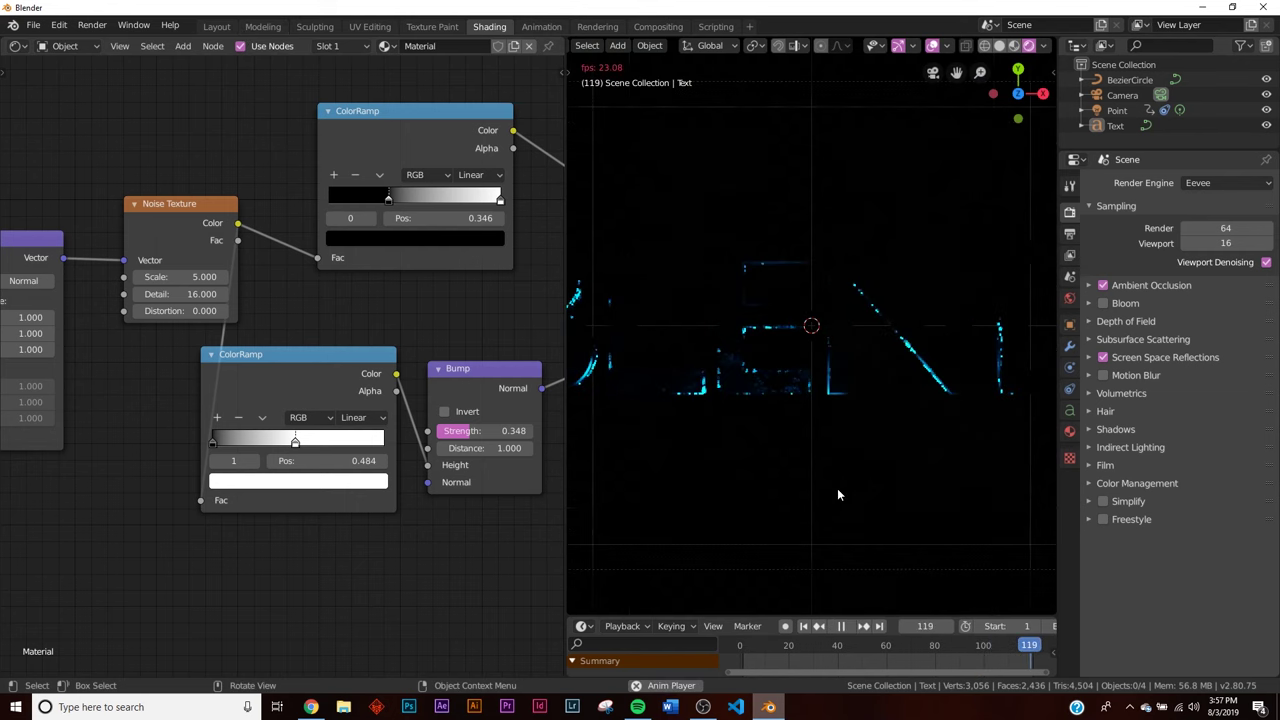
pyautogui.click(843, 626)
# - Move the upper ColorRamp's black stop to 0.004 and disconnect that ramp from the Principled BSDF's Roughness
pyautogui.moveTo(362, 216); pyautogui.dragTo(271, 226)
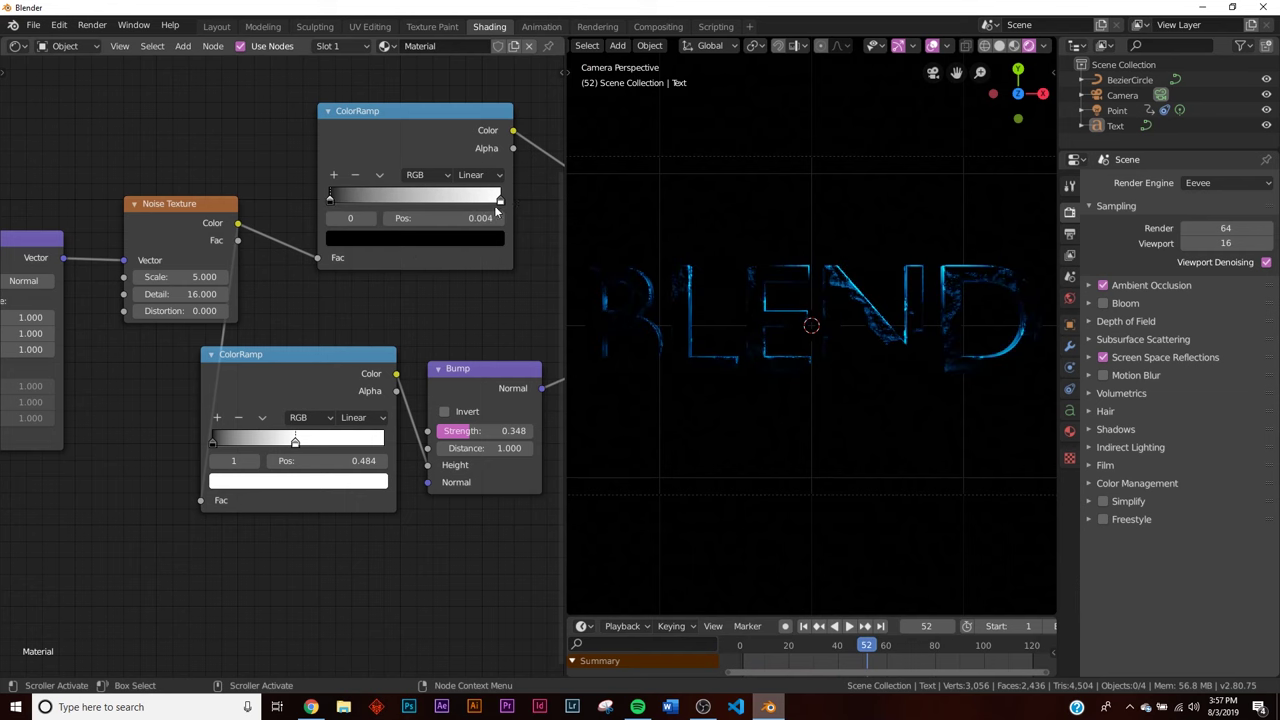
pyautogui.moveTo(491, 205); pyautogui.dragTo(346, 244, button='middle')
pyautogui.moveTo(425, 211); pyautogui.dragTo(406, 232)
# - Set the Principled BSDF's Roughness to about 0.417
pyautogui.moveTo(415, 268); pyautogui.dragTo(283, 291, button='middle')
pyautogui.moveTo(380, 233); pyautogui.dragTo(336, 233)
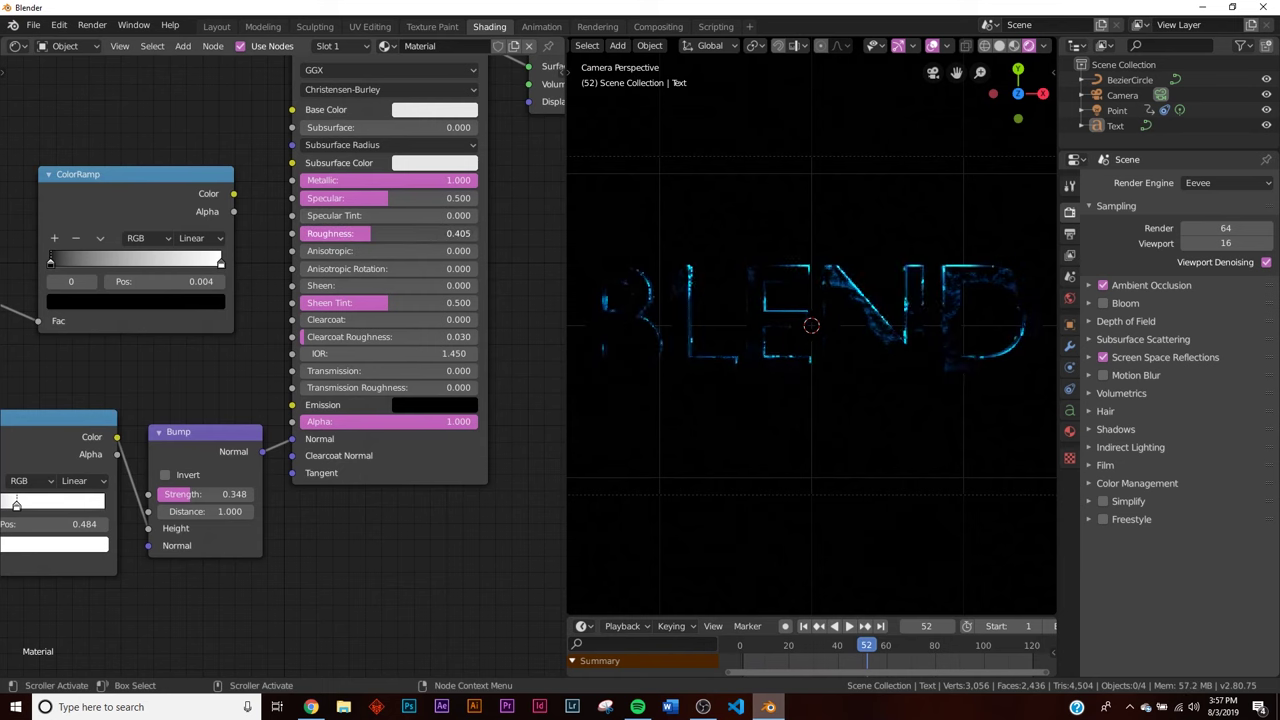
pyautogui.moveTo(370, 233)
pyautogui.mouseDown()
pyautogui.moveTo(390, 233)
pyautogui.moveTo(370, 233)
pyautogui.mouseUp()
# - Set the point light's Power to 200 W and play the animation in the Layout workspace
pyautogui.click(1117, 110)
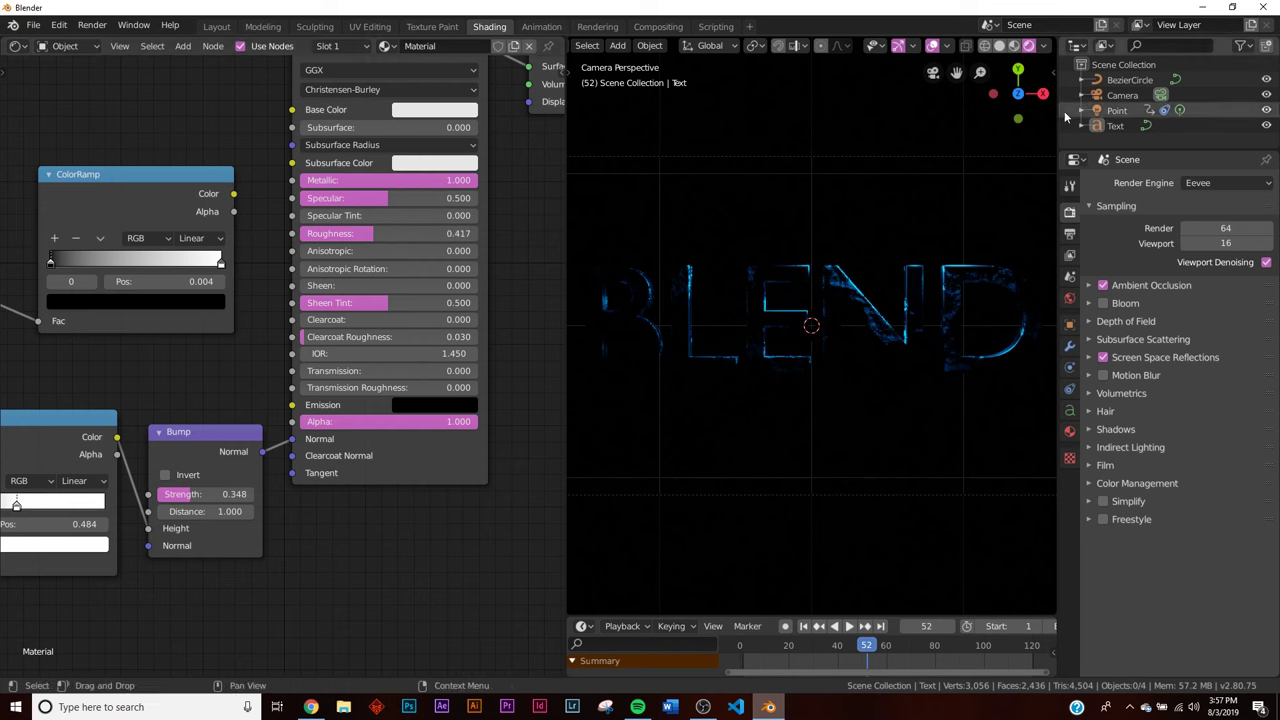
pyautogui.click(1071, 391)
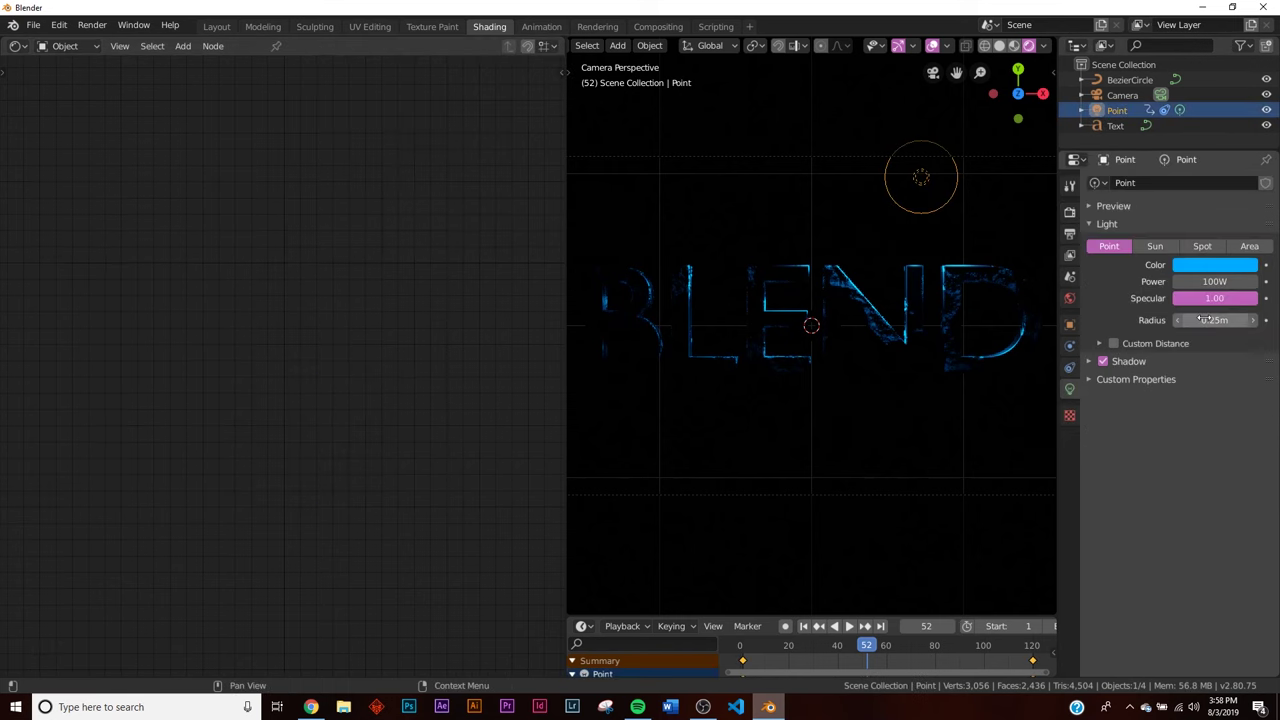
pyautogui.press('Return')
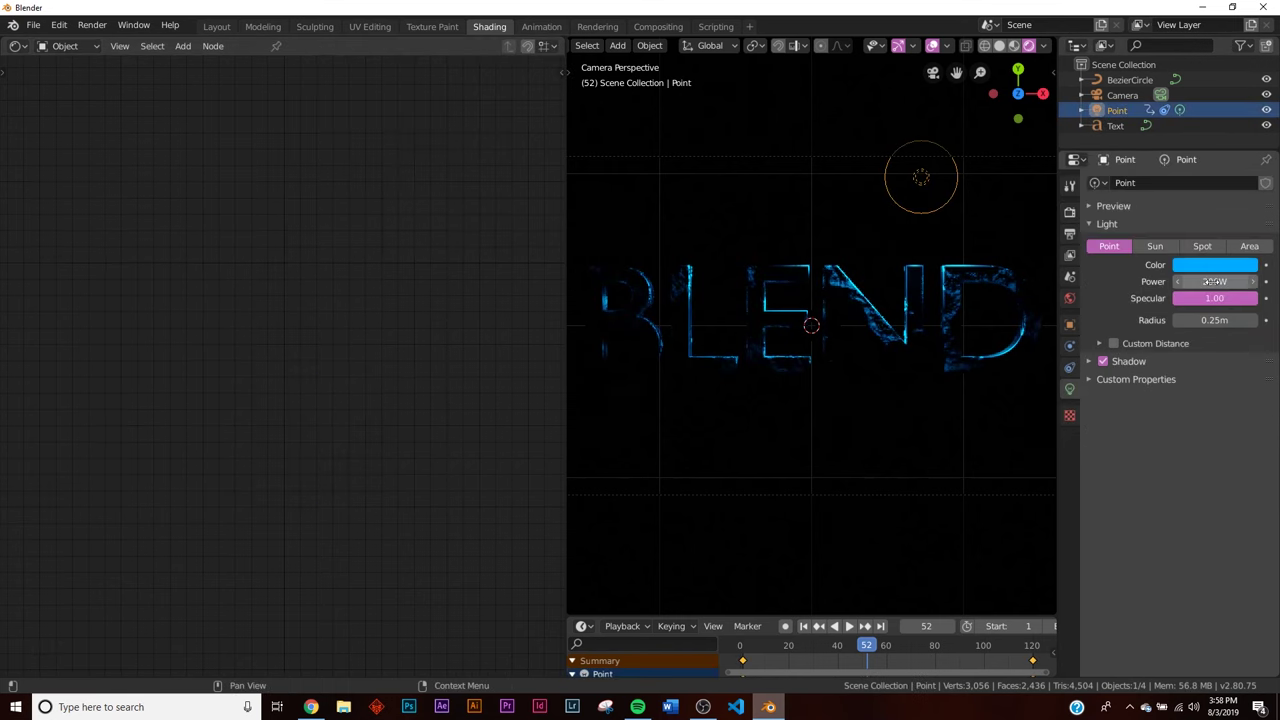
pyautogui.click(216, 26)
pyautogui.click(536, 589)
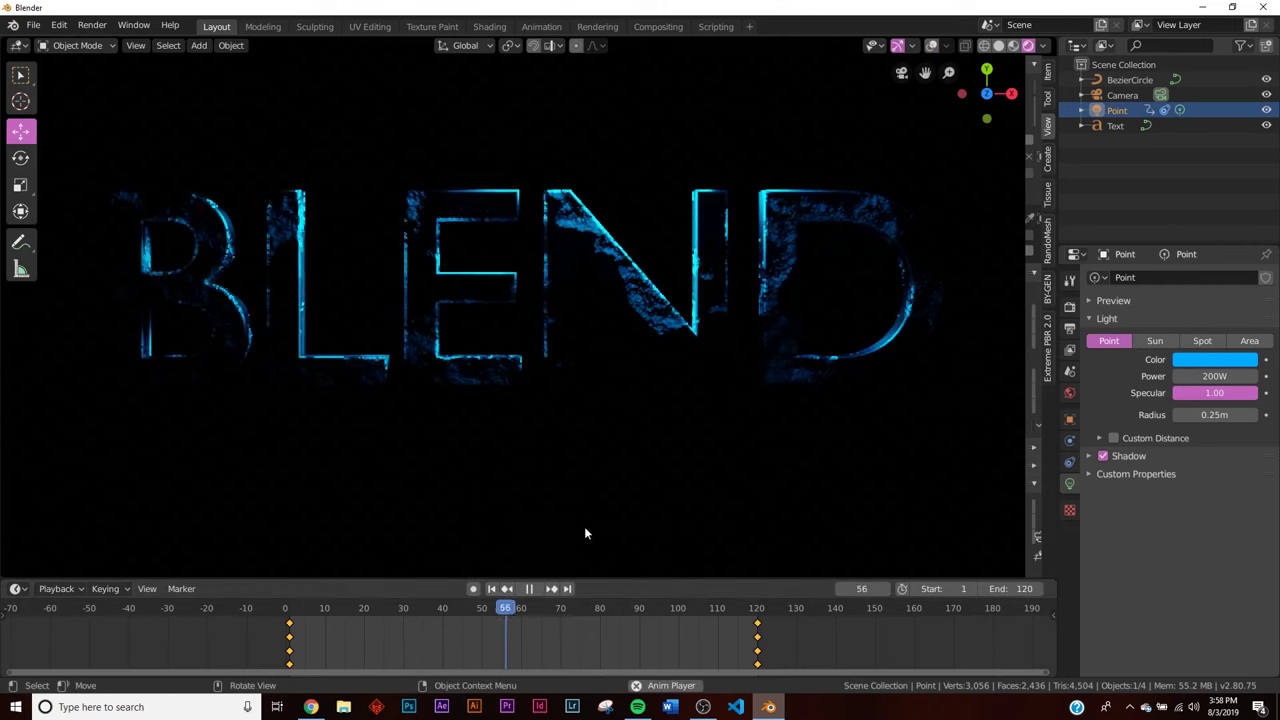
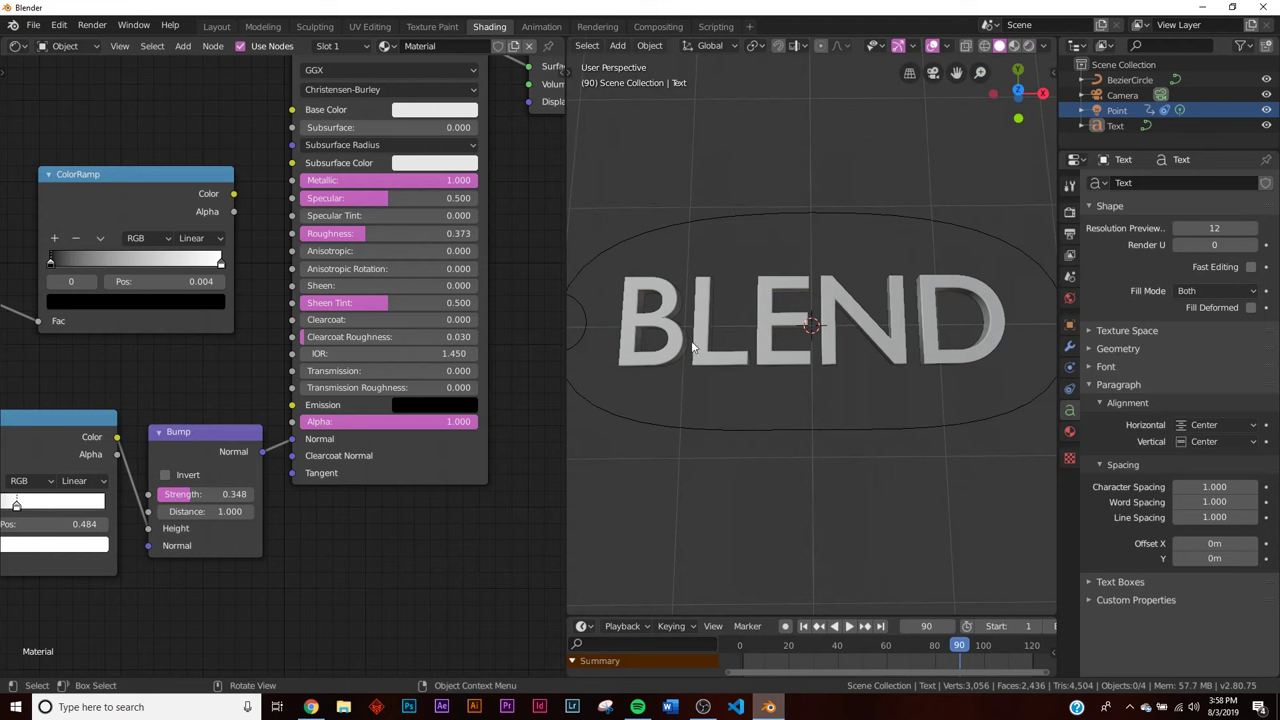
# - Duplicate the Texture Coordinate, Mapping, Noise Texture and lower ColorRamp nodes and place the copies above the originals
pyautogui.press('KP_0')
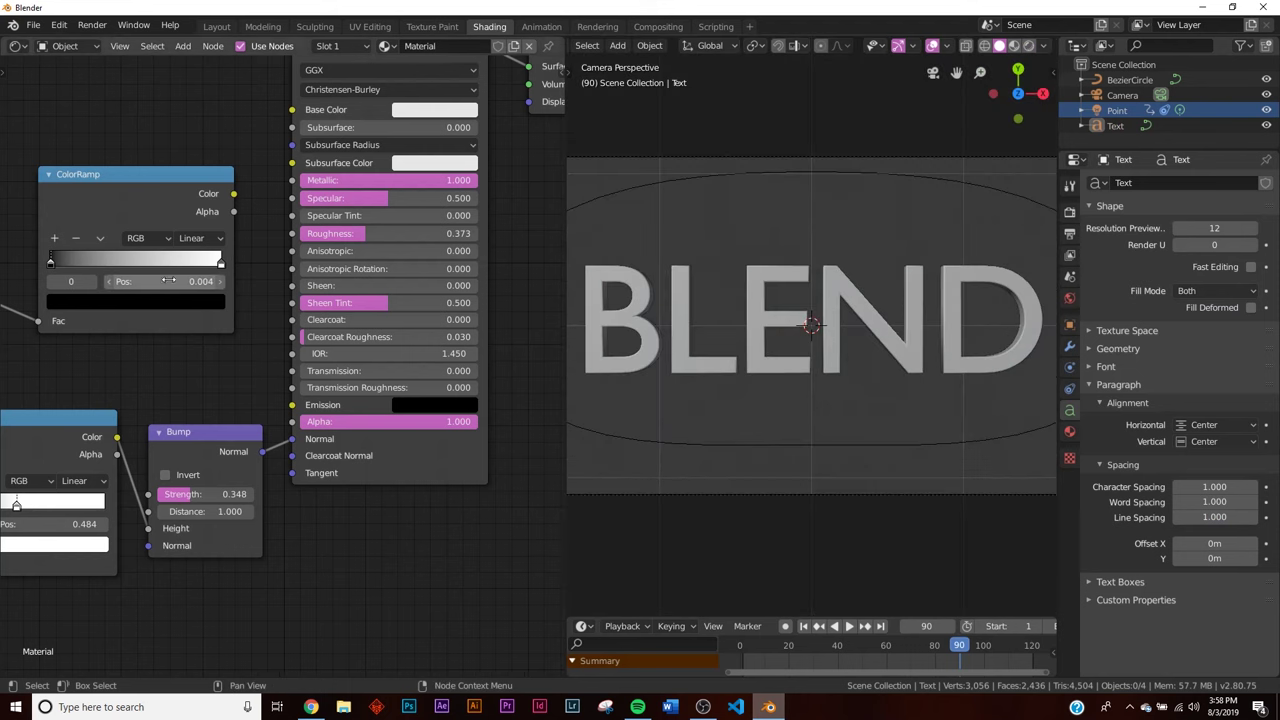
pyautogui.scroll(-5, 263, 396)
pyautogui.moveTo(229, 378); pyautogui.dragTo(301, 350, button='middle')
pyautogui.moveTo(206, 352); pyautogui.dragTo(178, 405)
pyautogui.moveTo(81, 368); pyautogui.dragTo(56, 369)
pyautogui.scroll(-2, 56, 369)
pyautogui.moveTo(75, 322); pyautogui.dragTo(105, 304, button='middle')
pyautogui.press('b')
pyautogui.moveTo(41, 268); pyautogui.dragTo(274, 528)
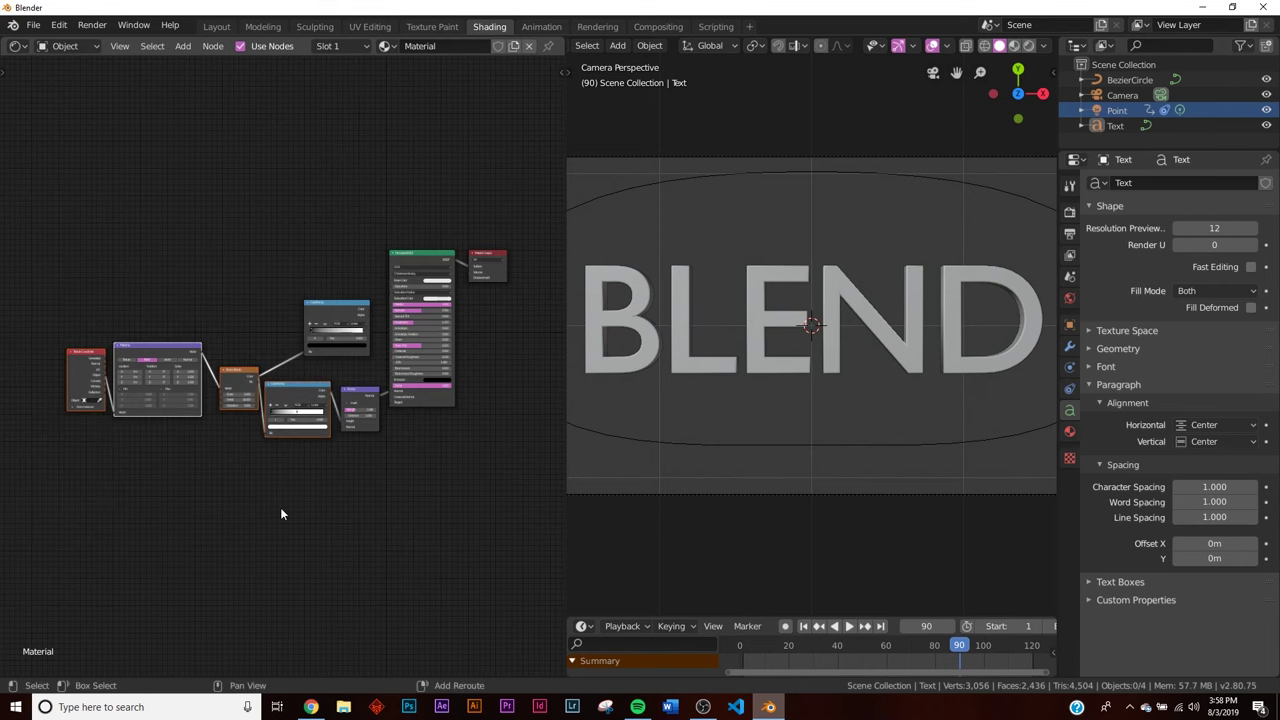
pyautogui.press('g')
pyautogui.click(320, 285)
pyautogui.scroll(1, 292, 336)
pyautogui.scroll(1, 293, 336)
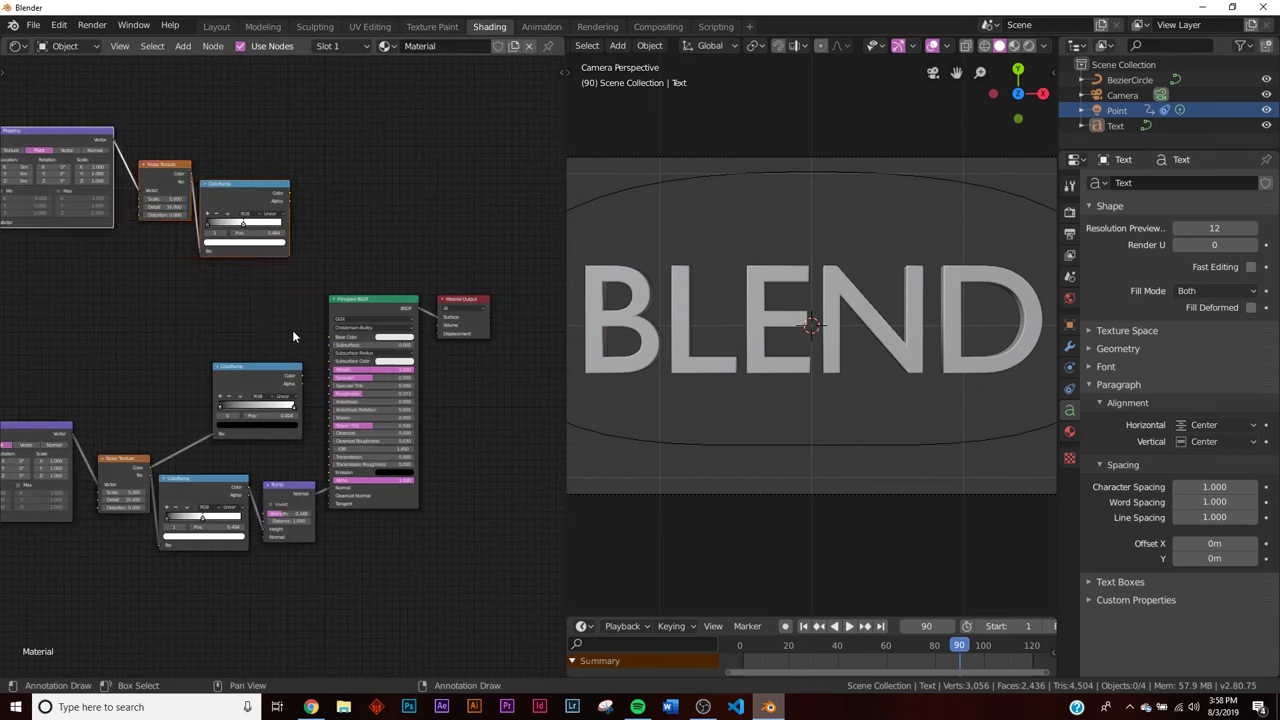
# - Move the Material Output away from the Principled BSDF and add an Emission node below the Principled BSDF
pyautogui.scroll(3, 455, 299)
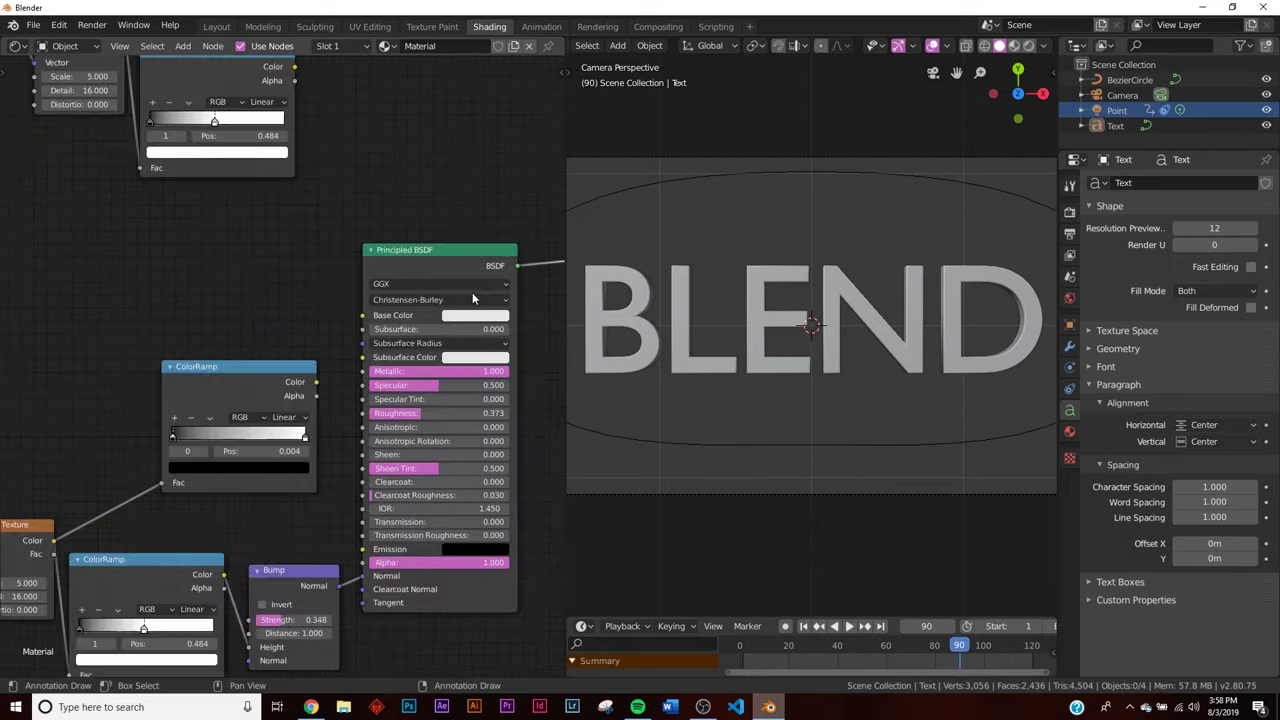
pyautogui.moveTo(379, 240); pyautogui.dragTo(406, 235)
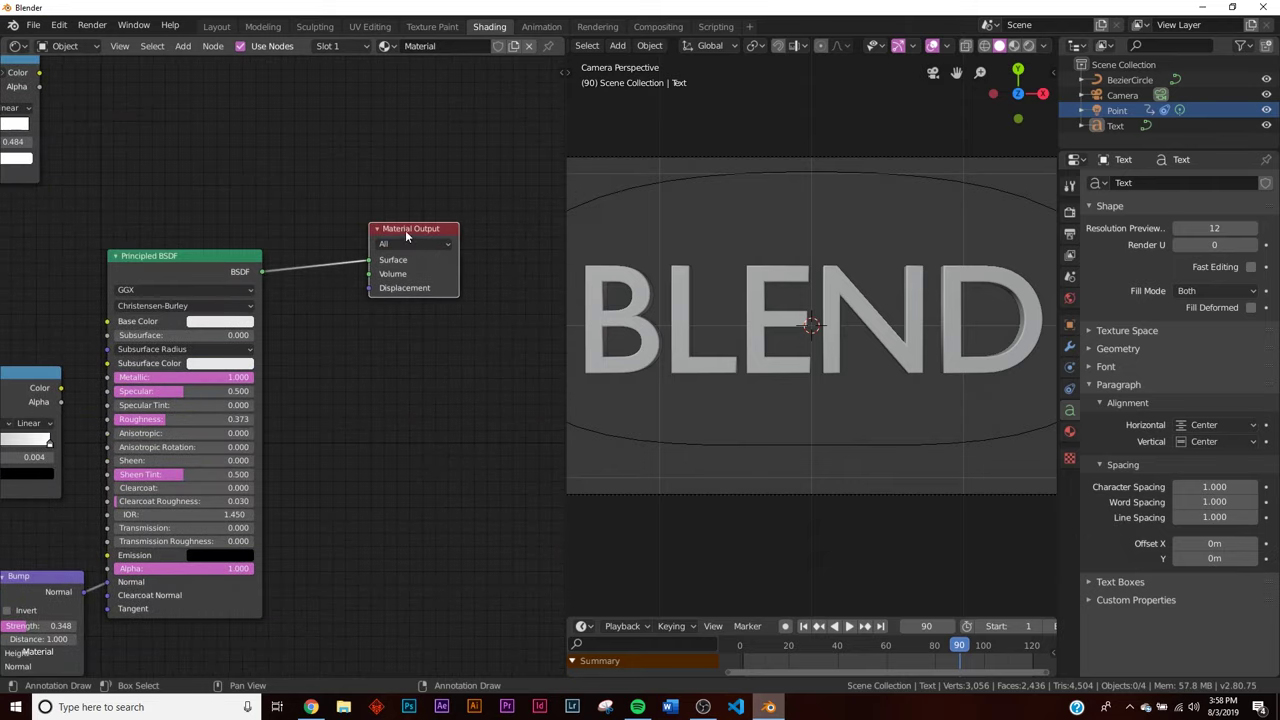
pyautogui.hotkey('shift', 'a')
pyautogui.click(339, 178)
pyautogui.write('em')
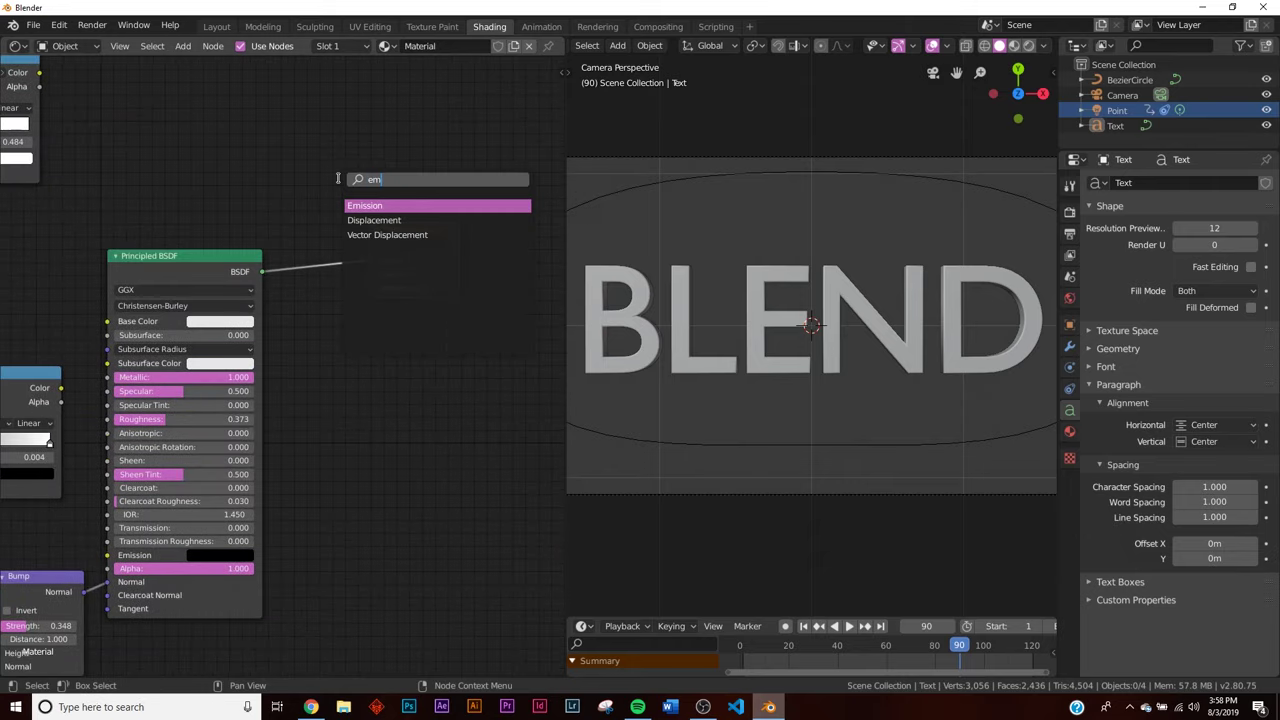
pyautogui.click(366, 204)
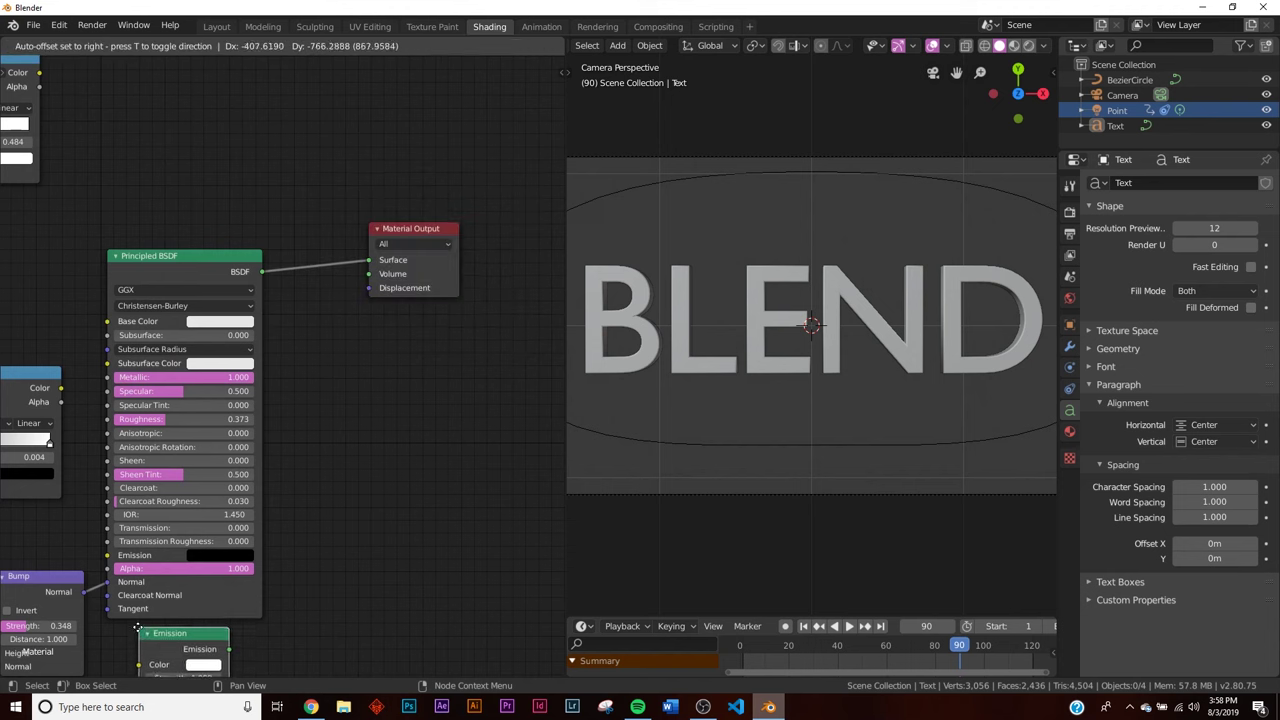
pyautogui.click(168, 652)
pyautogui.moveTo(282, 507); pyautogui.dragTo(307, 413, button='middle')
# - Insert a Mix Shader between the Principled BSDF and Material Output, and connect the Emission node to its second Shader input
pyautogui.hotkey('shift', 'a')
pyautogui.click(341, 127)
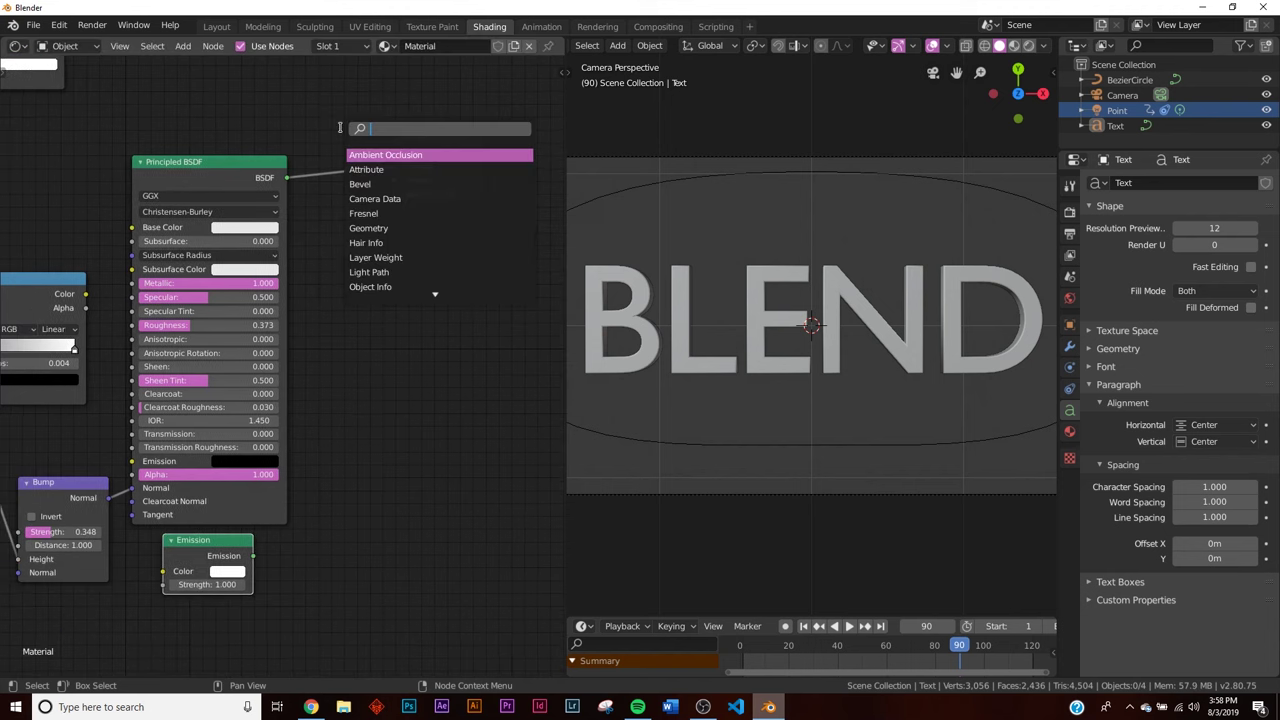
pyautogui.write('mix')
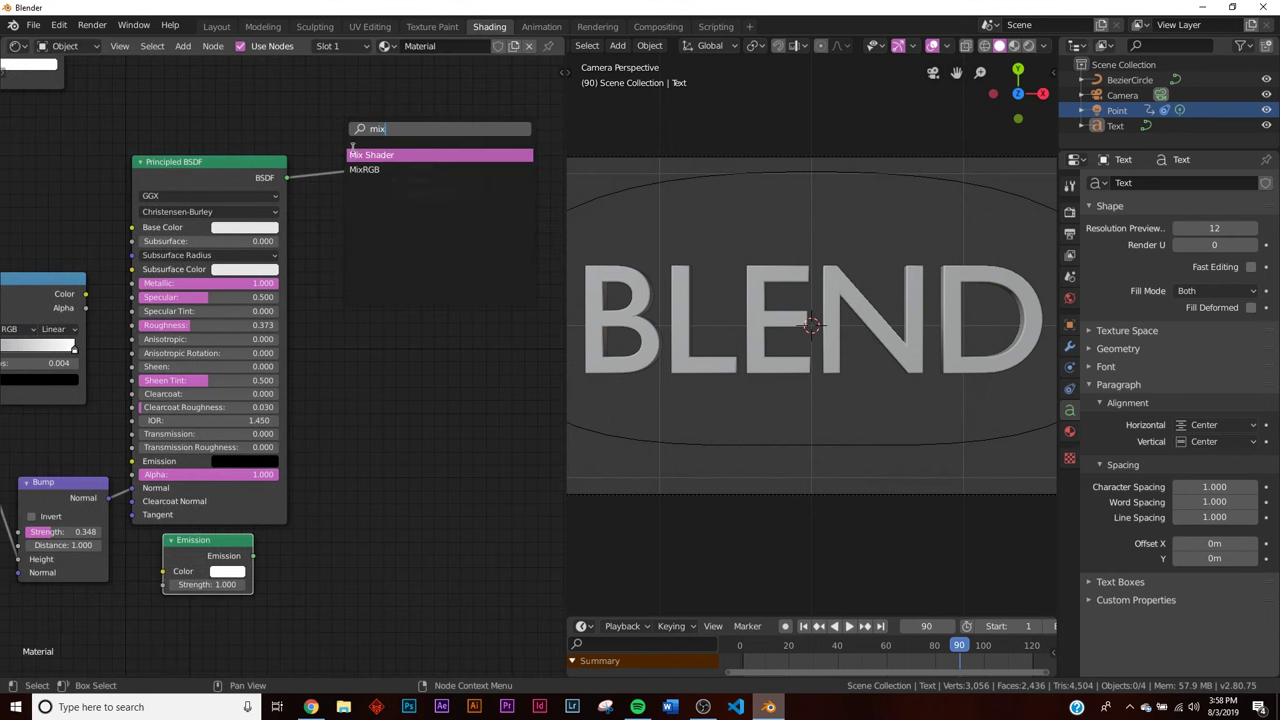
pyautogui.click(355, 154)
pyautogui.click(303, 154)
pyautogui.moveTo(254, 556); pyautogui.dragTo(339, 213)
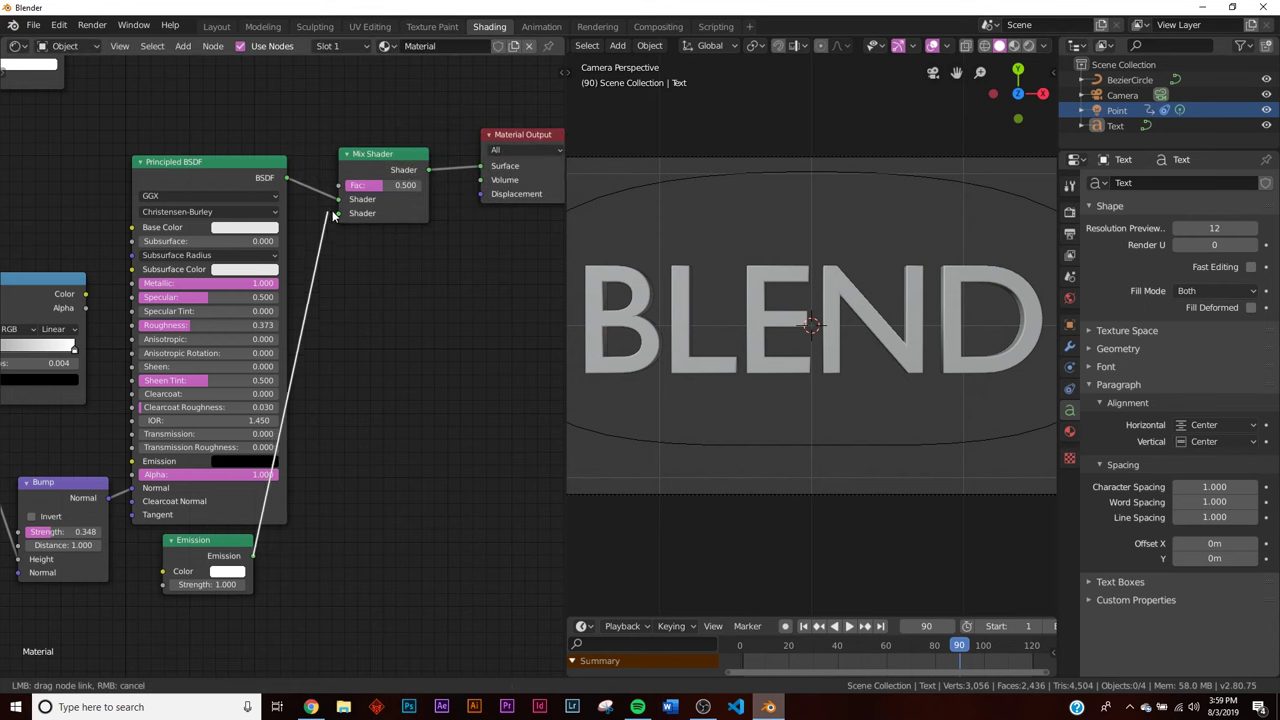
# - Set the Emission color to orange-red and connect the duplicated ColorRamp's Color to the Mix Shader's Fac
pyautogui.click(229, 573)
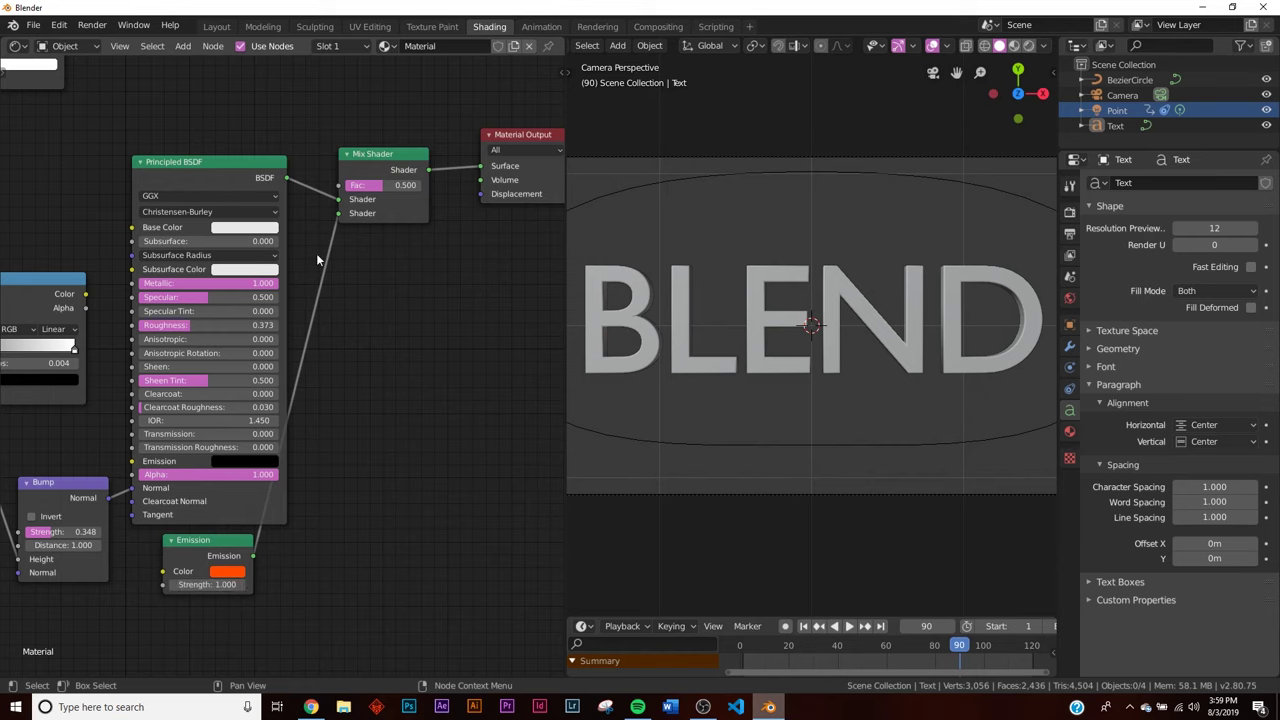
pyautogui.moveTo(317, 260); pyautogui.dragTo(384, 496, button='middle')
pyautogui.moveTo(130, 217); pyautogui.dragTo(407, 421)
pyautogui.scroll(-2, 163, 281)
pyautogui.scroll(-5, 163, 281)
pyautogui.moveTo(116, 267); pyautogui.dragTo(299, 273, button='middle')
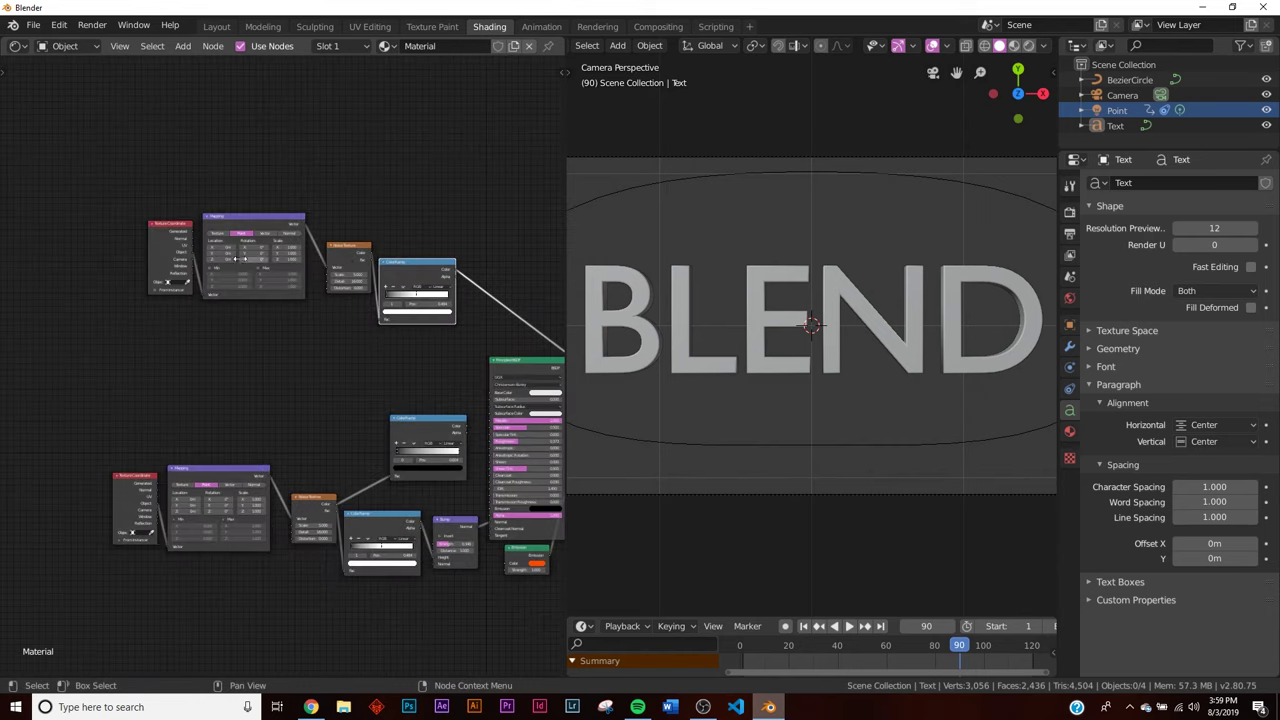
# - Show the text in rendered shading and move the white stop of the Mix Shader's ColorRamp to 1.000
pyautogui.scroll(2, 514, 336)
pyautogui.press('z')
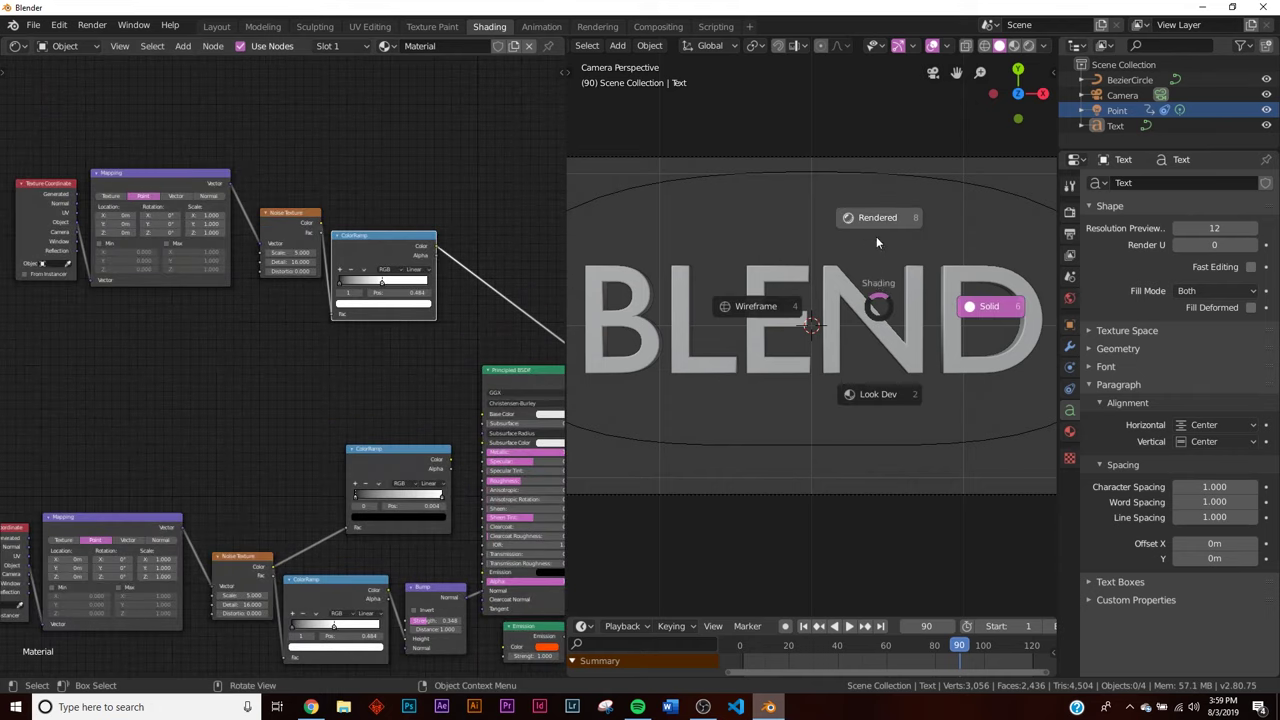
pyautogui.click(858, 255)
pyautogui.moveTo(451, 380); pyautogui.dragTo(273, 361, button='middle')
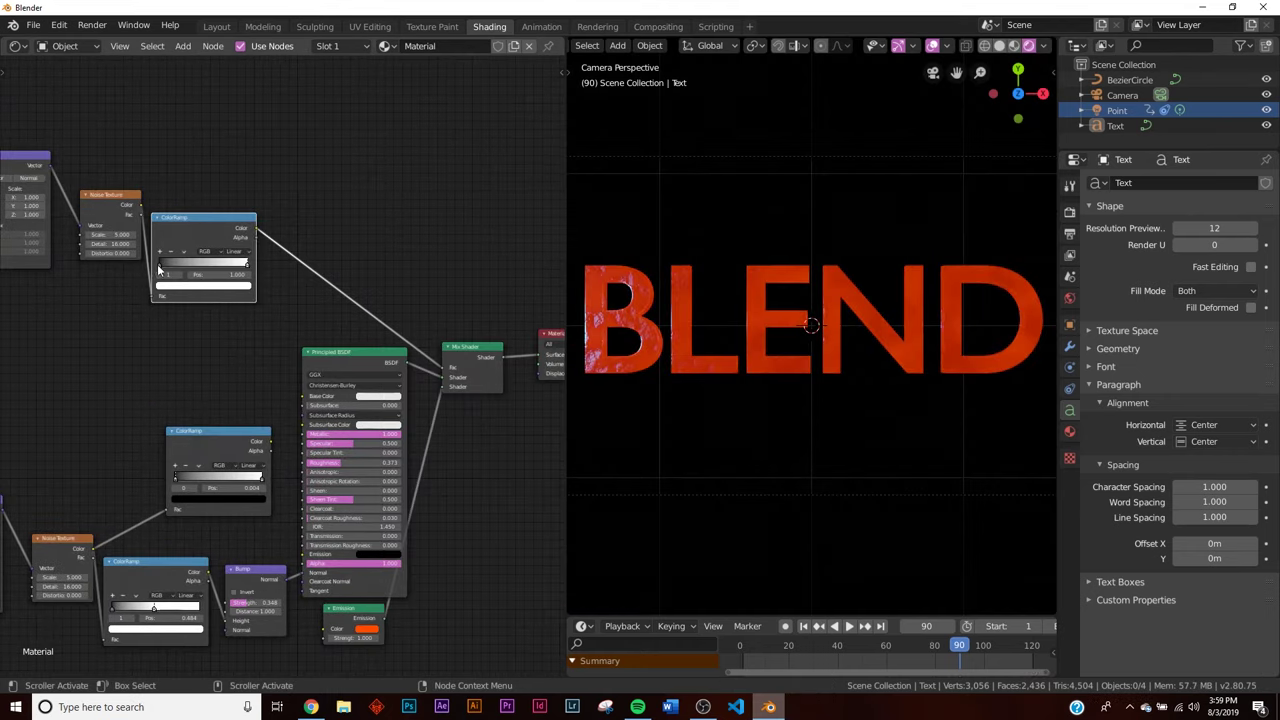
# - Try moving the white stop of the Mix Shader's ColorRamp inward to about 0.423
pyautogui.moveTo(158, 268)
pyautogui.mouseDown()
pyautogui.moveTo(210, 272)
pyautogui.moveTo(152, 270)
pyautogui.mouseUp()
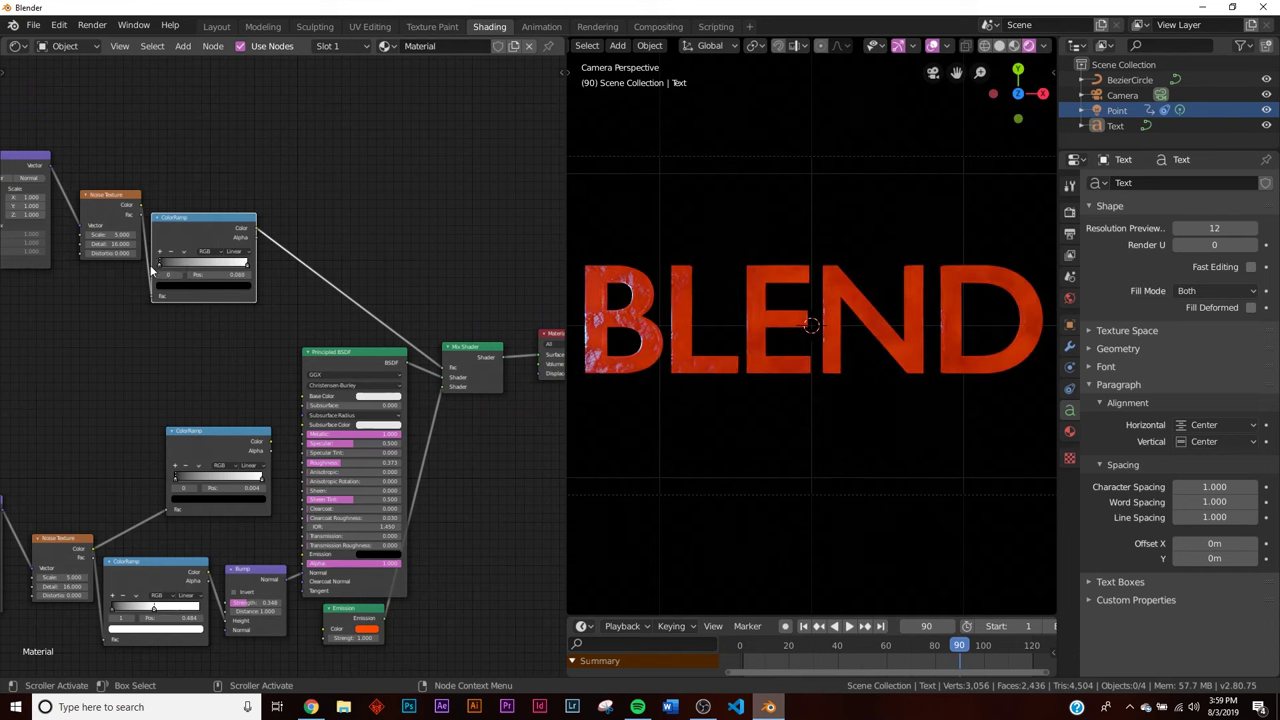
pyautogui.click(246, 266)
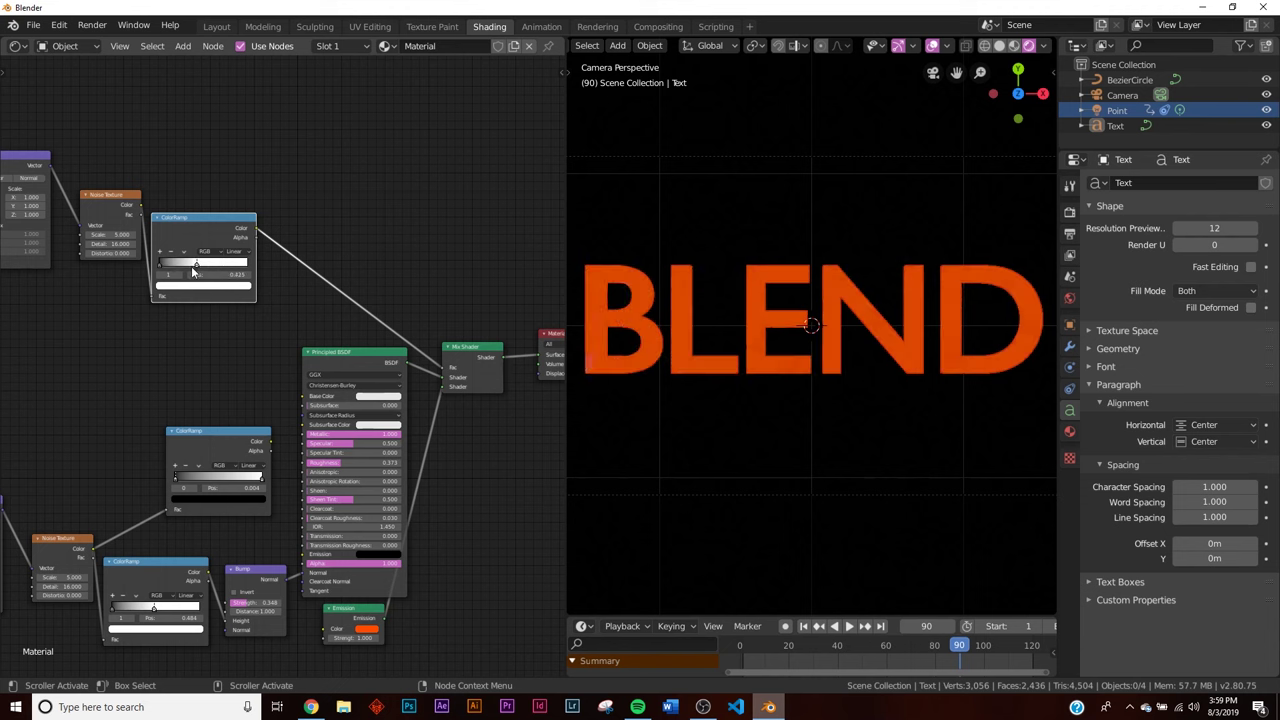
pyautogui.scroll(1, 260, 270)
pyautogui.scroll(2, 215, 276)
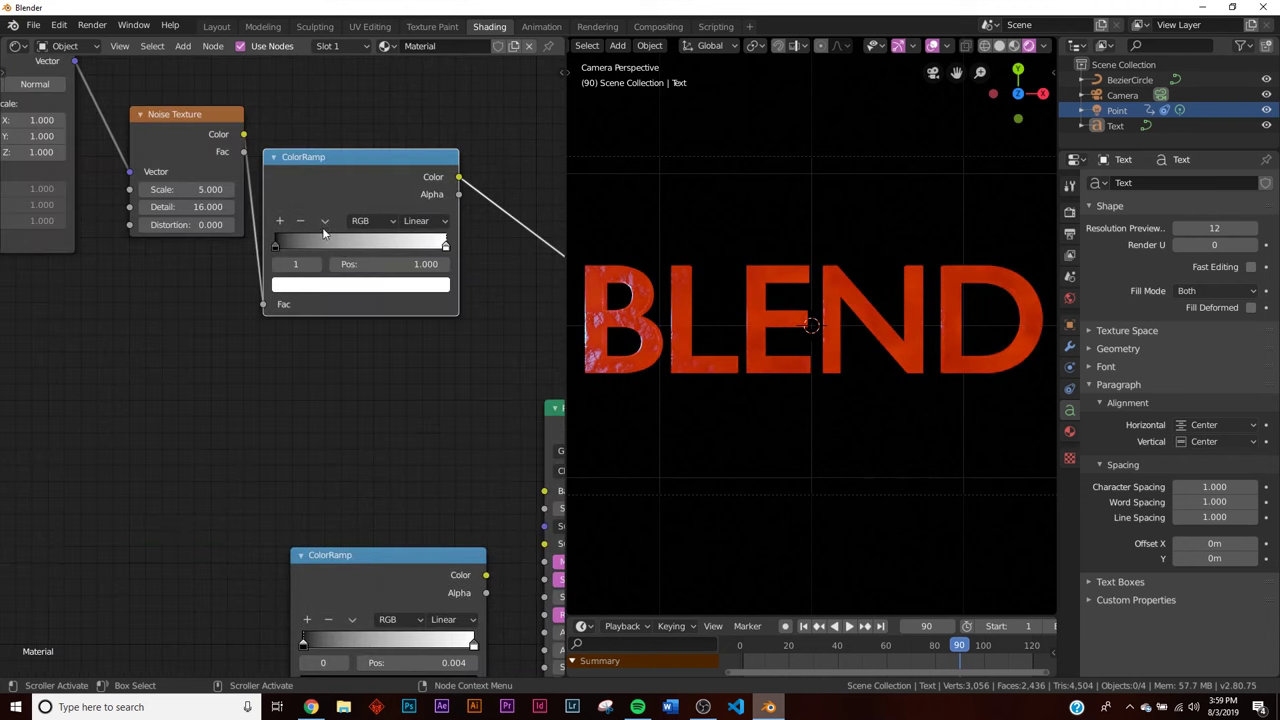
# - Flip the Mix Shader's ColorRamp and bring its stops close together, with the white stop at about 0.382
pyautogui.click(324, 222)
pyautogui.click(345, 243)
pyautogui.moveTo(352, 251); pyautogui.dragTo(345, 266, button='middle')
pyautogui.moveTo(440, 264); pyautogui.dragTo(352, 274)
pyautogui.moveTo(270, 262); pyautogui.dragTo(335, 262)
# - Move the flipped ColorRamp's white stop back to the start of the ramp and its black stop to about 0.457
pyautogui.scroll(2, 401, 258)
pyautogui.scroll(3, 749, 354)
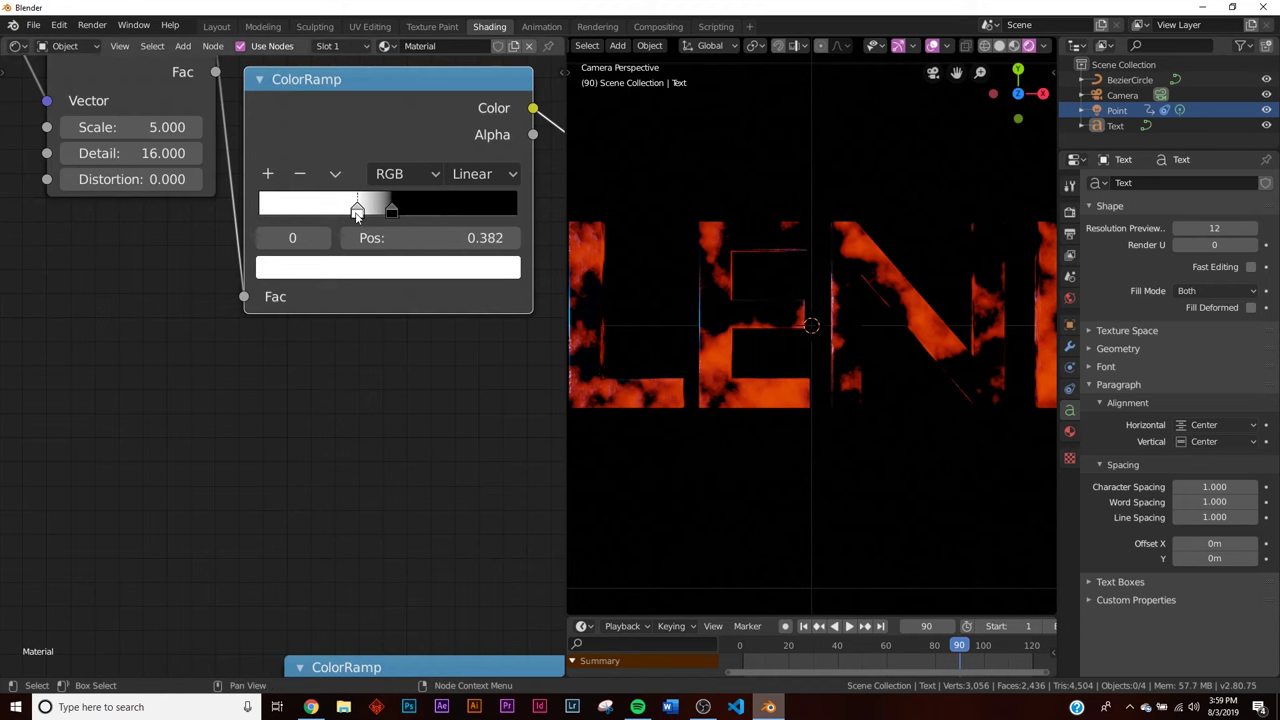
pyautogui.moveTo(357, 213); pyautogui.dragTo(238, 226)
pyautogui.moveTo(399, 214)
pyautogui.mouseDown()
pyautogui.moveTo(358, 220)
pyautogui.moveTo(382, 222)
pyautogui.mouseUp()
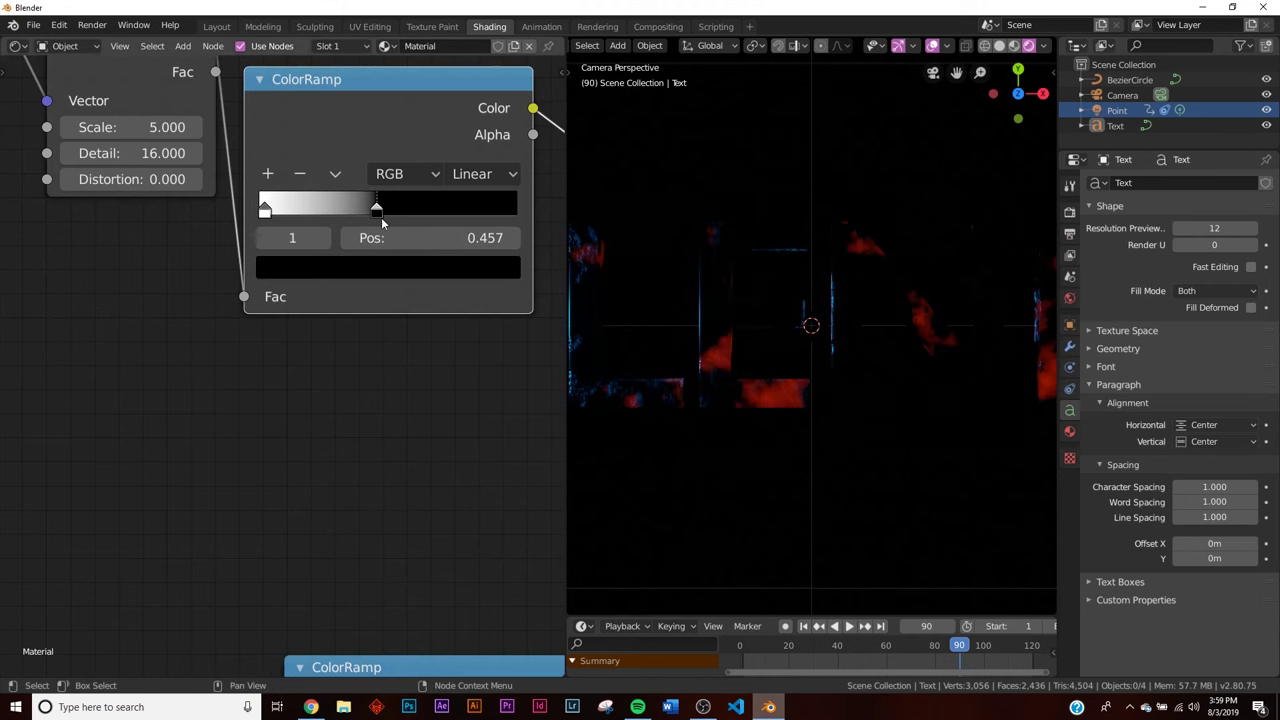
# - Set the strength of the text material's orange Emission shader to 20
pyautogui.scroll(-1, 880, 367)
pyautogui.moveTo(443, 501); pyautogui.dragTo(389, 155, button='middle')
pyautogui.moveTo(407, 526); pyautogui.dragTo(333, 302, button='middle')
pyautogui.scroll(-7, 370, 380)
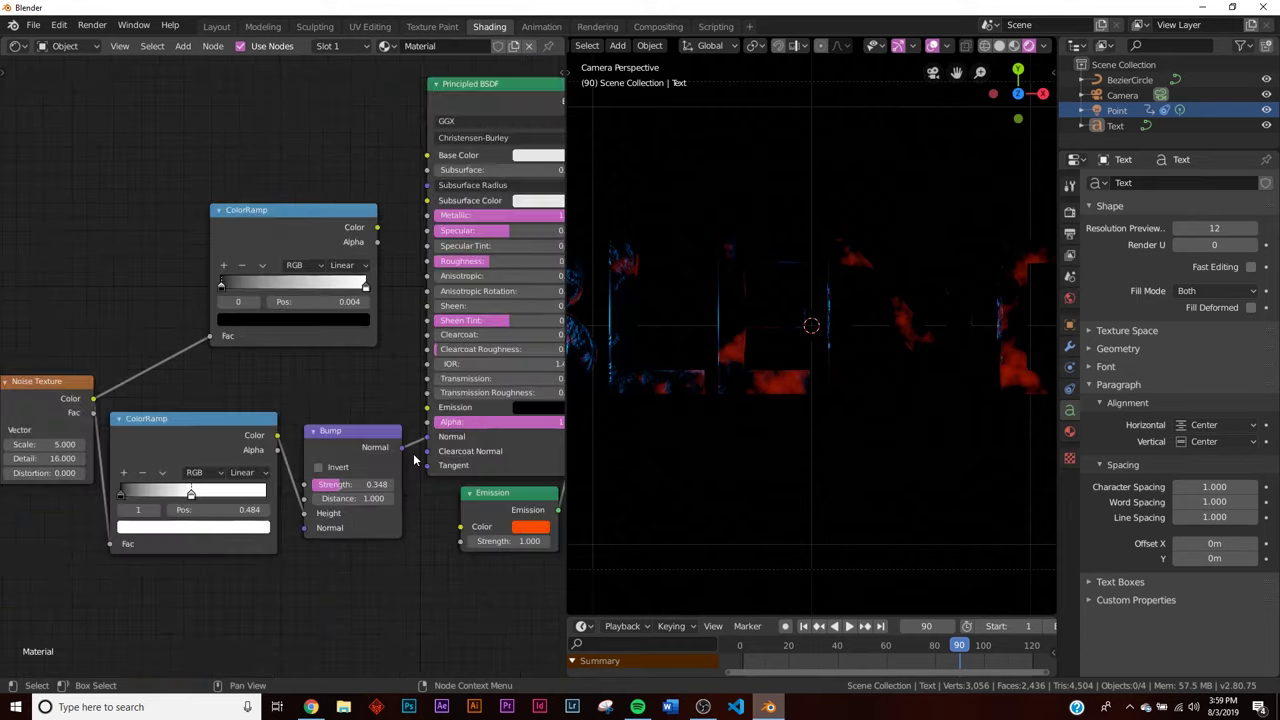
pyautogui.moveTo(518, 556); pyautogui.dragTo(428, 479, button='middle')
pyautogui.click(425, 472)
pyautogui.click(424, 467)
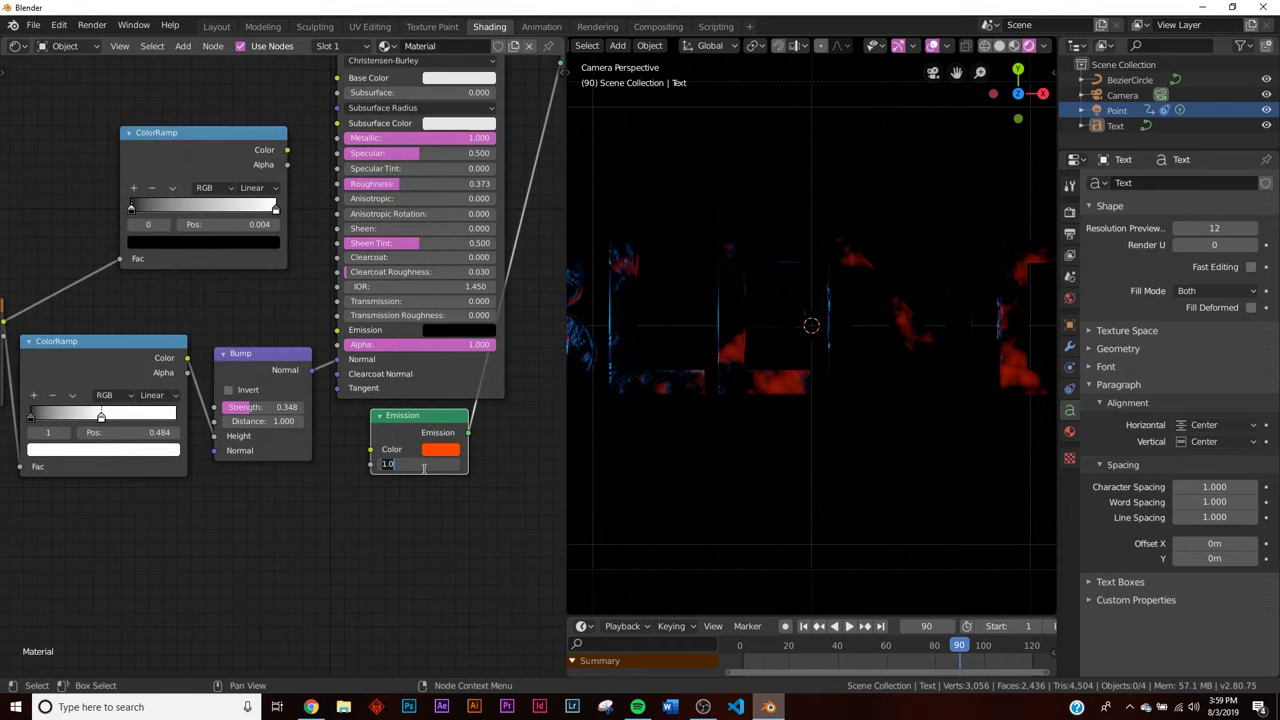
pyautogui.write('20')
pyautogui.press('Return')
# - Enable Bloom in the Eevee render settings
pyautogui.moveTo(319, 114); pyautogui.dragTo(356, 409, button='middle')
pyautogui.click(1069, 212)
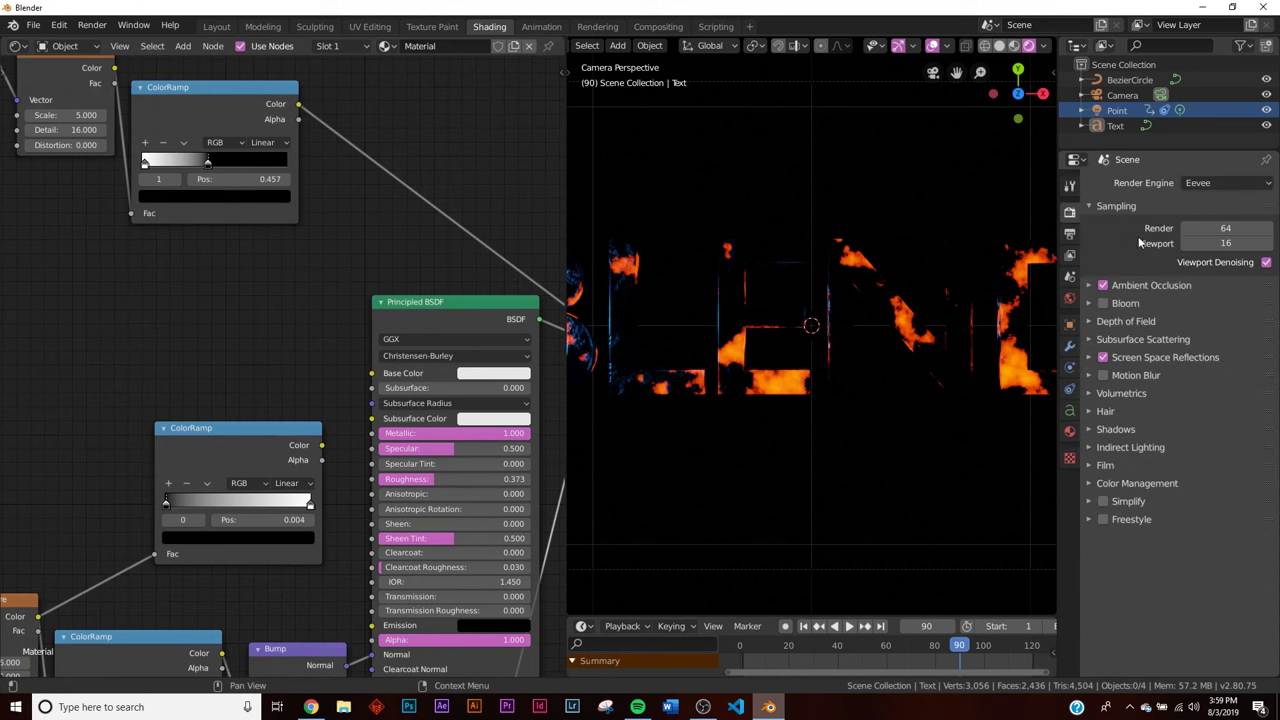
pyautogui.click(1117, 301)
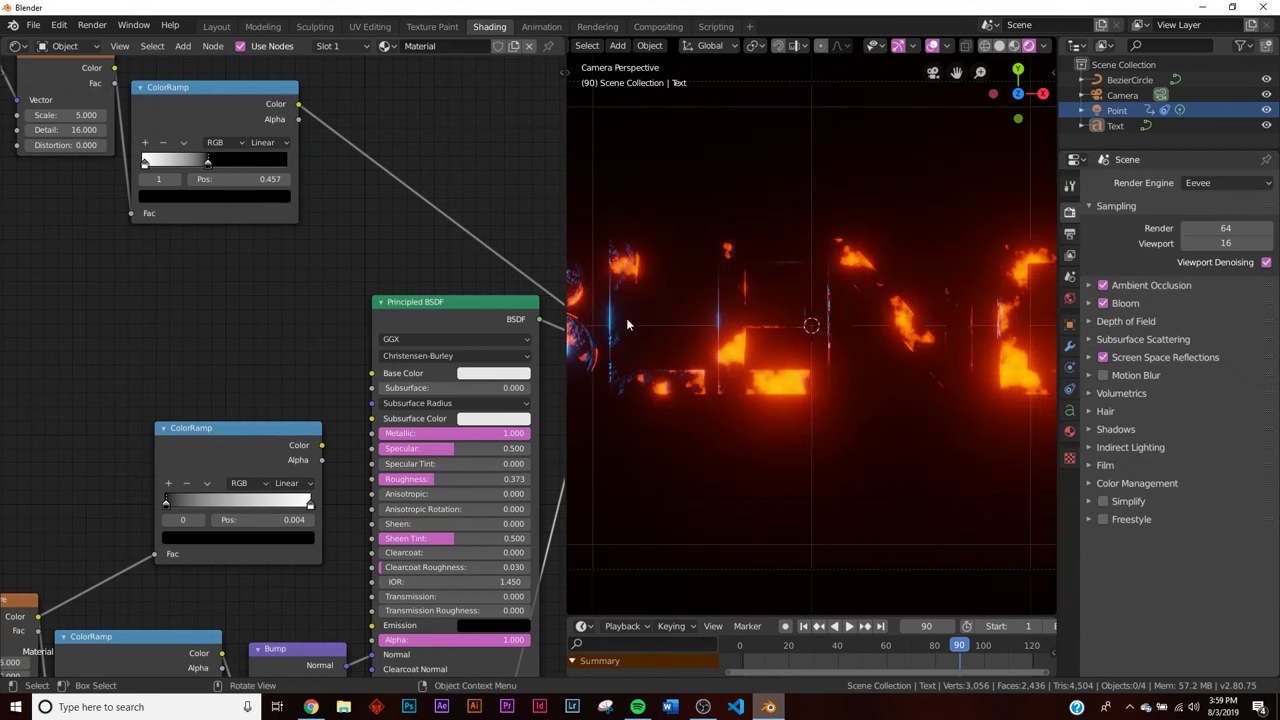
# - Move the black stop of the Mix Shader's ColorRamp inward to about 0.433
pyautogui.moveTo(227, 159); pyautogui.dragTo(344, 246, button='middle')
pyautogui.moveTo(322, 250)
pyautogui.mouseDown()
pyautogui.moveTo(301, 253)
pyautogui.moveTo(320, 250)
pyautogui.mouseUp()
pyautogui.scroll(-3, 936, 375)
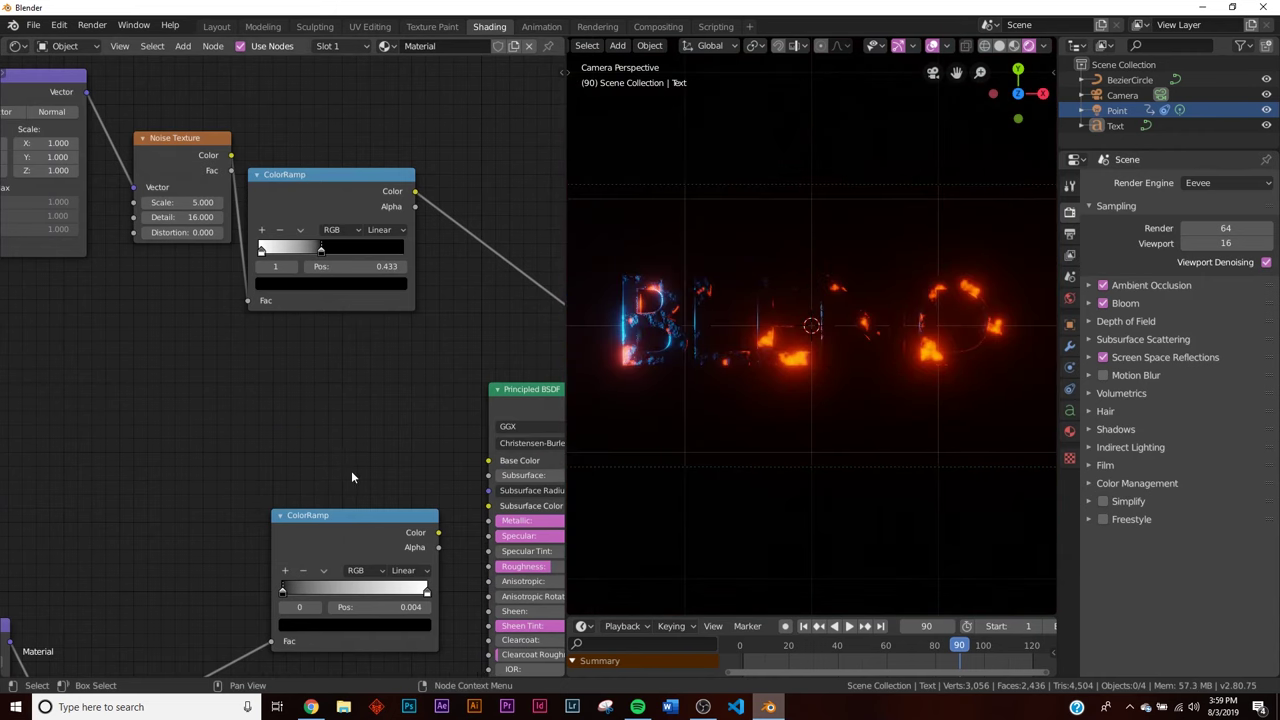
pyautogui.moveTo(351, 477); pyautogui.dragTo(263, 268, button='middle')
# - Play back the glowing text animation in the layout view and look at it through the camera
pyautogui.click(216, 26)
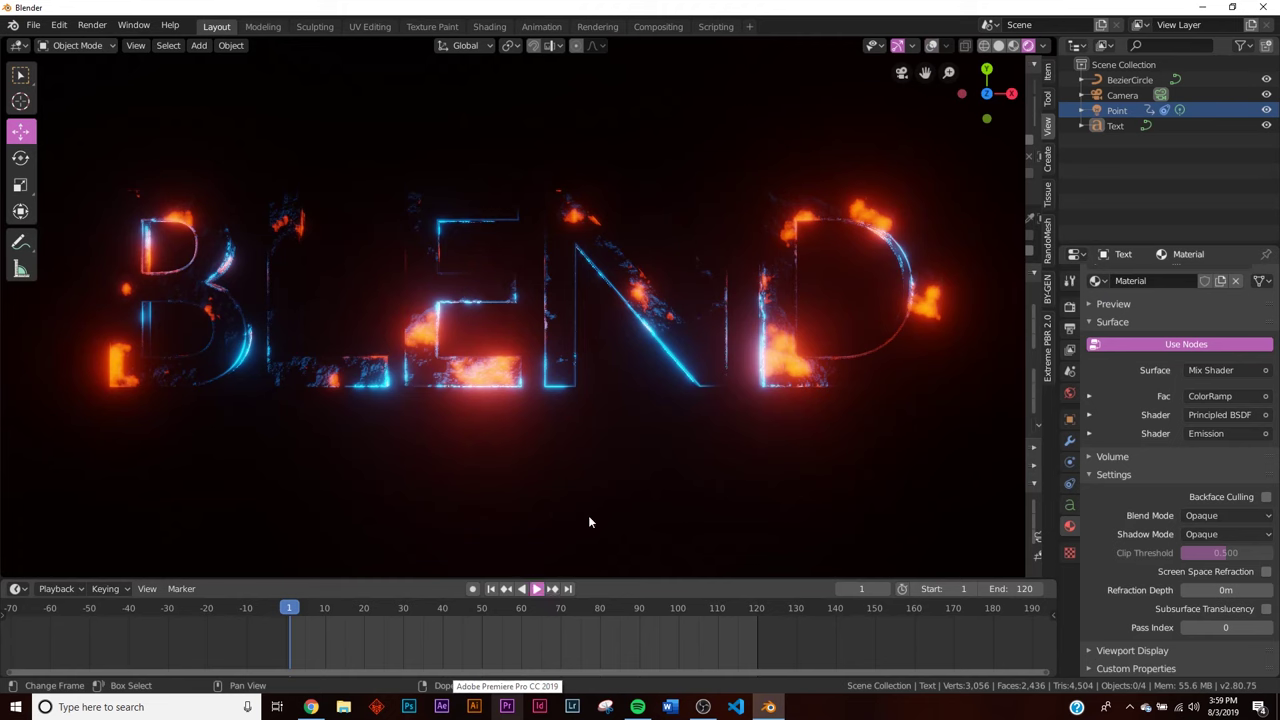
pyautogui.press('space')
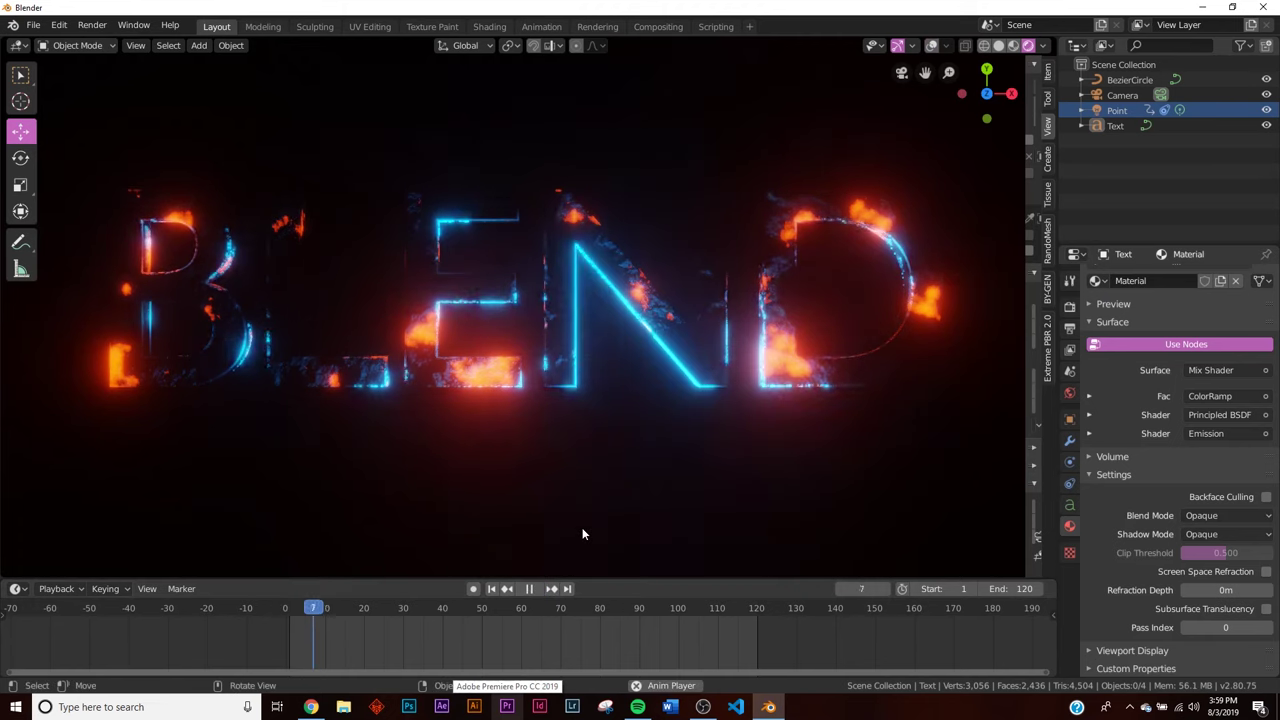
pyautogui.press('KP_0')
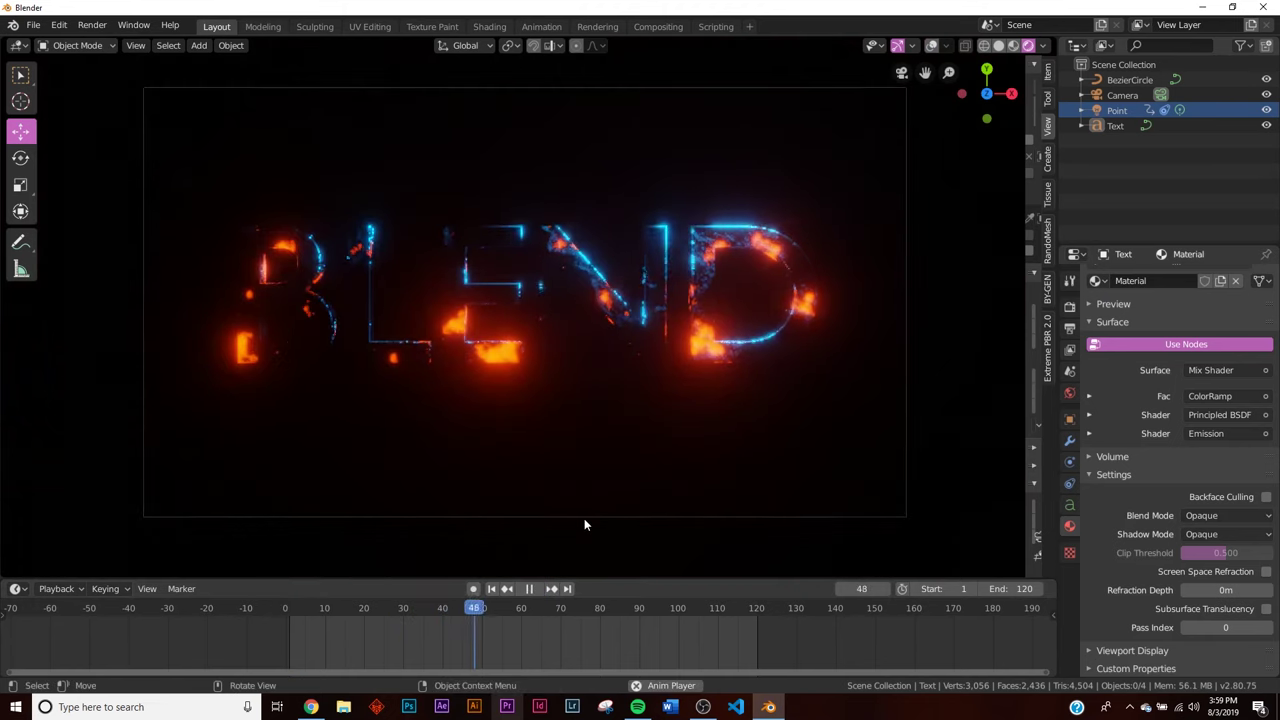
pyautogui.press('Escape')
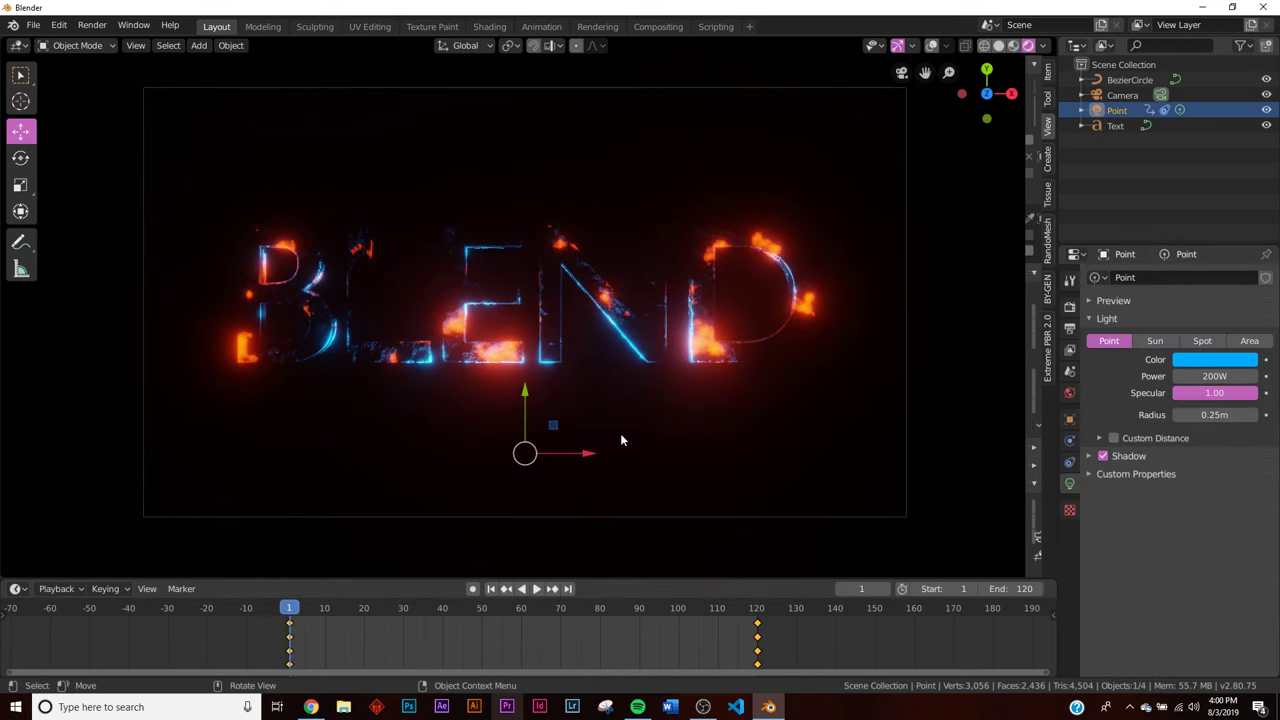
# - Set the strength of the text material's Emission shader to 0
pyautogui.click(548, 27)
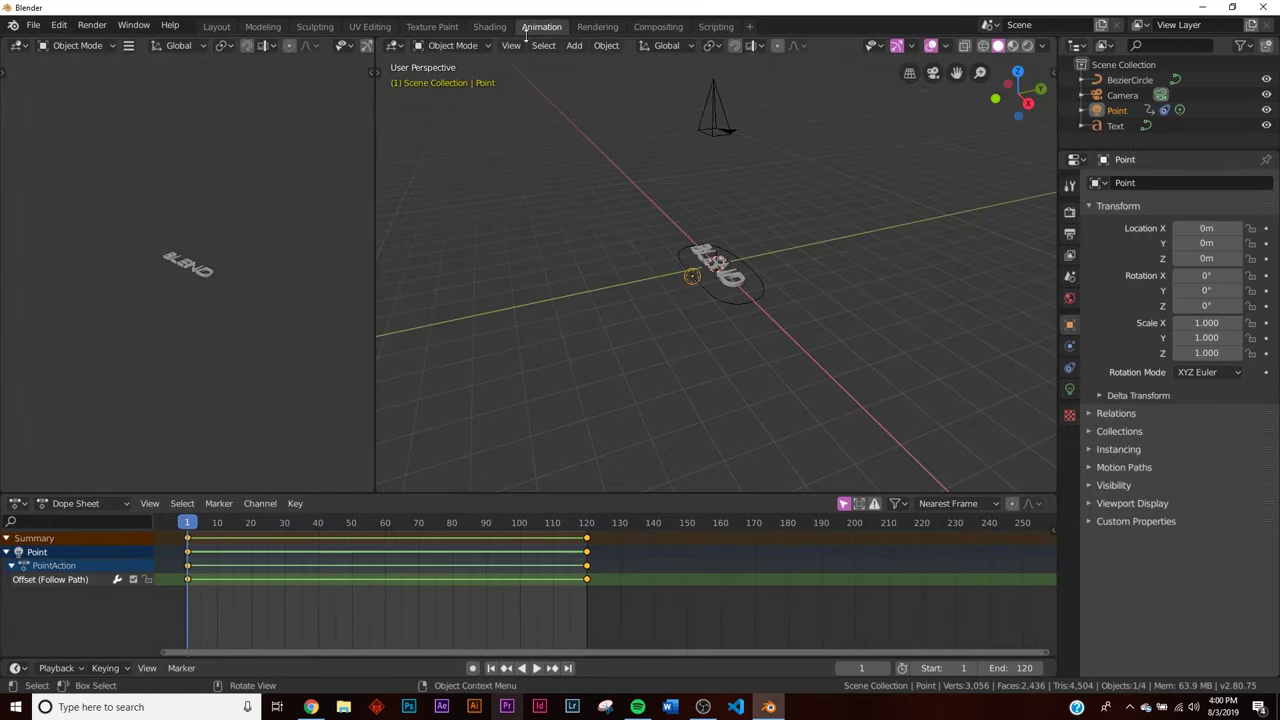
pyautogui.click(489, 26)
pyautogui.moveTo(505, 593); pyautogui.dragTo(487, 537, button='middle')
pyautogui.write('0')
pyautogui.press('Return')
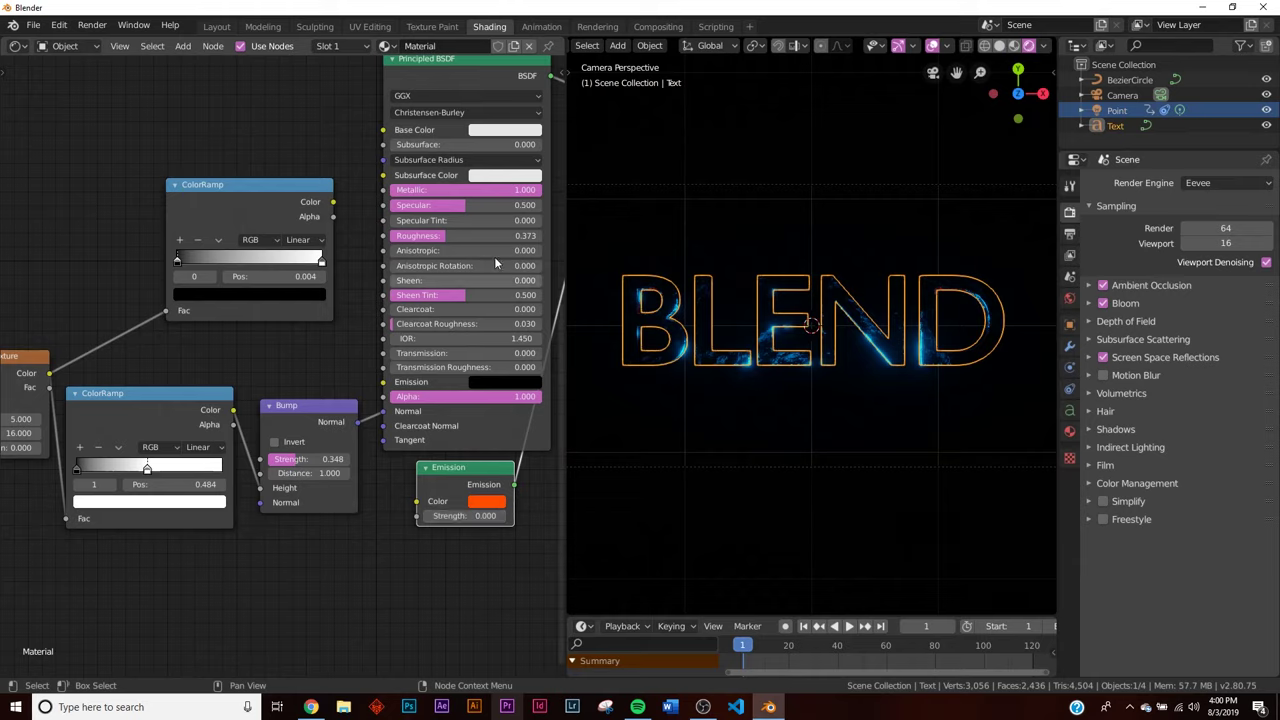
# - Select the point light in the layout scene and set its power to 0 W
pyautogui.click(216, 26)
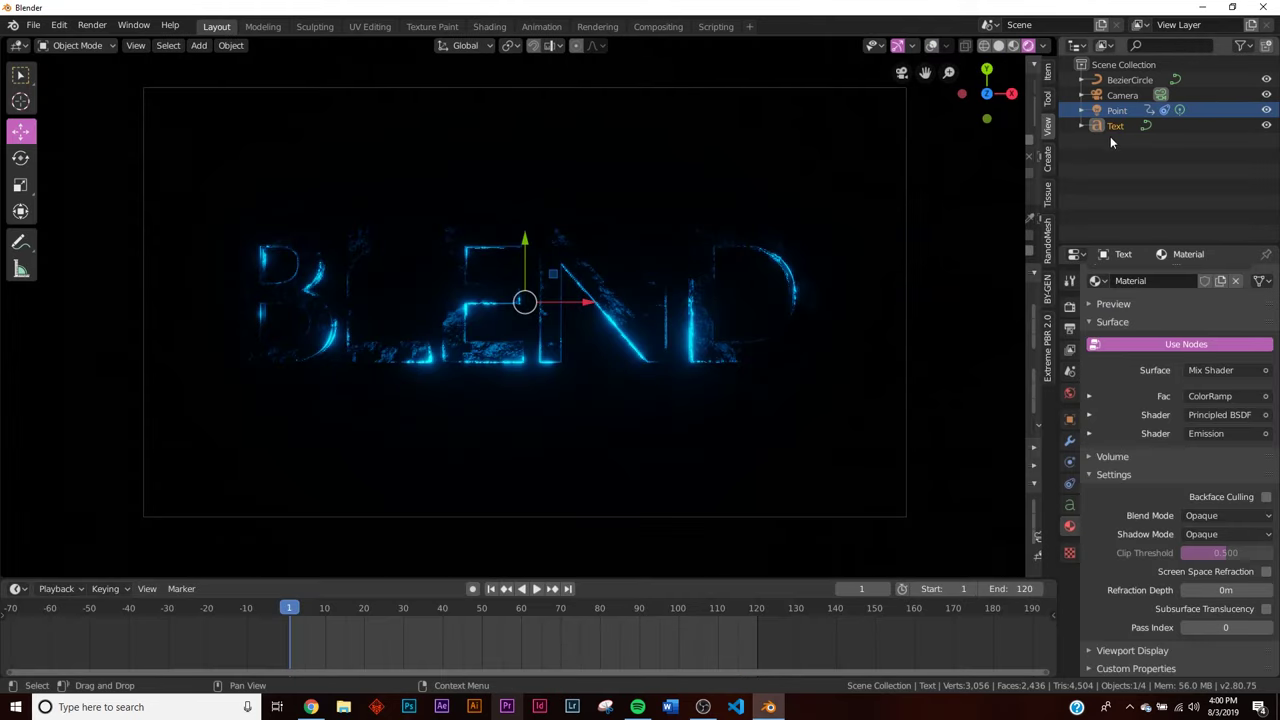
pyautogui.click(1113, 110)
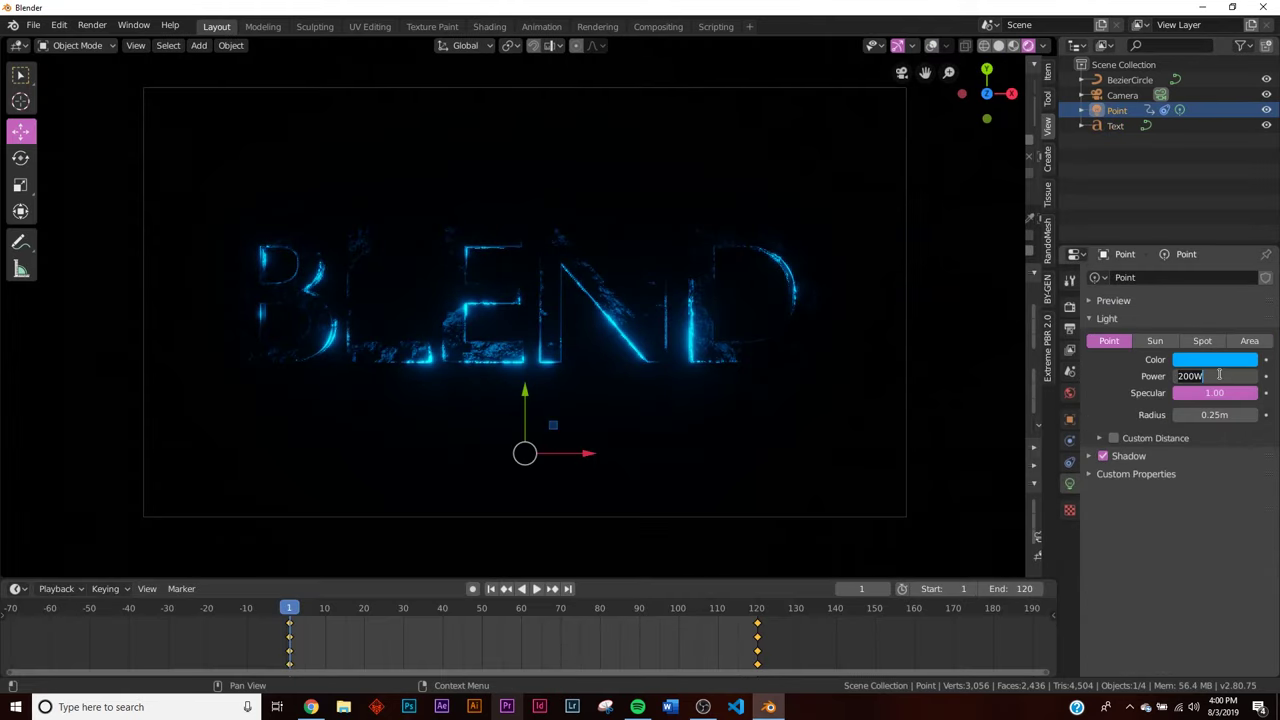
pyautogui.write('0')
pyautogui.press('Return')
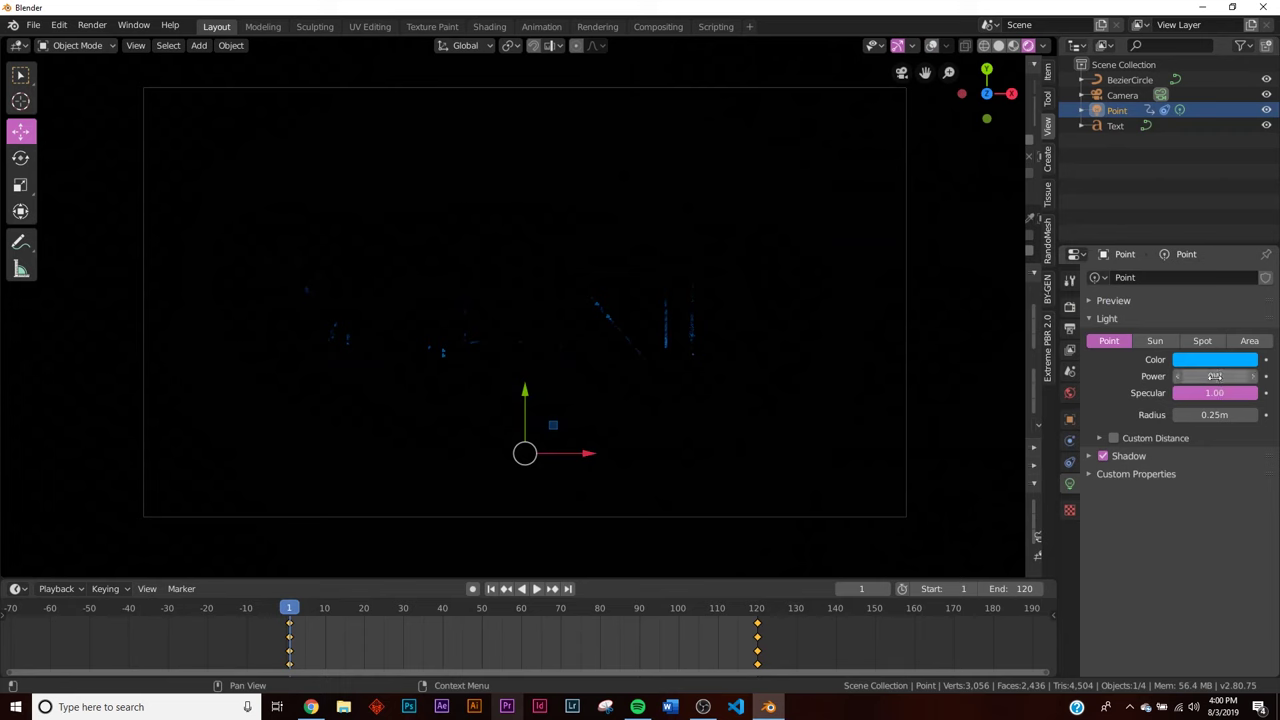
# - Set the default F-curve interpolation to Bezier in the animation preferences
pyautogui.click(62, 26)
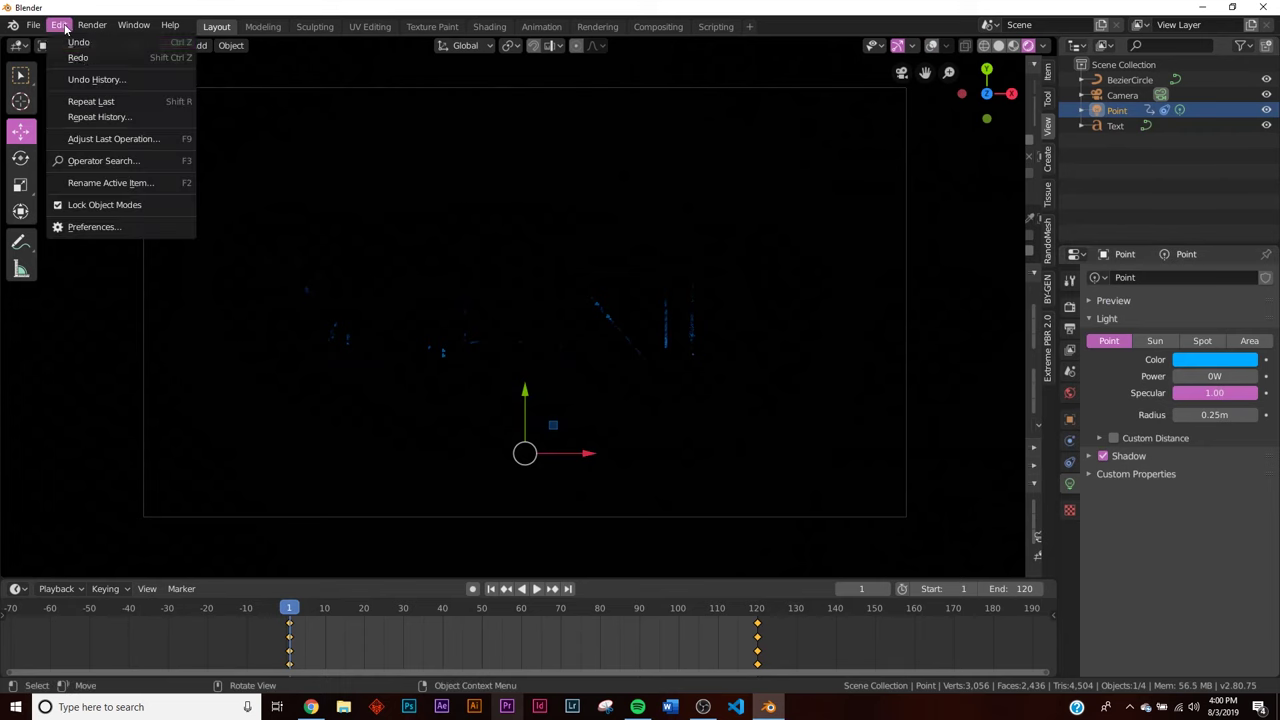
pyautogui.click(110, 226)
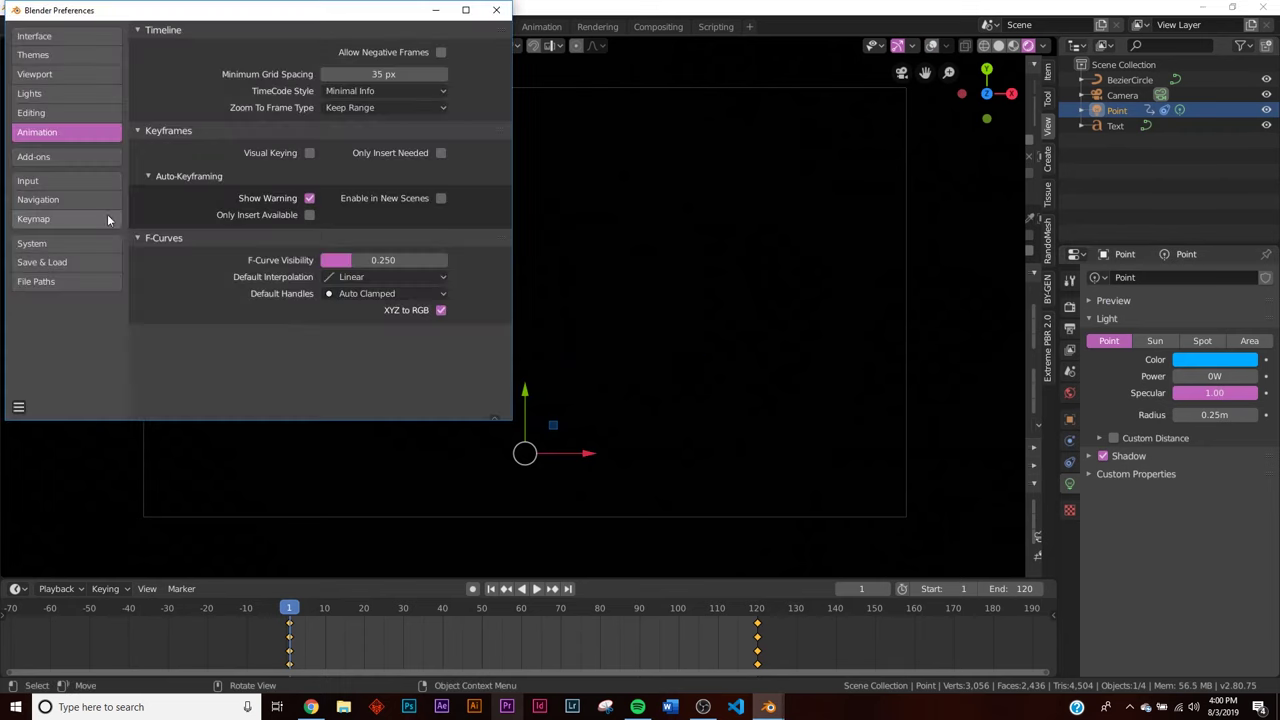
pyautogui.click(325, 277)
pyautogui.click(186, 193)
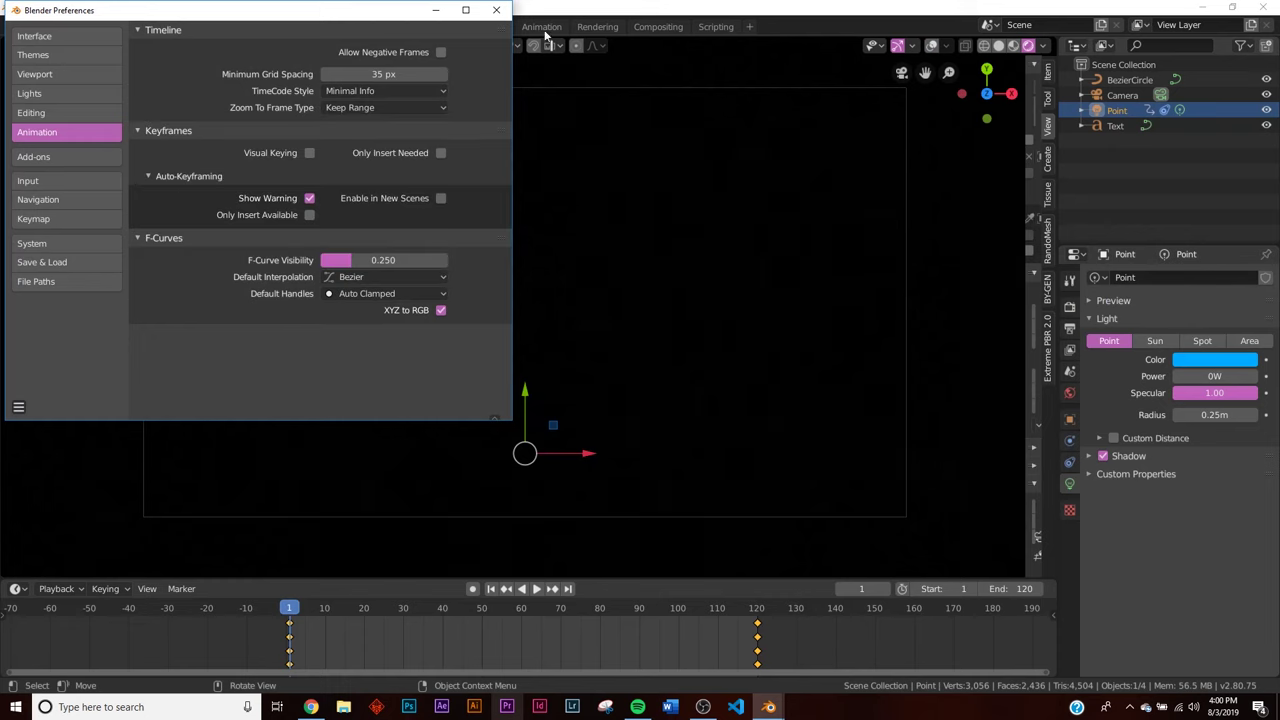
pyautogui.click(500, 14)
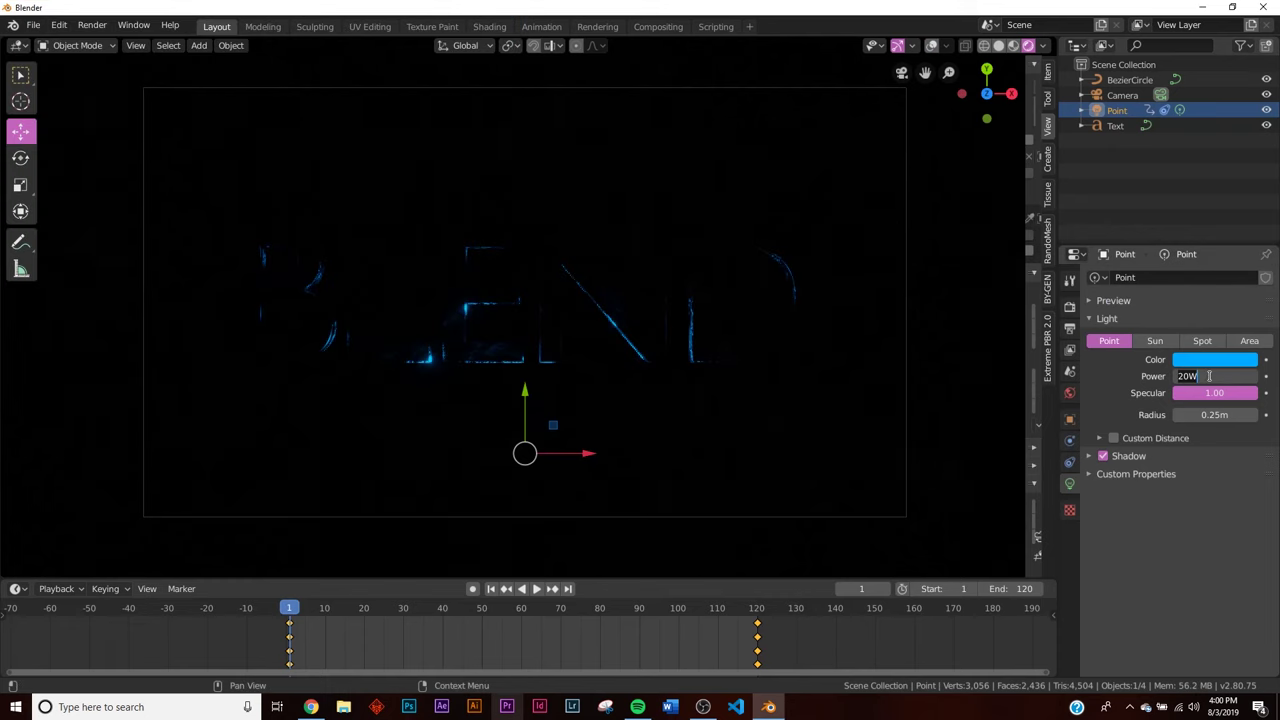
# - Keyframe the point light's power at 0 W on frame 1 and 200 W on frame 20
pyautogui.write('0')
pyautogui.press('Return')
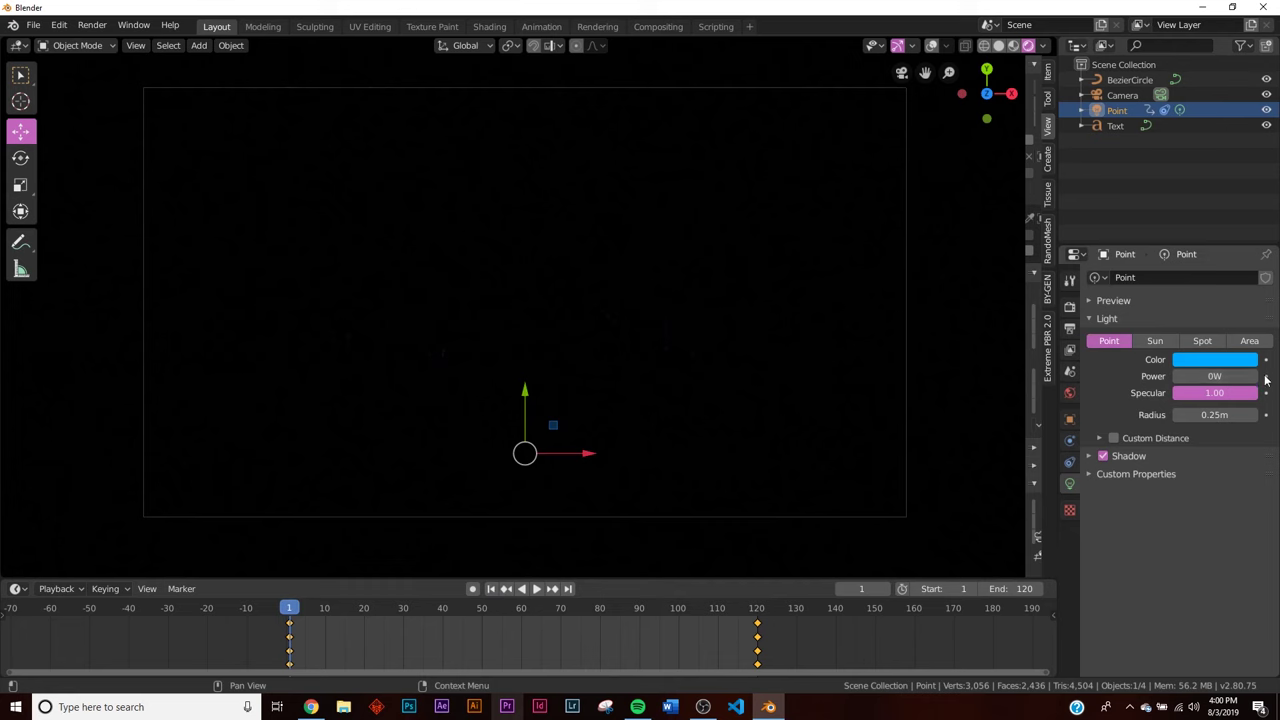
pyautogui.moveTo(288, 610); pyautogui.dragTo(363, 610)
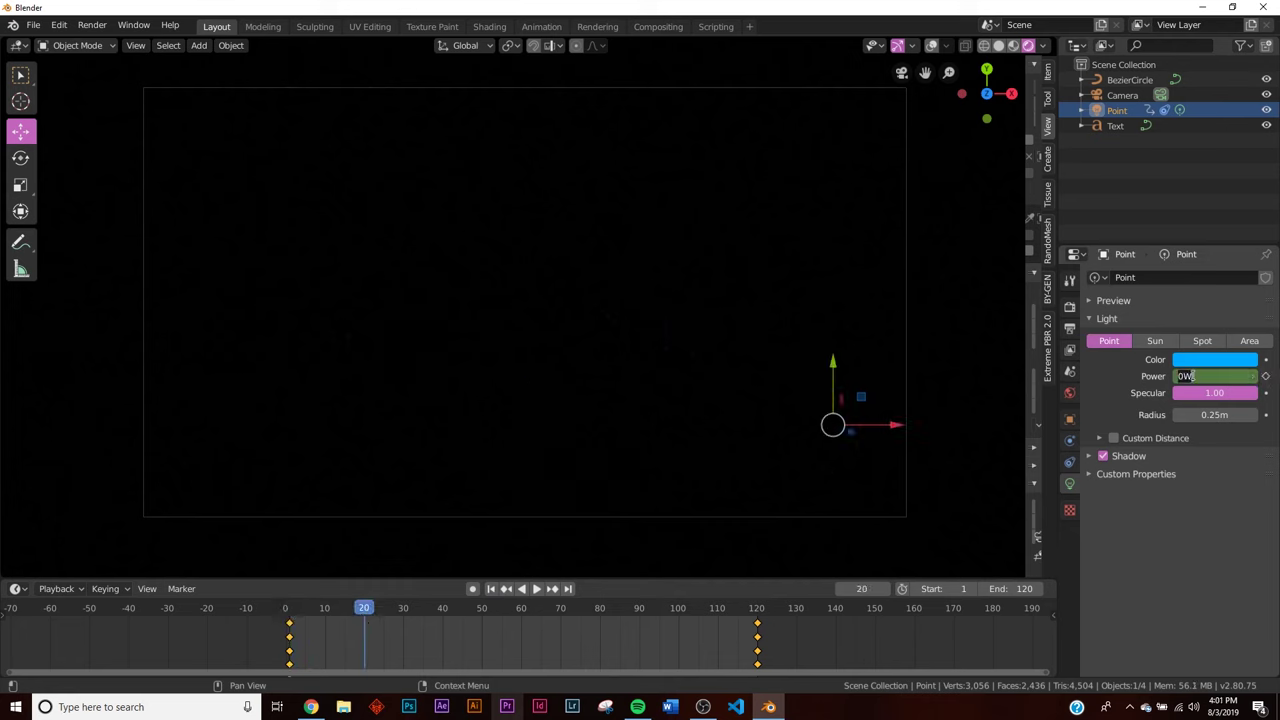
pyautogui.click(1192, 375)
pyautogui.write('200')
pyautogui.press('Return')
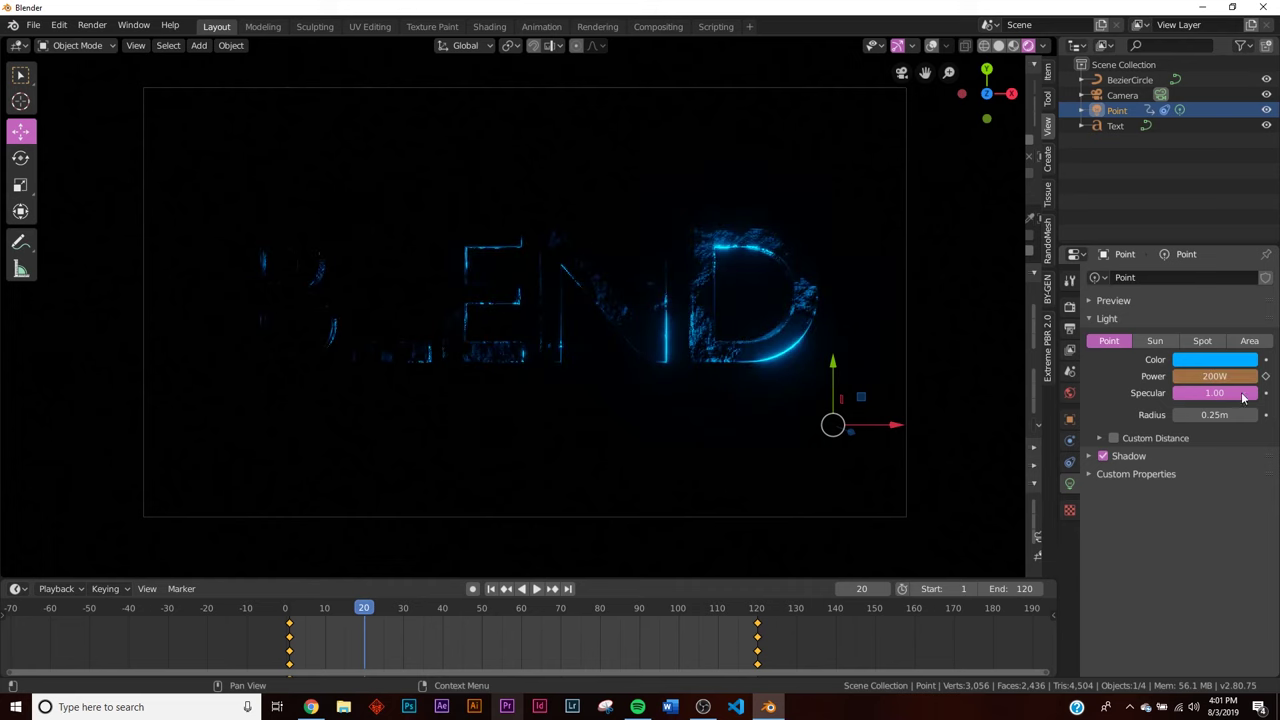
pyautogui.click(1265, 376)
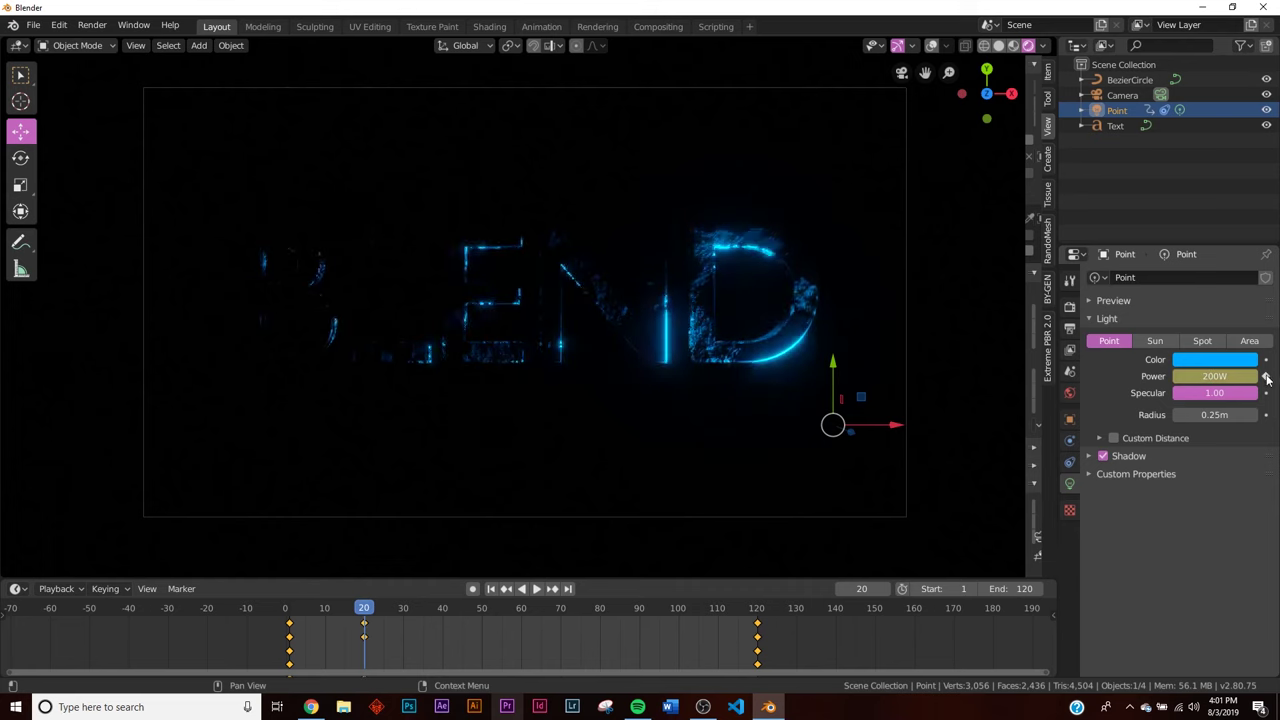
# - Play the light's fade-in from the start and move the 200 W power keyframe to frame 40
pyautogui.click(492, 589)
pyautogui.click(536, 589)
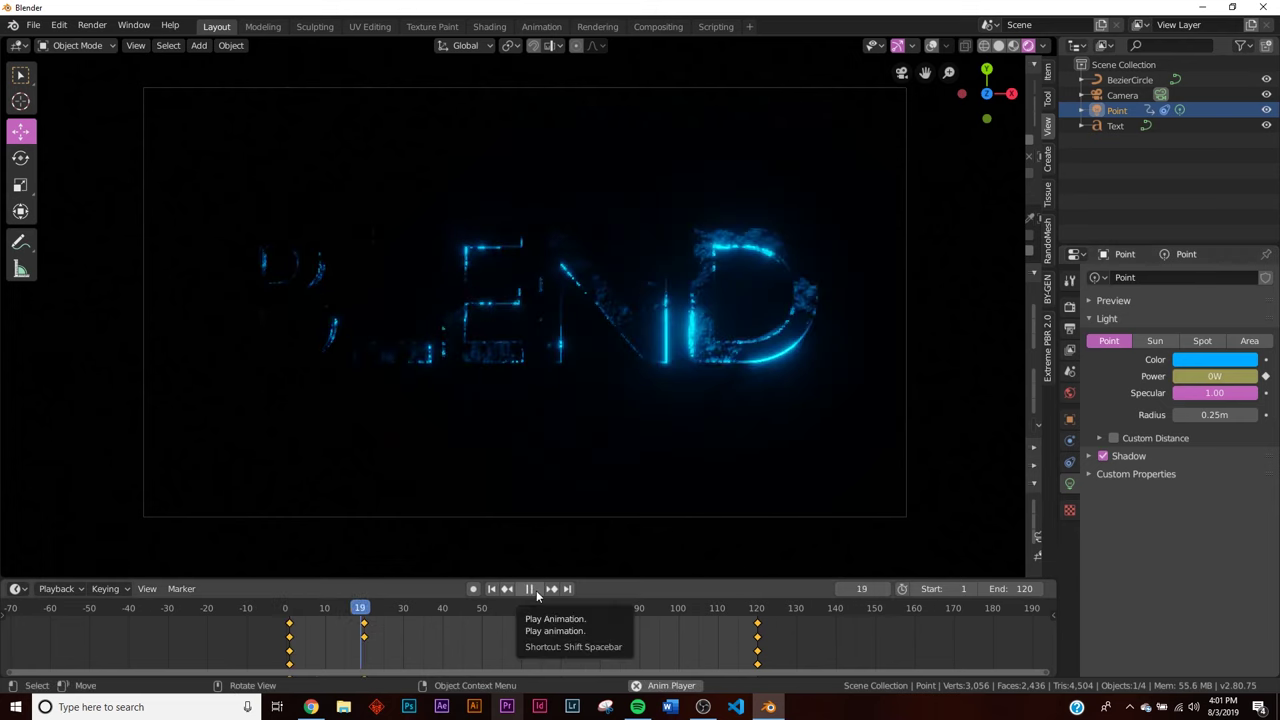
pyautogui.press('space')
pyautogui.moveTo(371, 636); pyautogui.dragTo(443, 626)
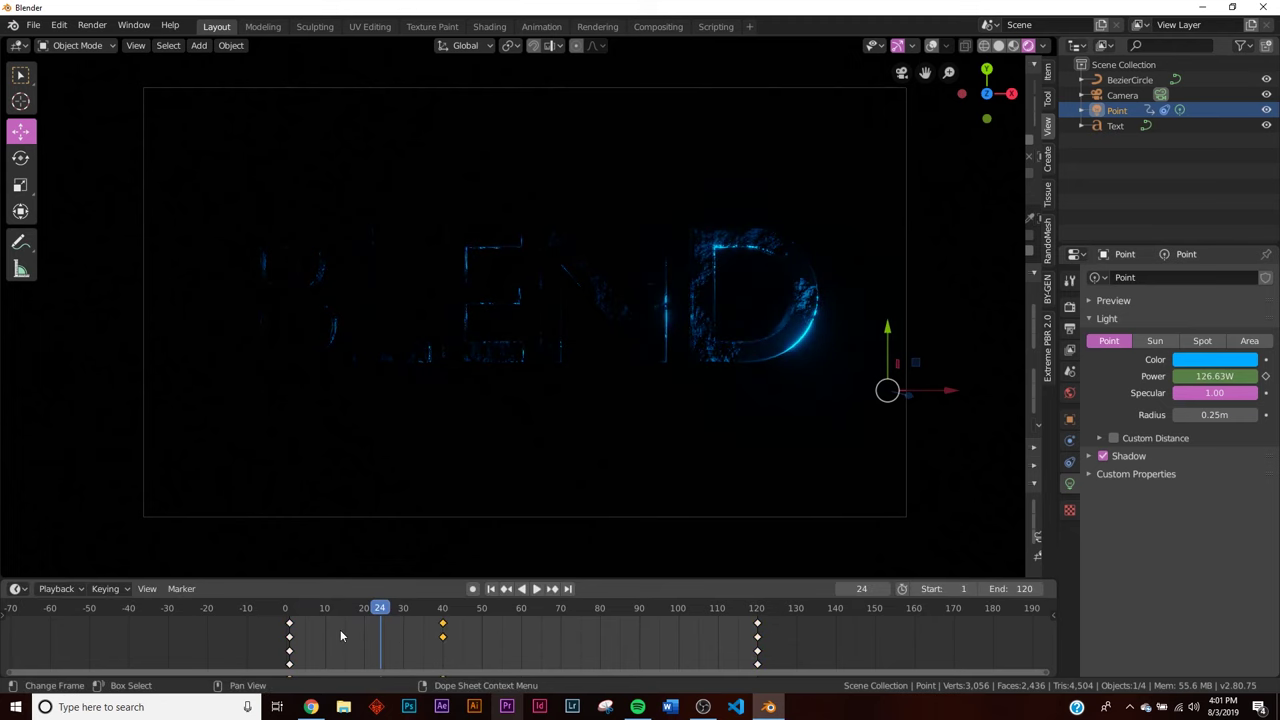
# - Play the animation from the start to check the timing of the light's fade-in
pyautogui.click(491, 589)
pyautogui.click(536, 589)
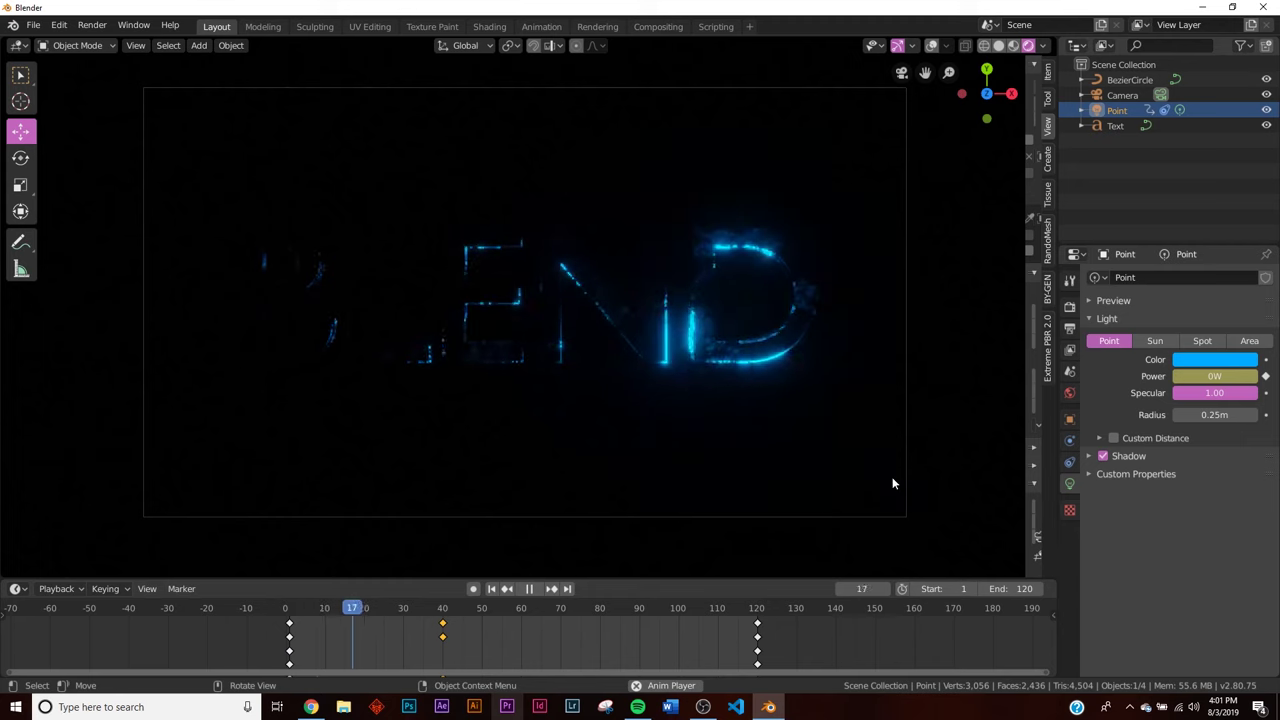
pyautogui.click(531, 589)
# - Keyframe the point light's power at 200 W on frame 95 and 0 W on frame 120, checking the playback
pyautogui.moveTo(685, 620); pyautogui.dragTo(657, 618)
pyautogui.click(1266, 376)
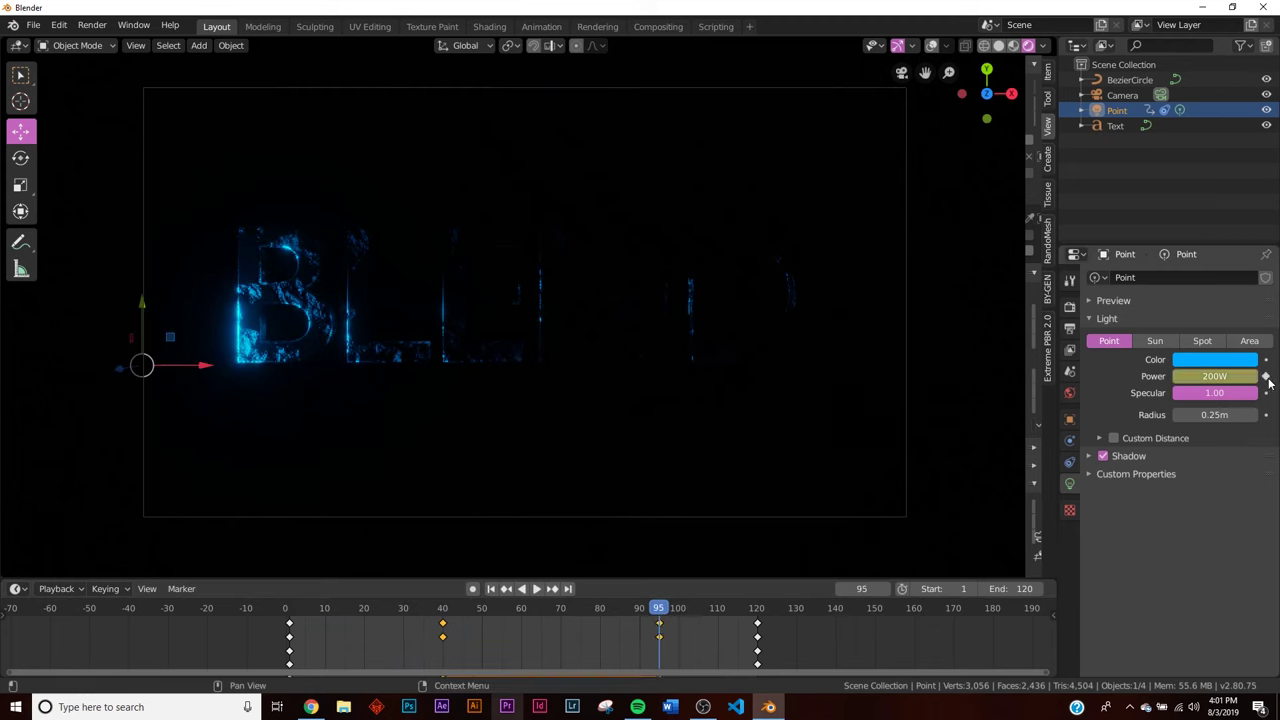
pyautogui.click(553, 590)
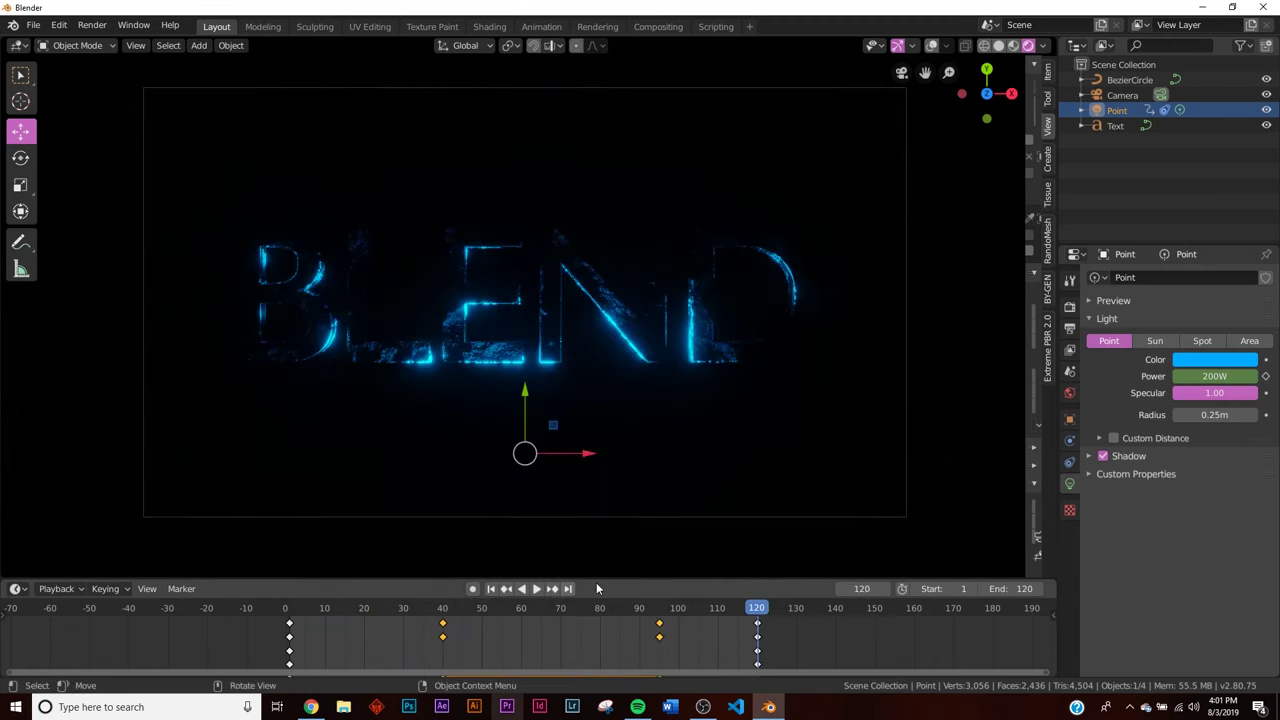
pyautogui.press('Return')
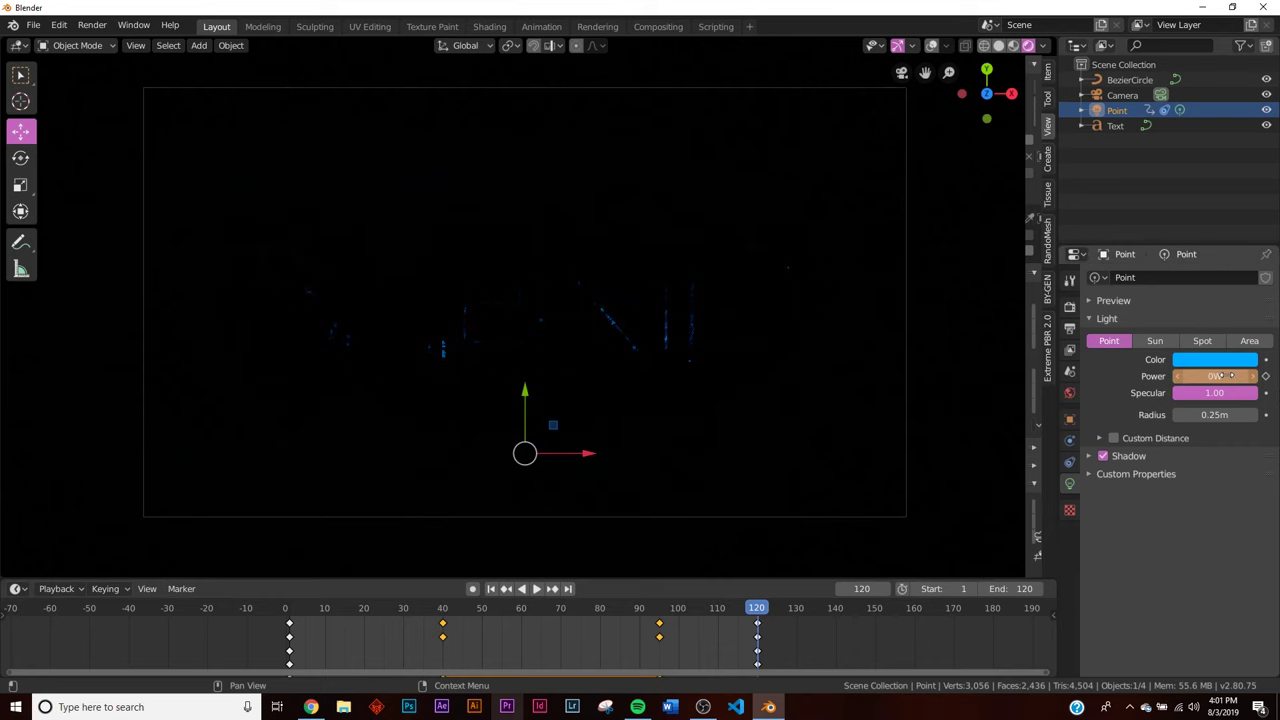
pyautogui.click(1266, 376)
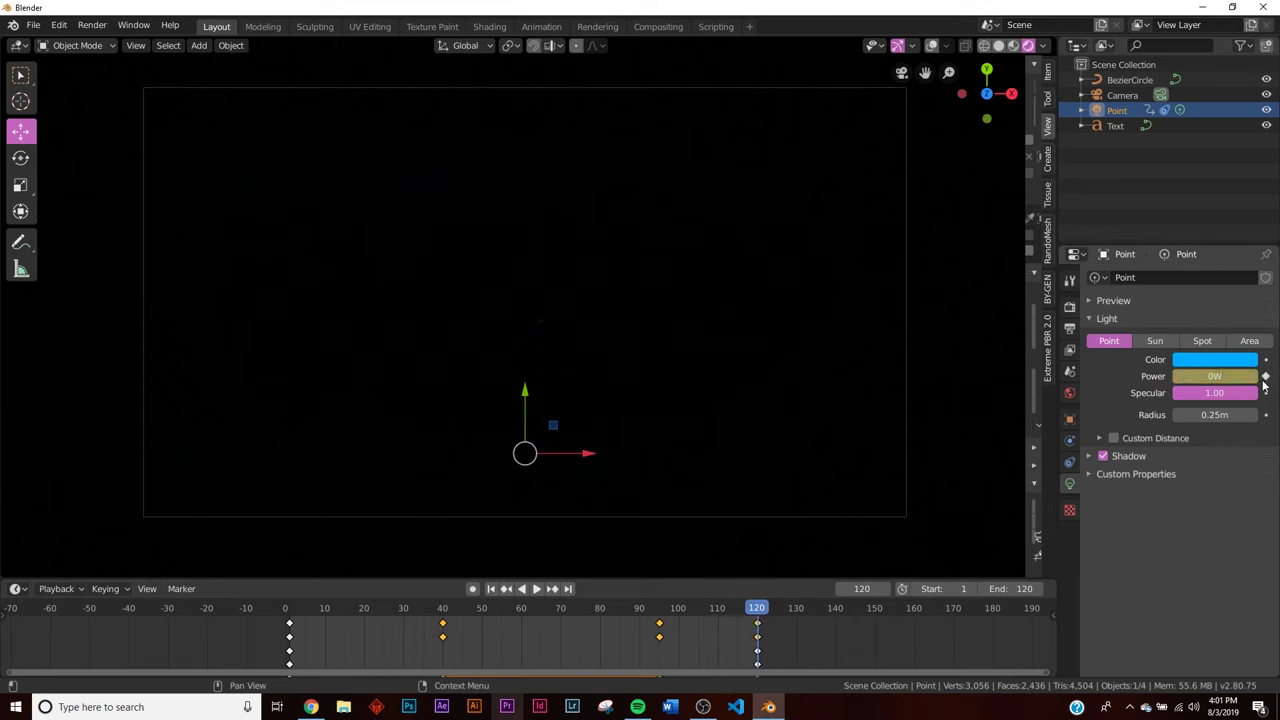
pyautogui.click(534, 589)
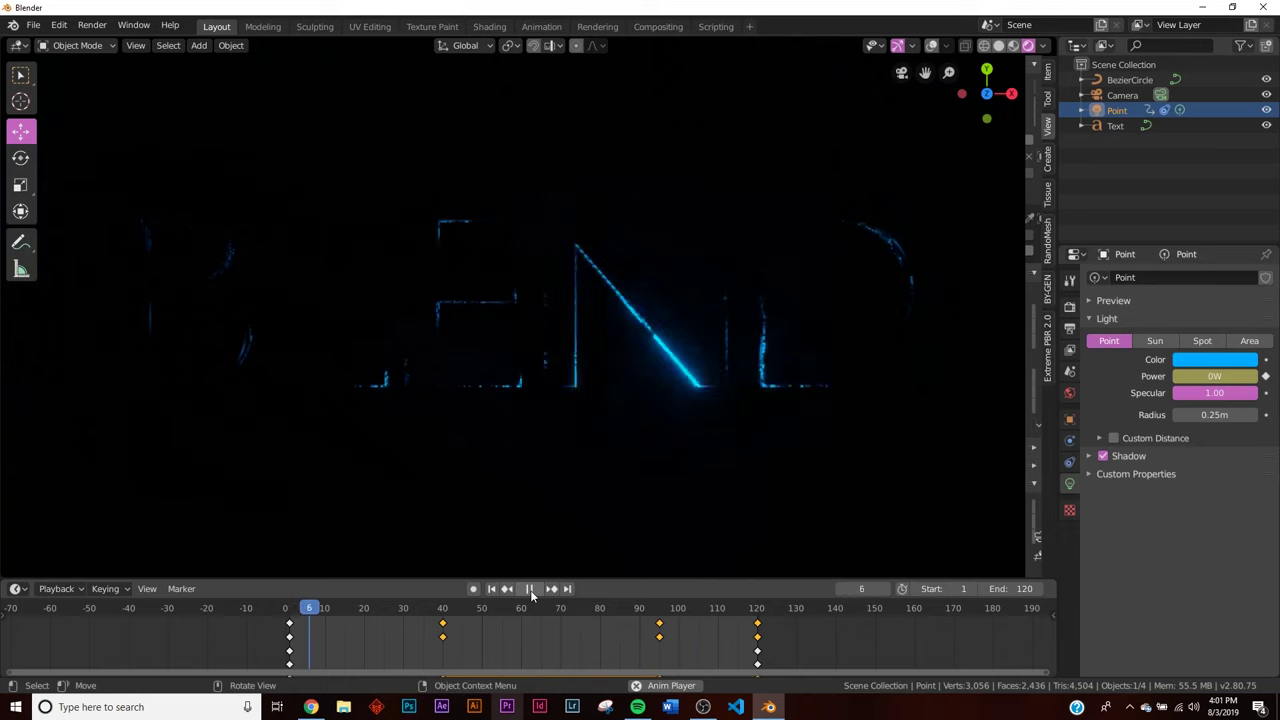
pyautogui.press('Escape')
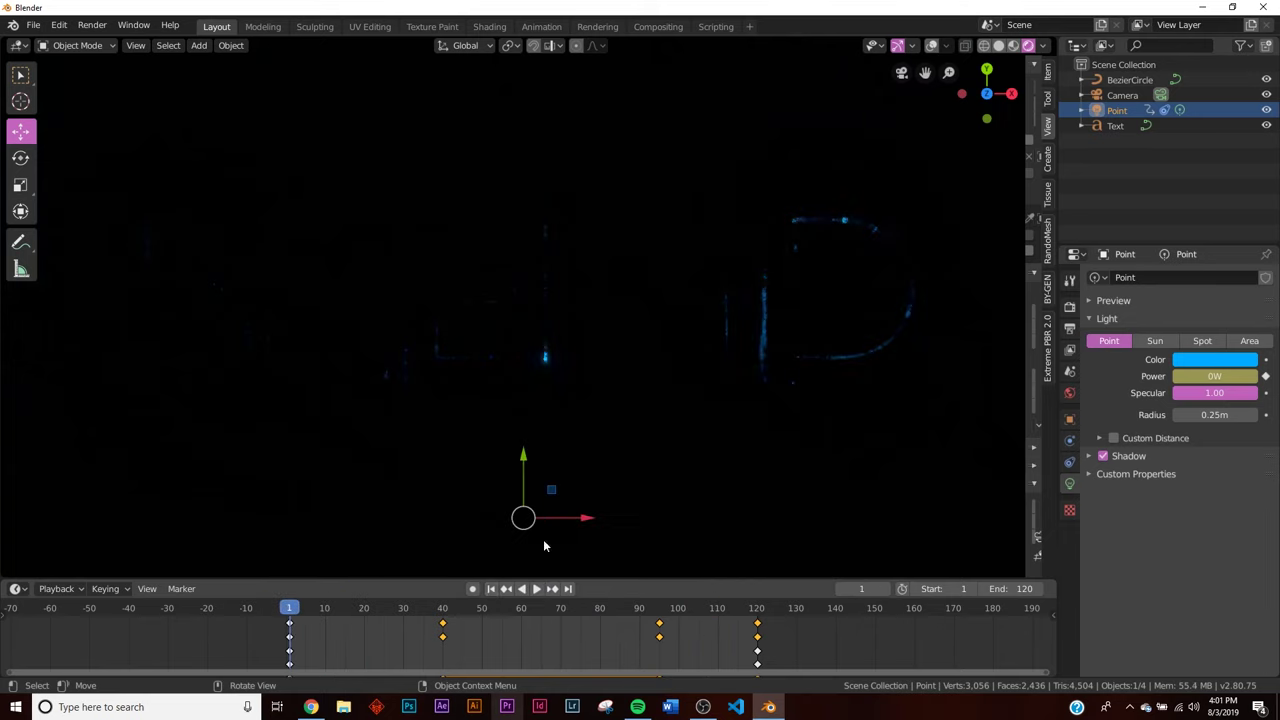
# - Bring up the BLEND text's material nodes in the shading workspace and hide the viewport overlays
pyautogui.click(490, 27)
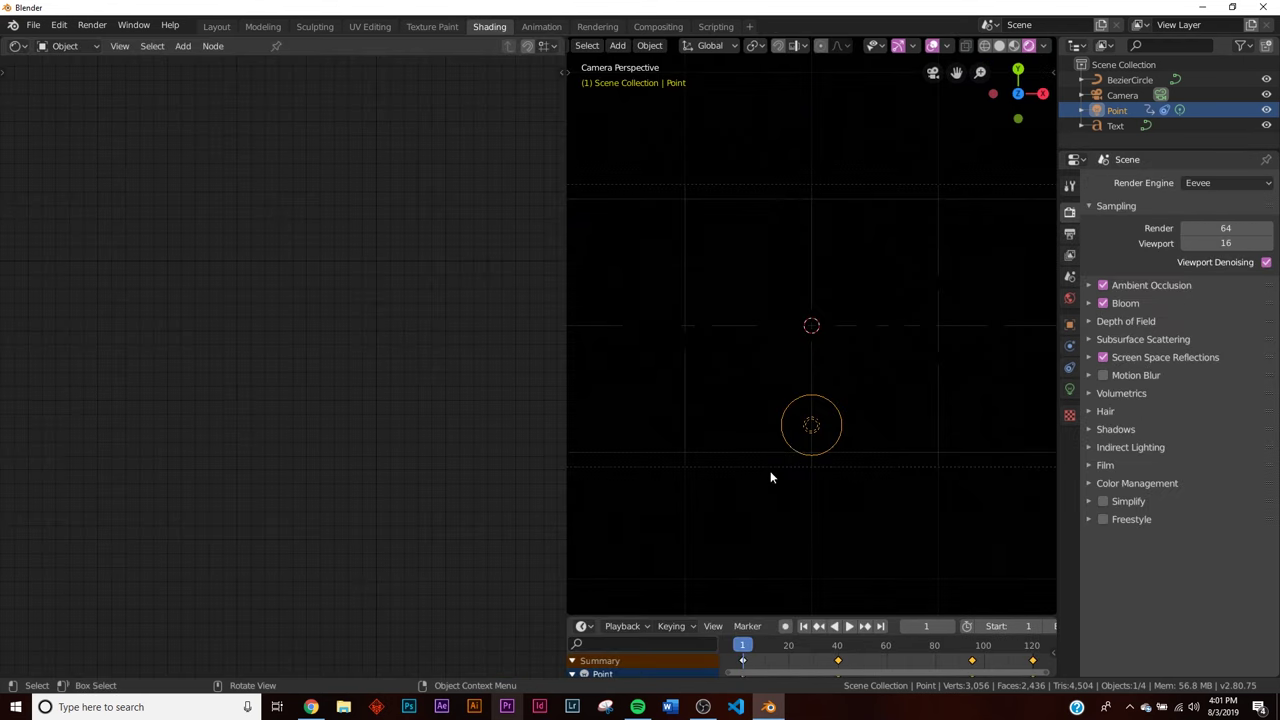
pyautogui.click(728, 338)
pyautogui.click(932, 45)
# - Set the Emission shader's strength to 0 on frame 1 and move the playhead to about frame 41
pyautogui.moveTo(456, 537); pyautogui.dragTo(406, 457, button='middle')
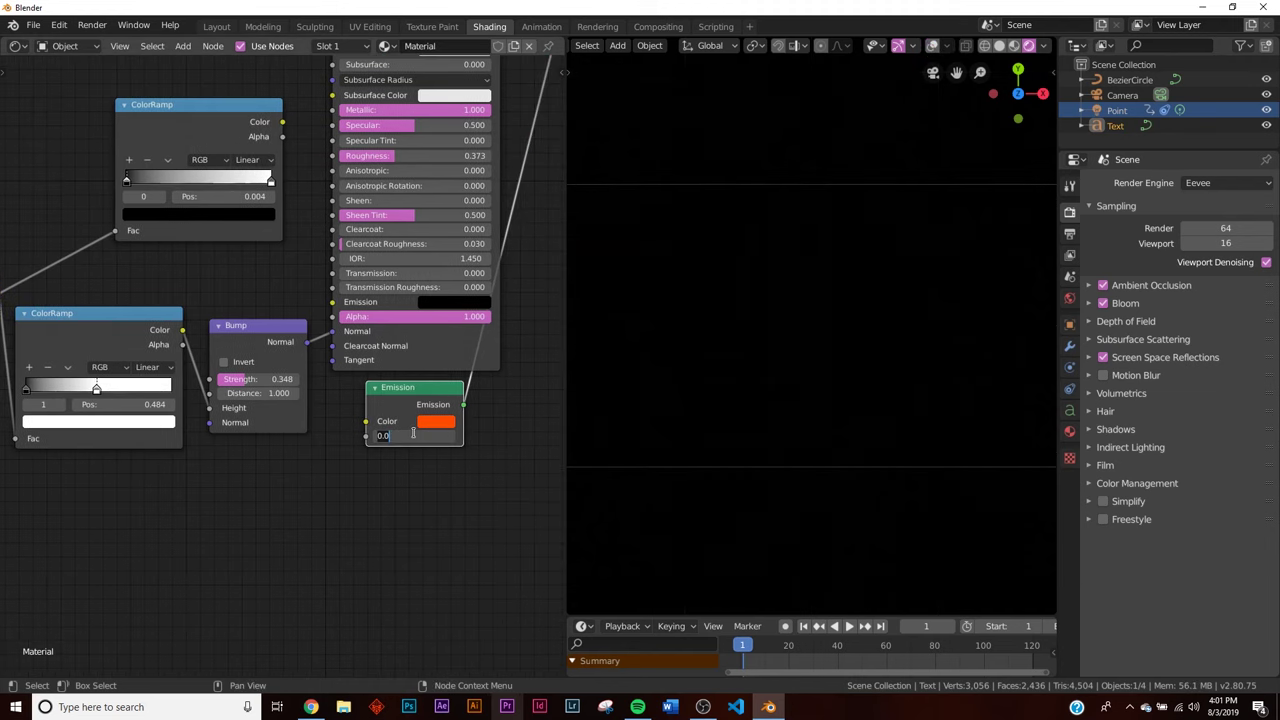
pyautogui.press('Return')
pyautogui.rightClick(410, 437)
pyautogui.click(405, 442)
pyautogui.rightClick(405, 437)
pyautogui.click(397, 458)
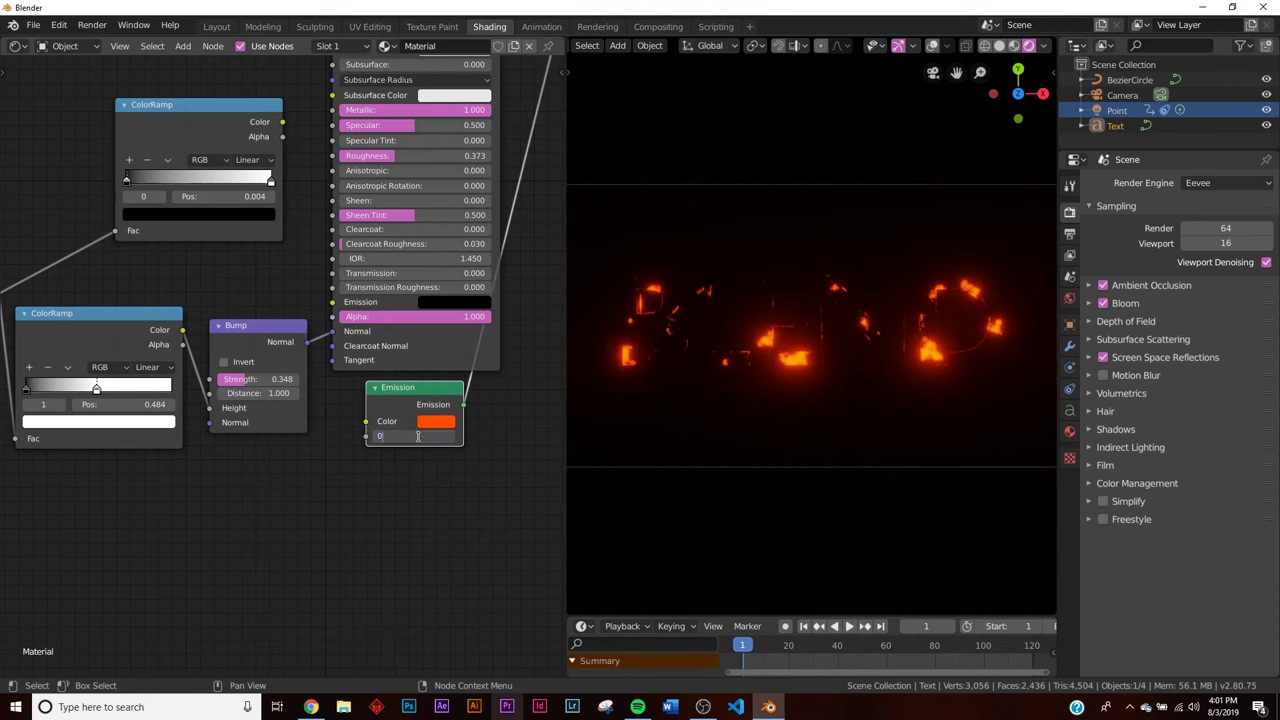
pyautogui.press('Return')
pyautogui.moveTo(743, 647); pyautogui.dragTo(841, 648)
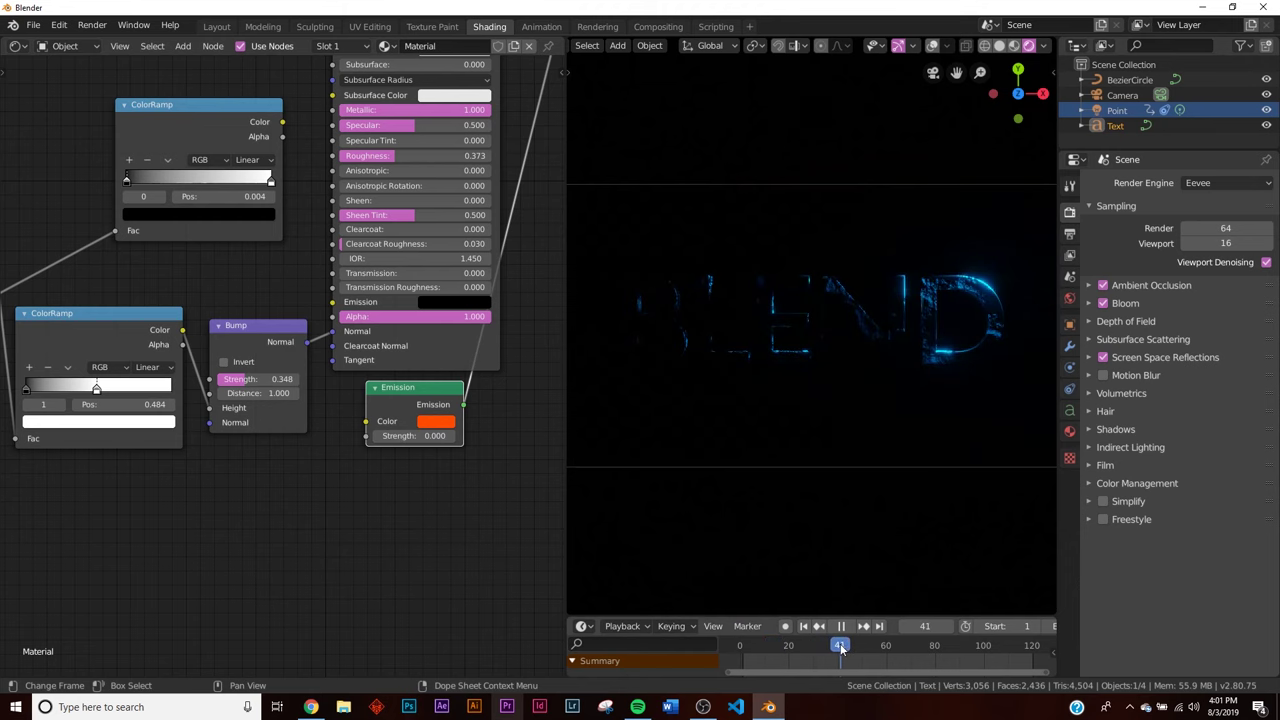
# - Keyframe the Emission shader's strength at 0 on about frame 29 and at 20 on frame 51
pyautogui.rightClick(430, 435)
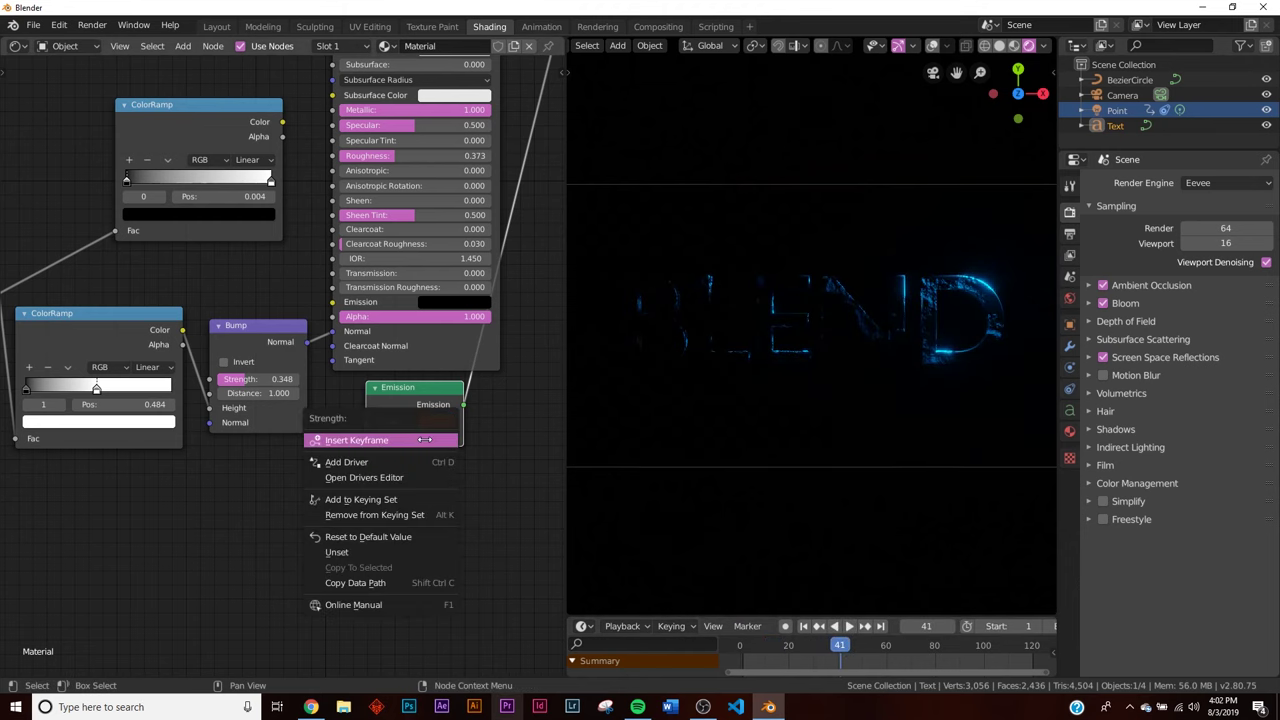
pyautogui.click(345, 380)
pyautogui.moveTo(841, 661); pyautogui.dragTo(865, 645)
pyautogui.press('space')
pyautogui.write('20')
pyautogui.press('Return')
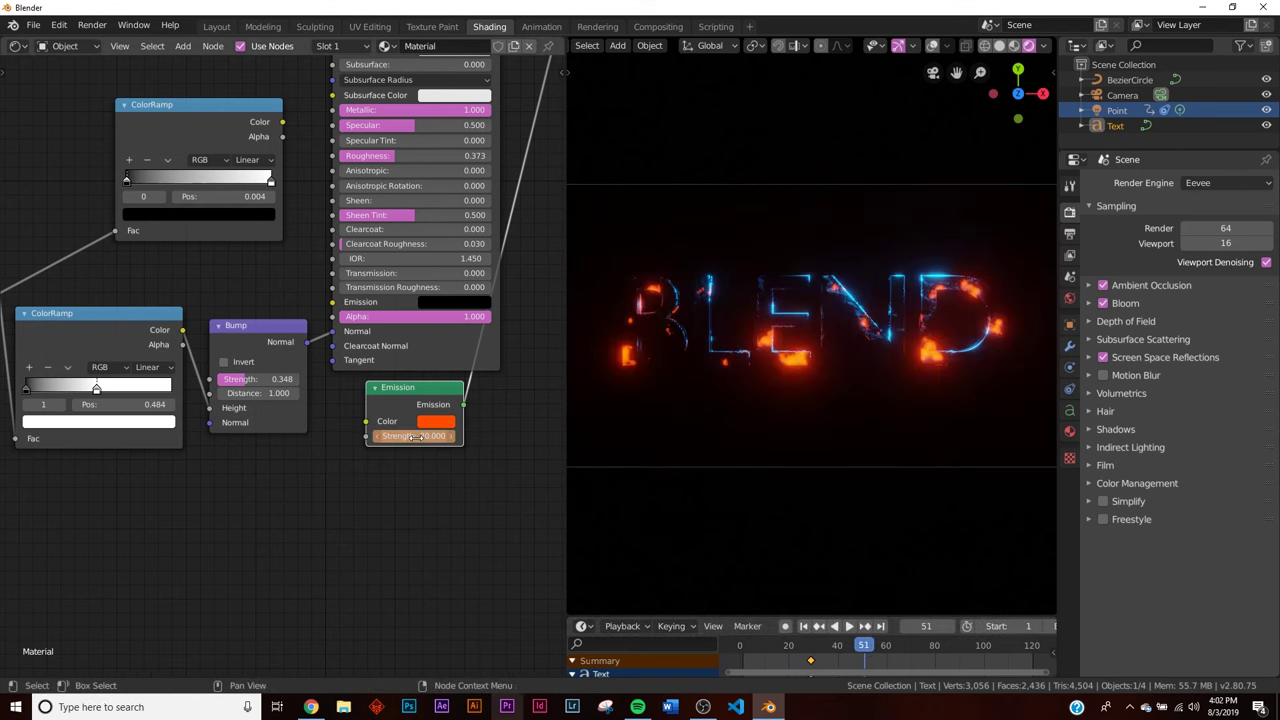
pyautogui.rightClick(413, 437)
pyautogui.click(410, 443)
# - Advance the animation to frame 73 and keyframe the Emission shader's strength at 0 there
pyautogui.press('space')
pyautogui.press('space')
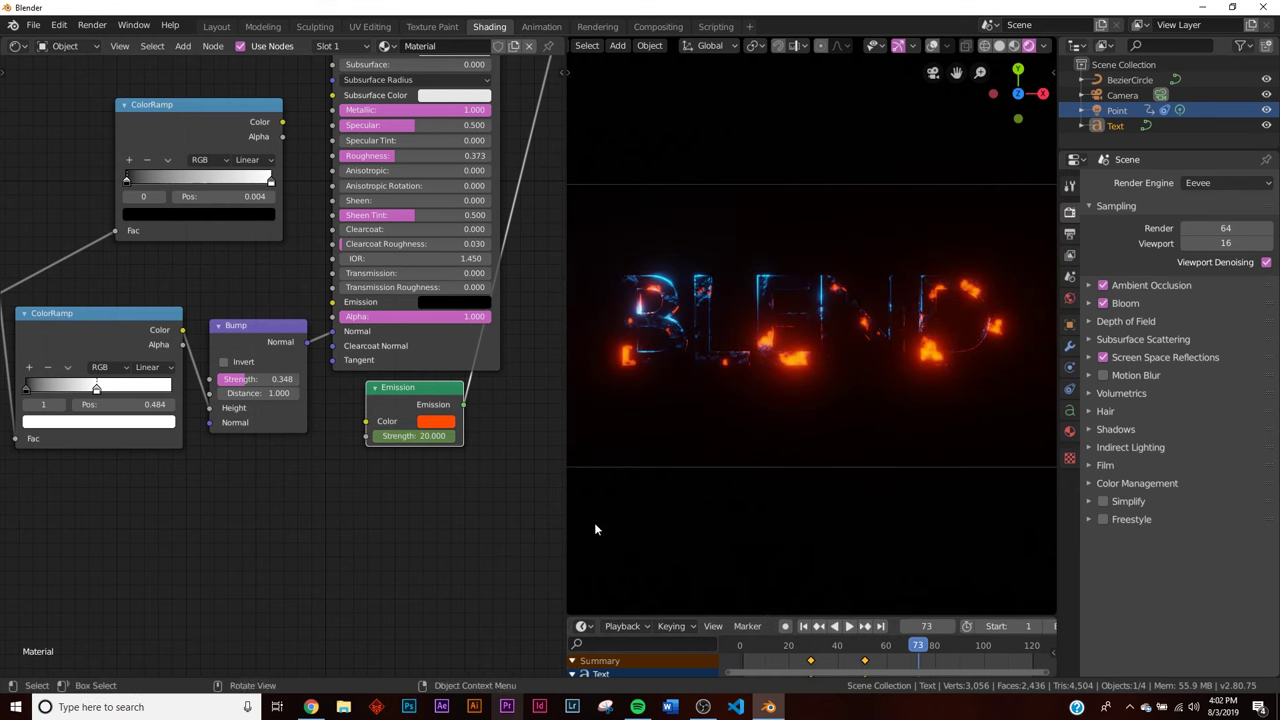
pyautogui.press('BackSpace')
pyautogui.rightClick(405, 440)
pyautogui.click(405, 444)
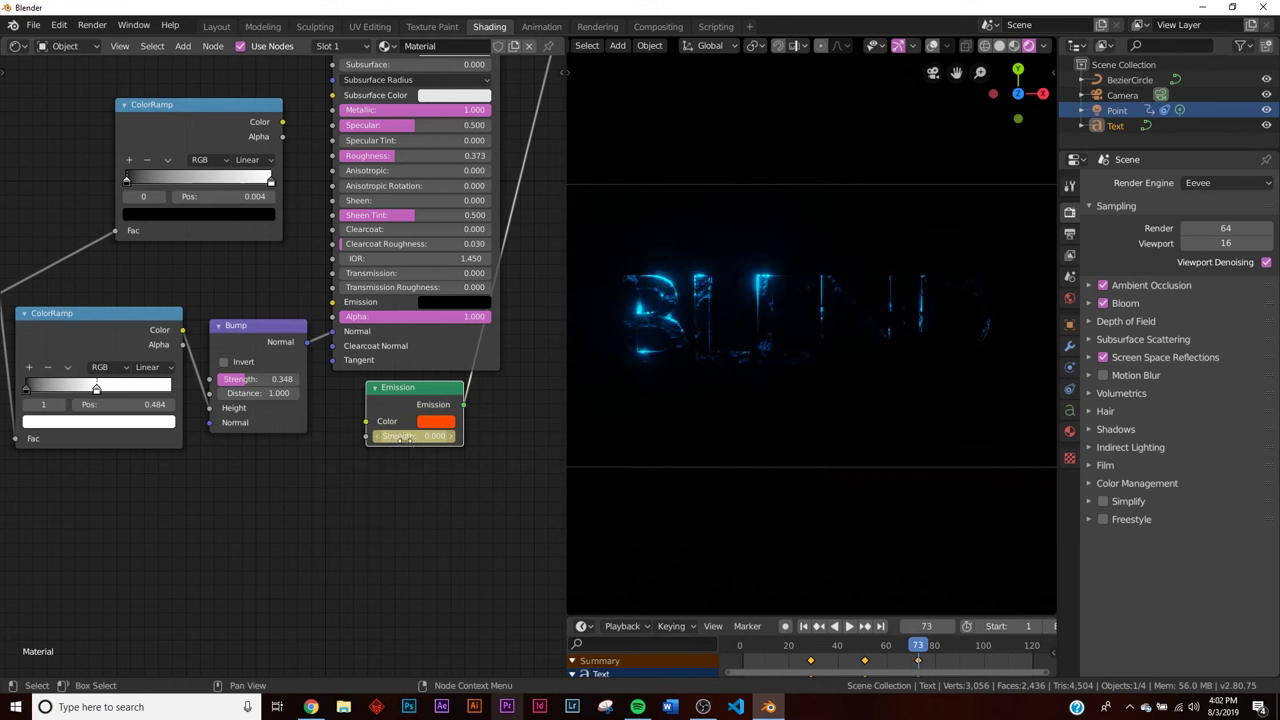
# - Play the animation from the first frame in the Layout workspace to check the glow timing, and return to frame 1
pyautogui.click(222, 27)
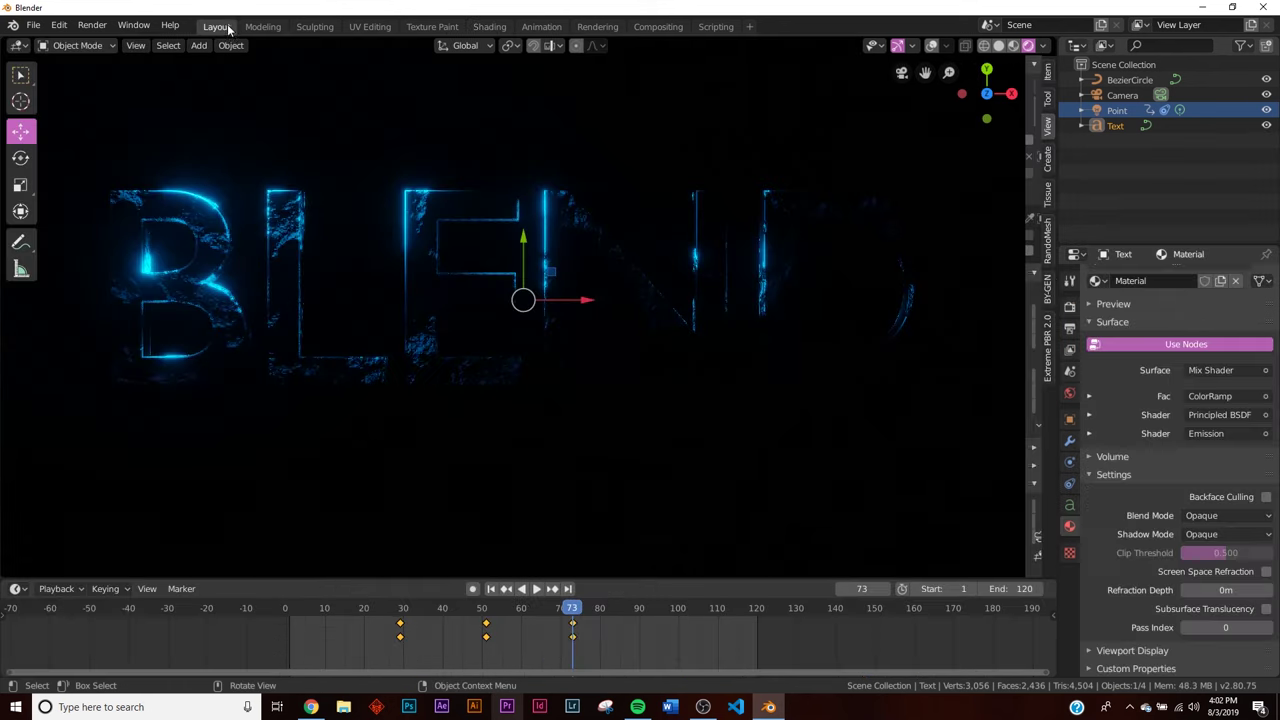
pyautogui.click(494, 589)
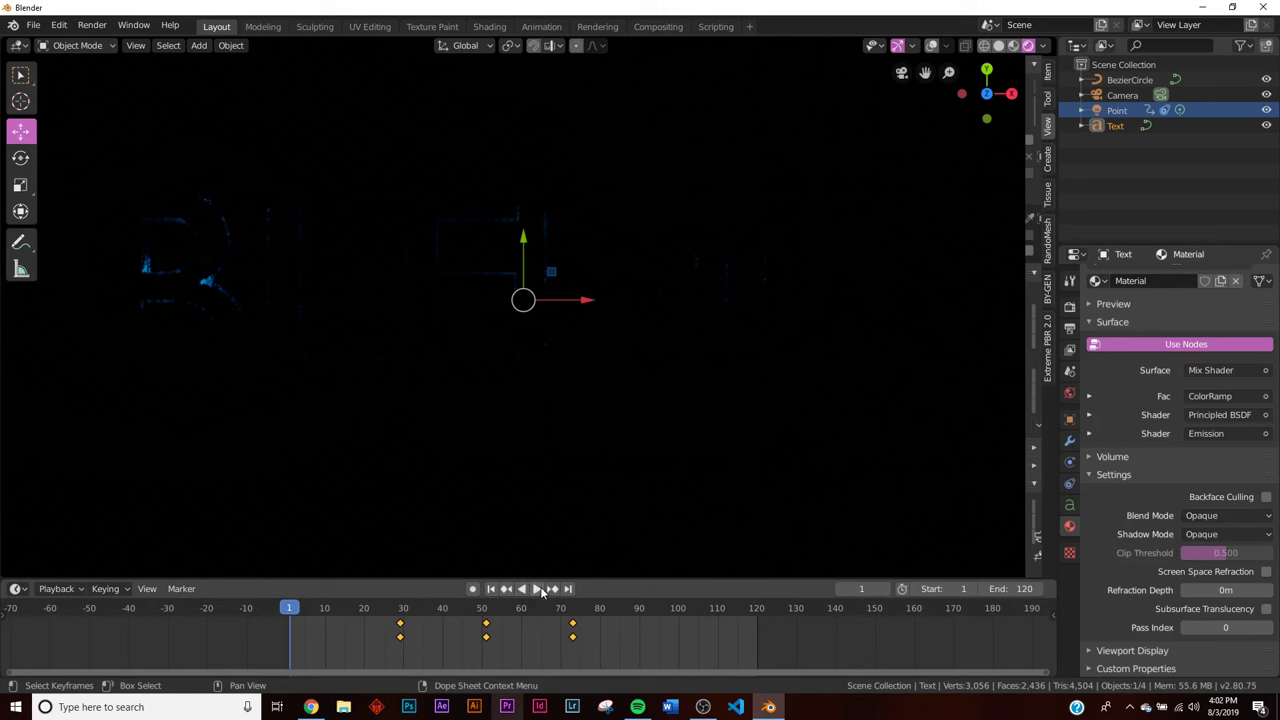
pyautogui.click(537, 589)
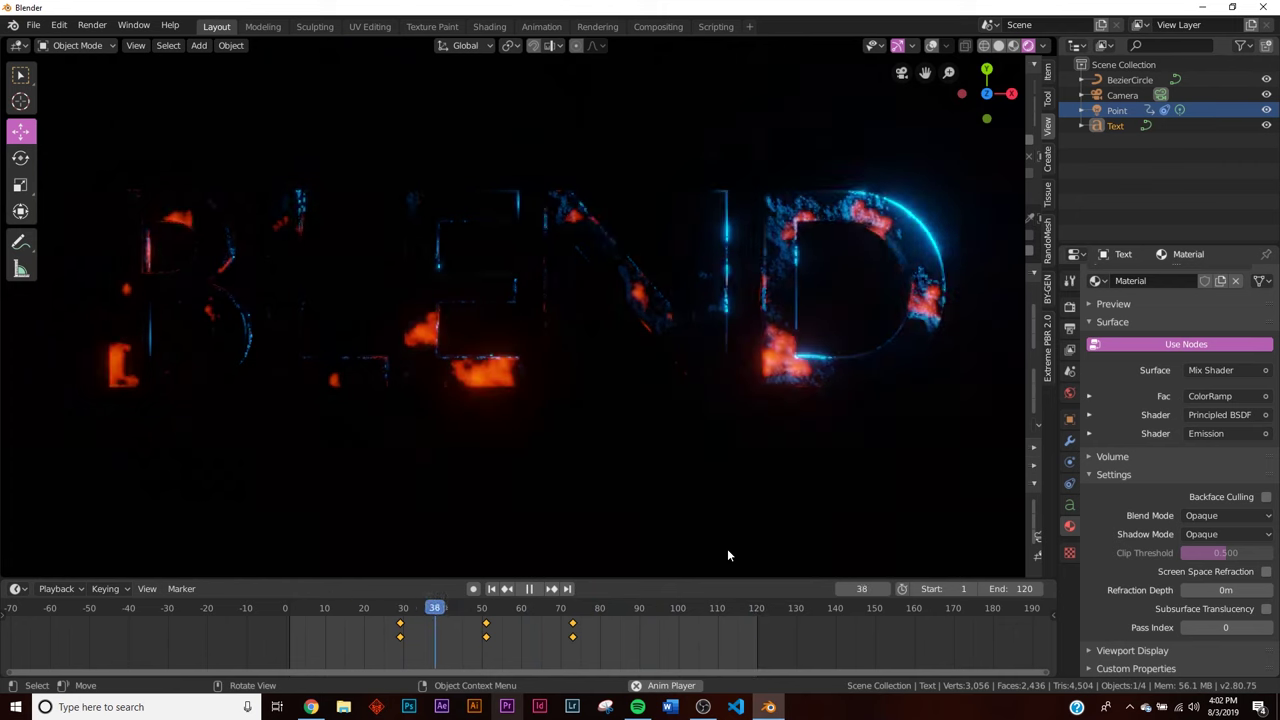
pyautogui.click(527, 589)
pyautogui.click(491, 589)
# - Set the render output's file format to FFmpeg video
pyautogui.click(1070, 330)
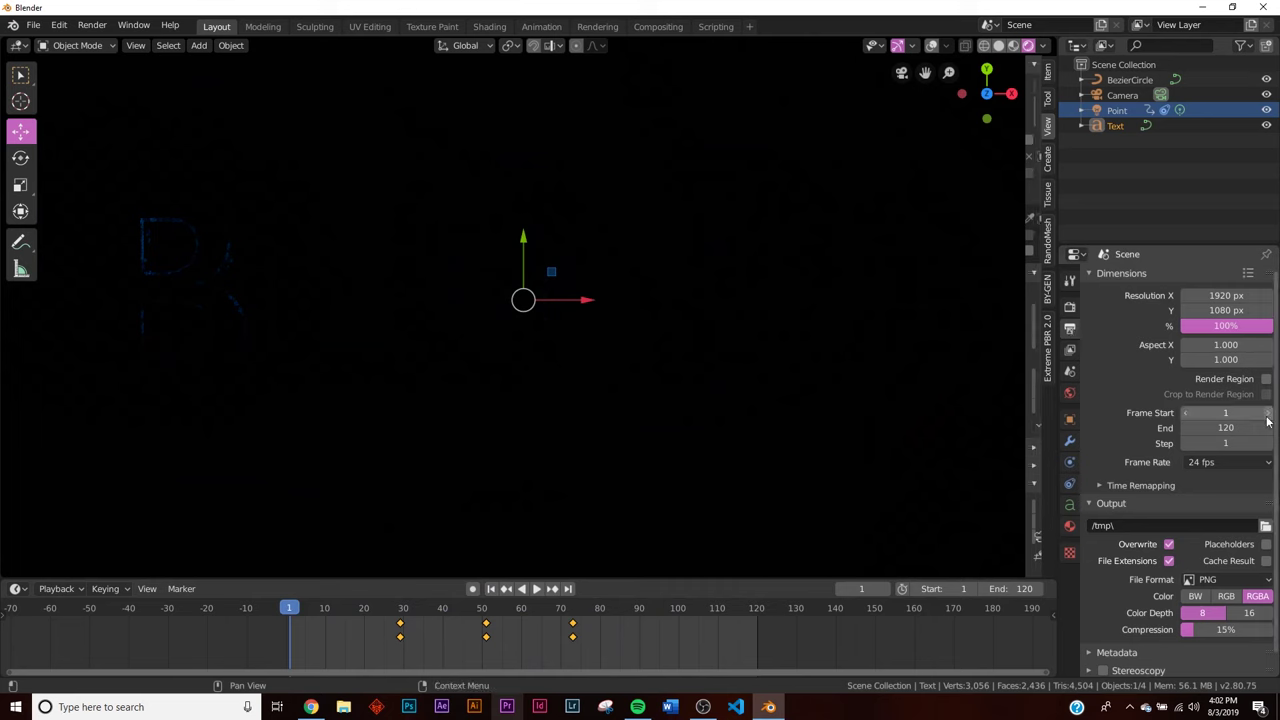
pyautogui.click(1240, 580)
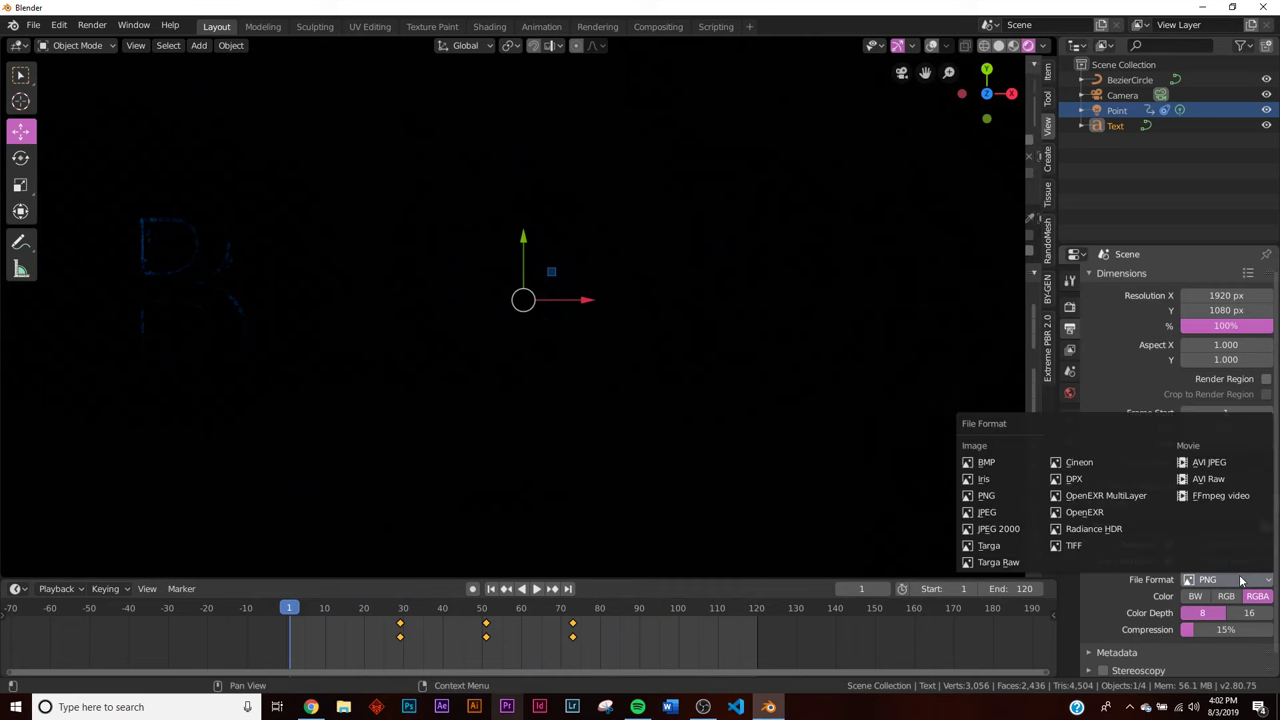
pyautogui.click(1229, 496)
pyautogui.scroll(-1, 1234, 529)
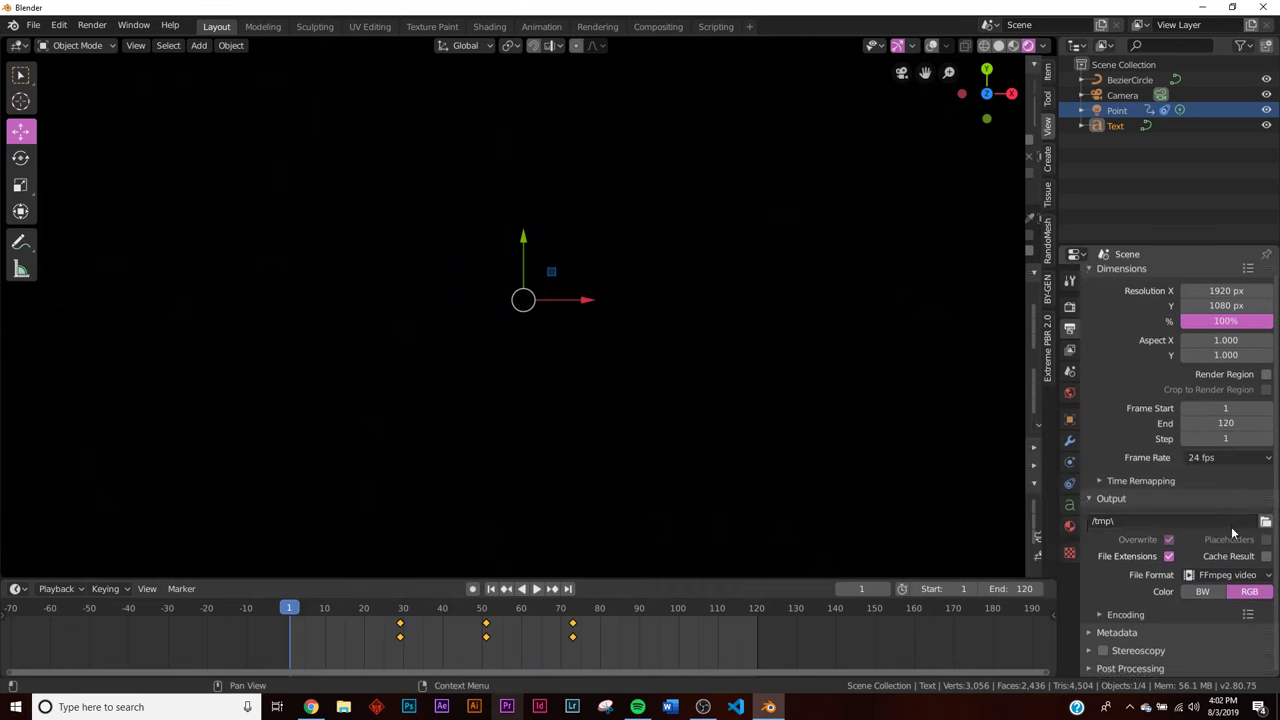
# - Set the video encoding to an MPEG-4 container with high output quality
pyautogui.click(1122, 614)
pyautogui.scroll(-3, 1237, 540)
pyautogui.click(1238, 504)
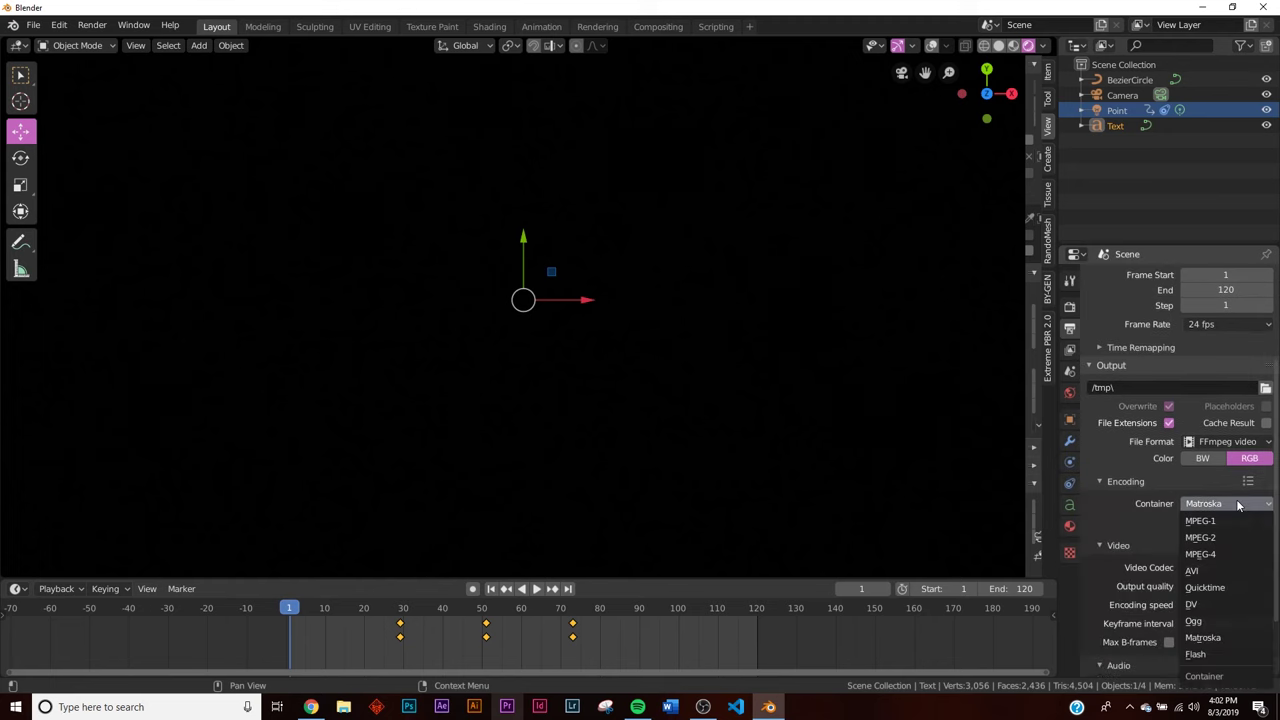
pyautogui.click(1227, 555)
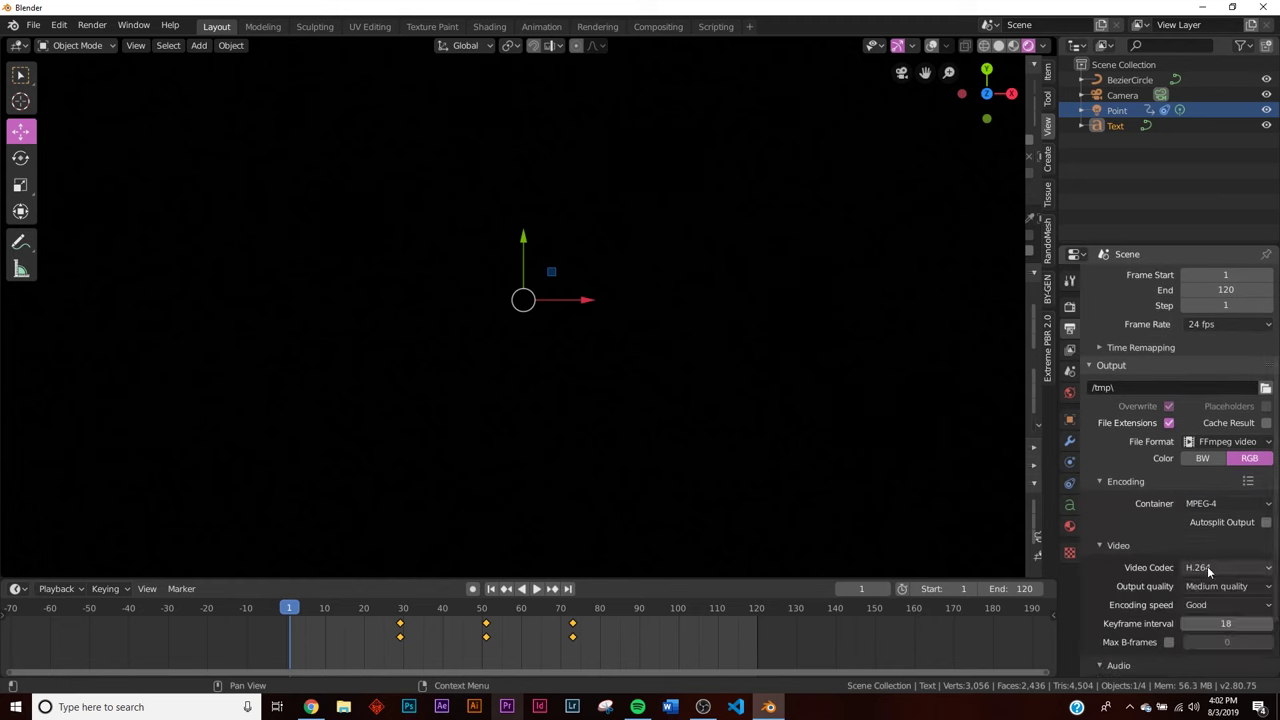
pyautogui.click(1216, 586)
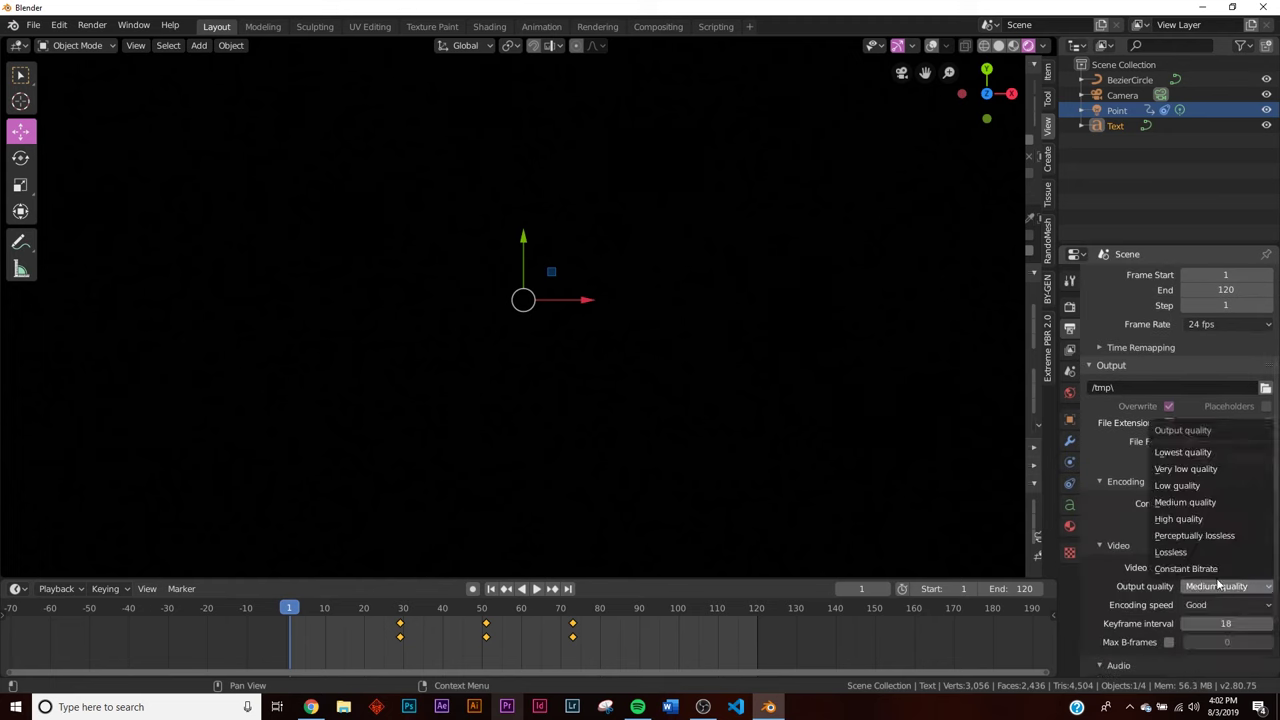
pyautogui.click(1200, 521)
# - Play the finished animation in the viewport and hide the viewport gizmos
pyautogui.click(92, 26)
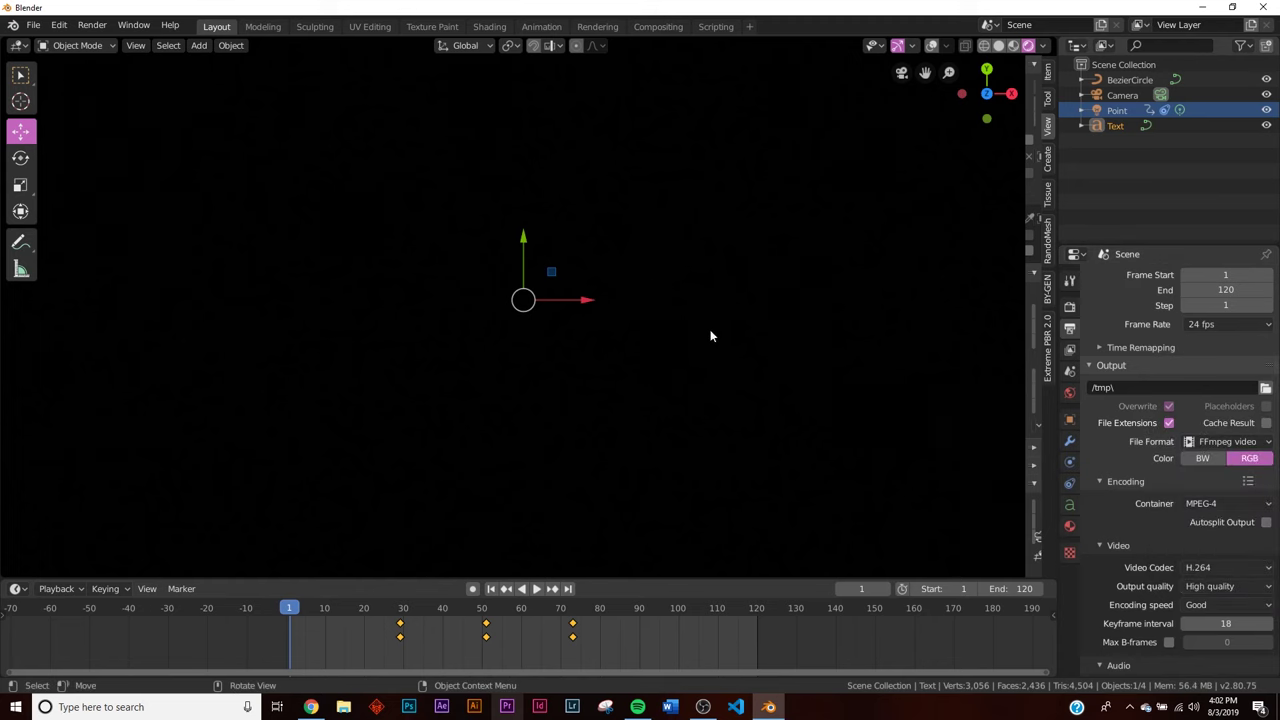
pyautogui.press('space')
pyautogui.click(897, 45)
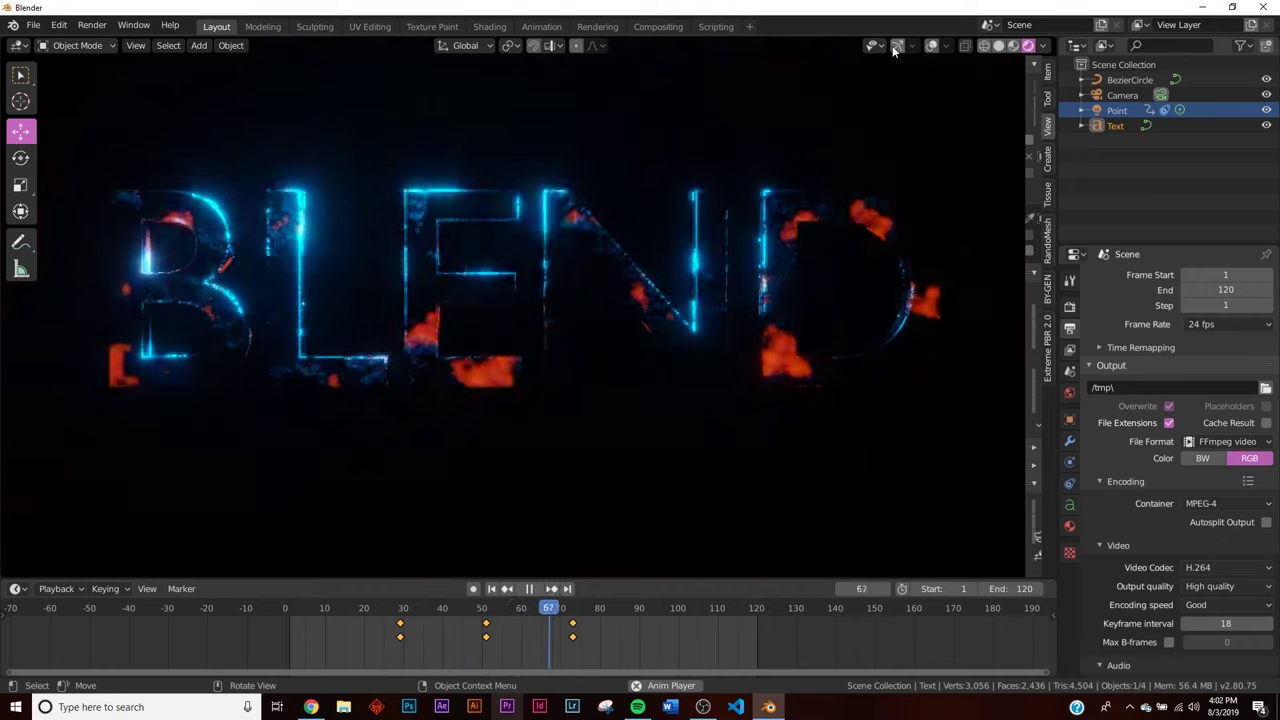